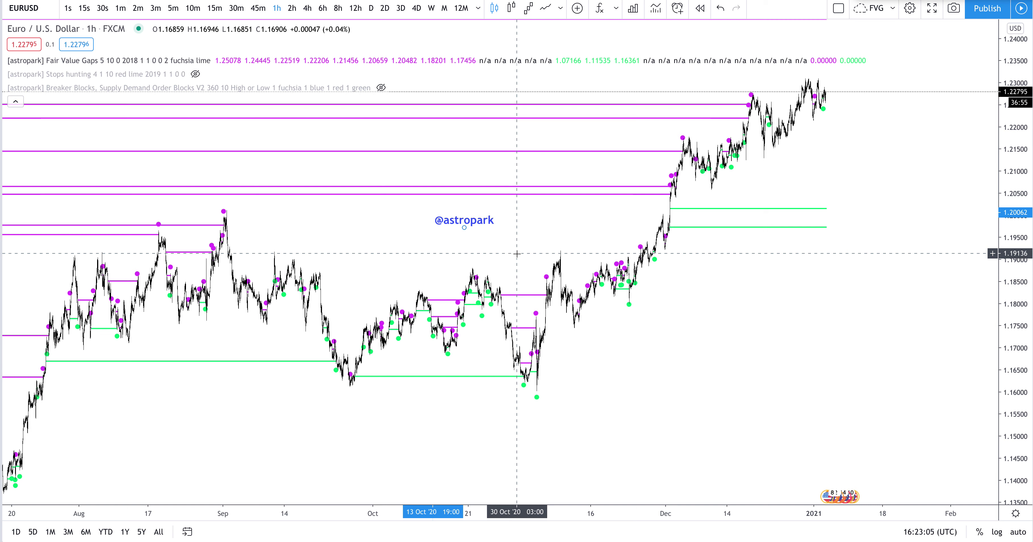
Review the Fair Value Gaps indicator's input settings, including the colour choices for the higher FVG lines
click(517, 257)
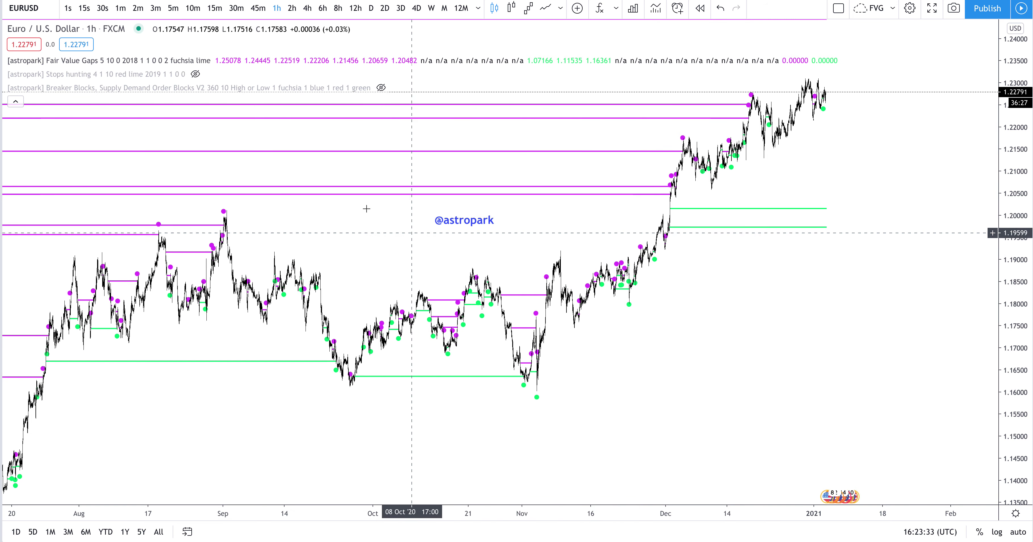
mouse_move(100, 66)
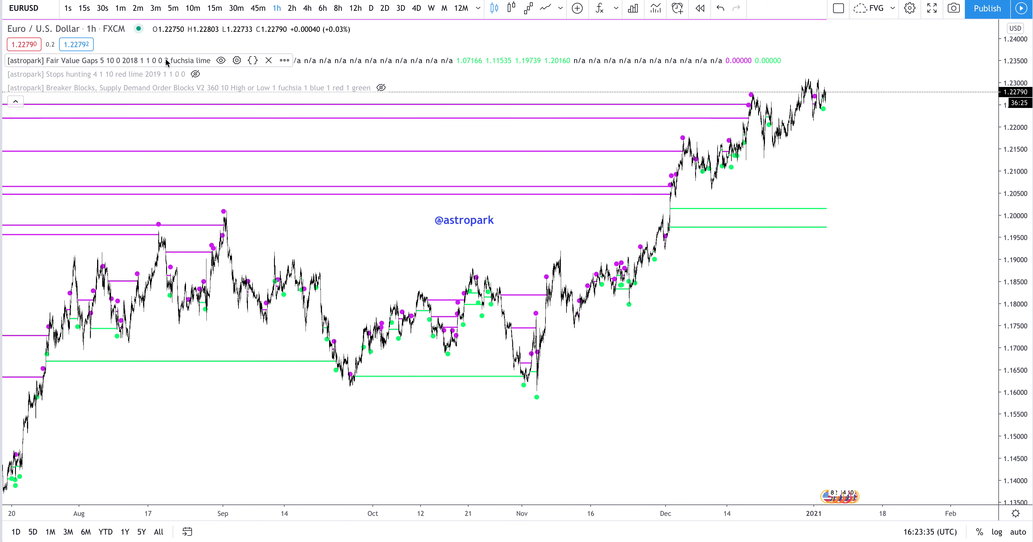
click(237, 60)
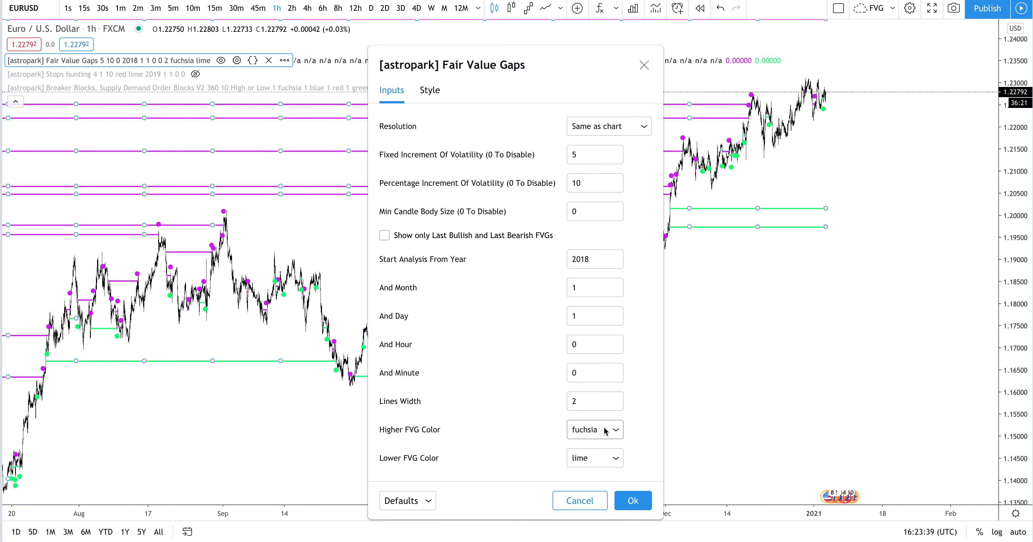
click(615, 429)
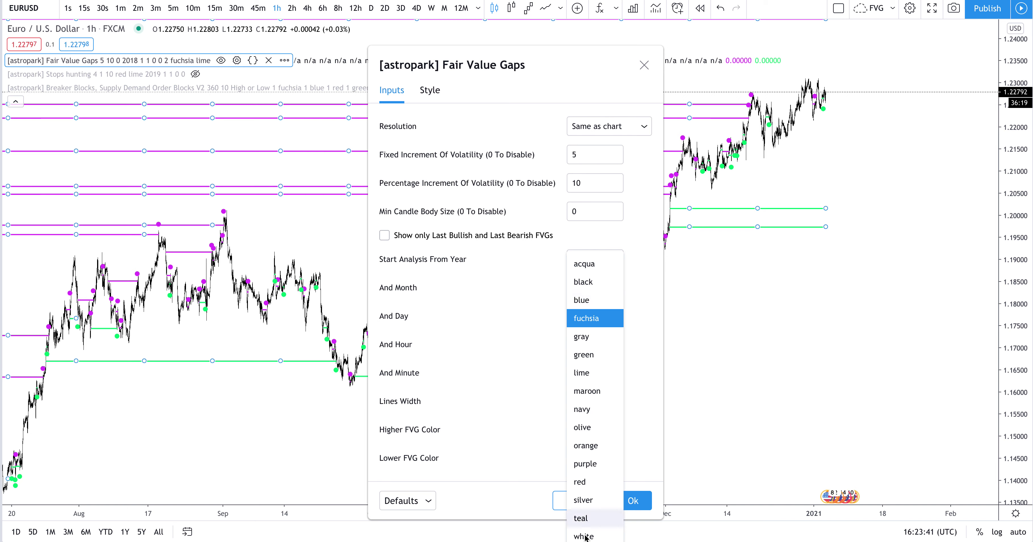
click(537, 430)
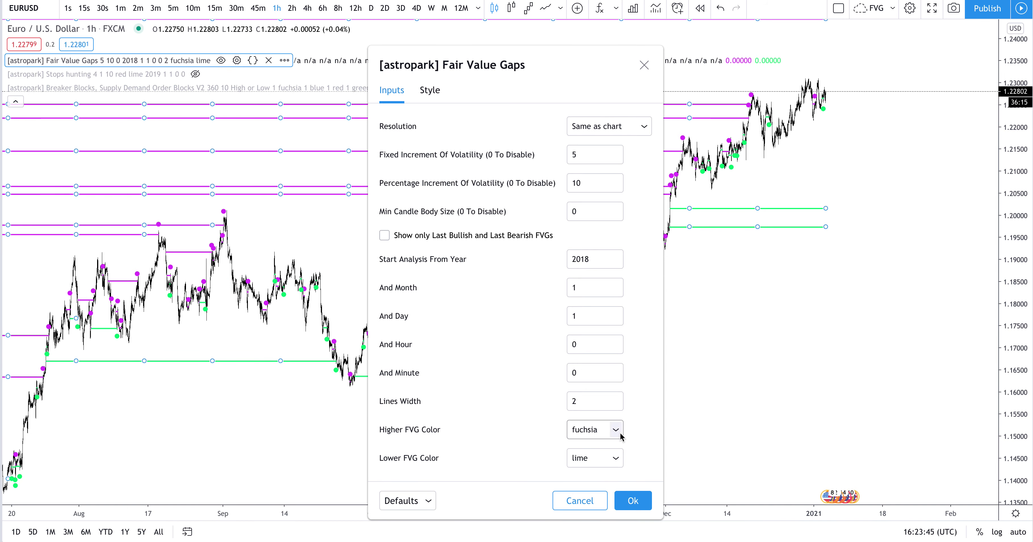
click(644, 68)
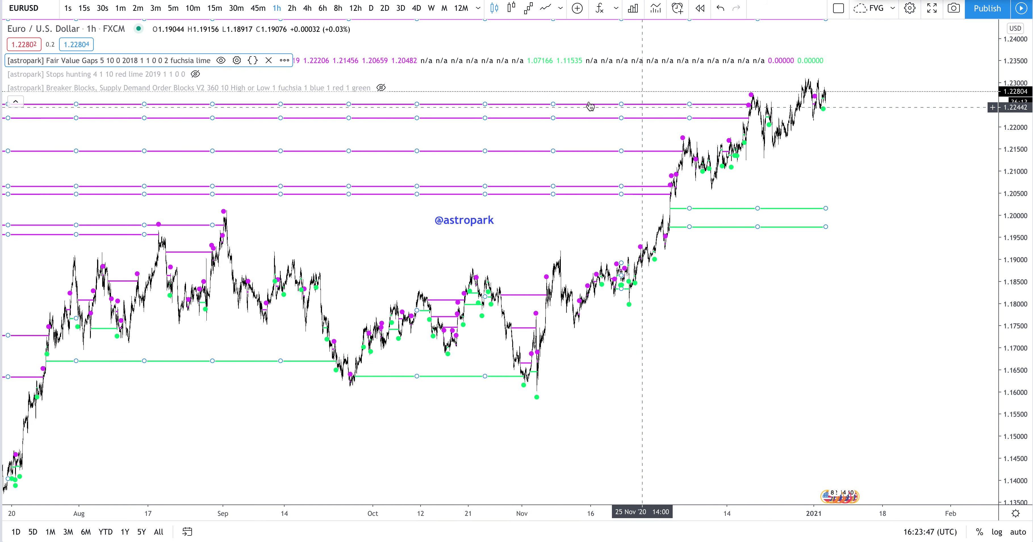
click(576, 134)
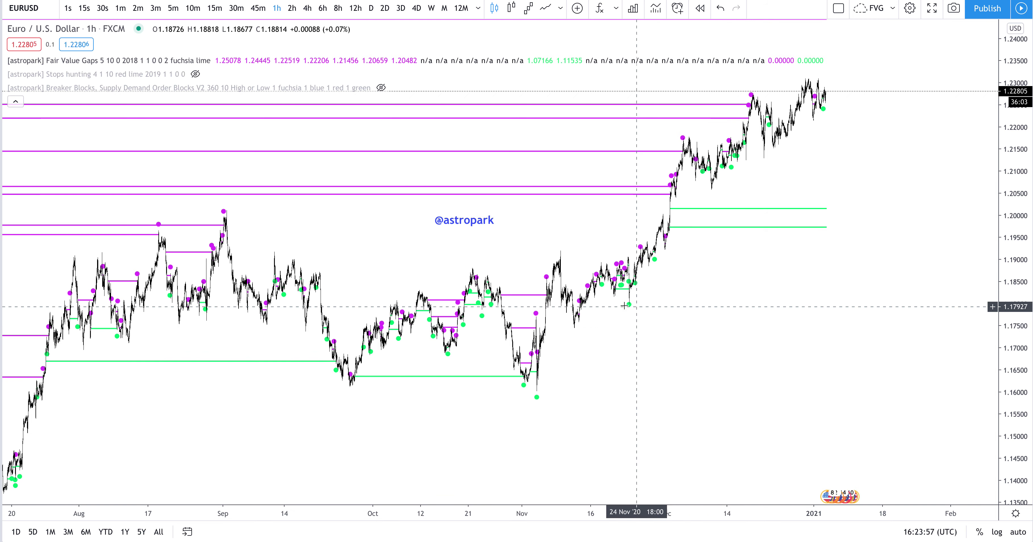
Circle freehand the late-September and early-November 2020 lows where price reaches the green gap lines
scroll(624, 305, up, 2)
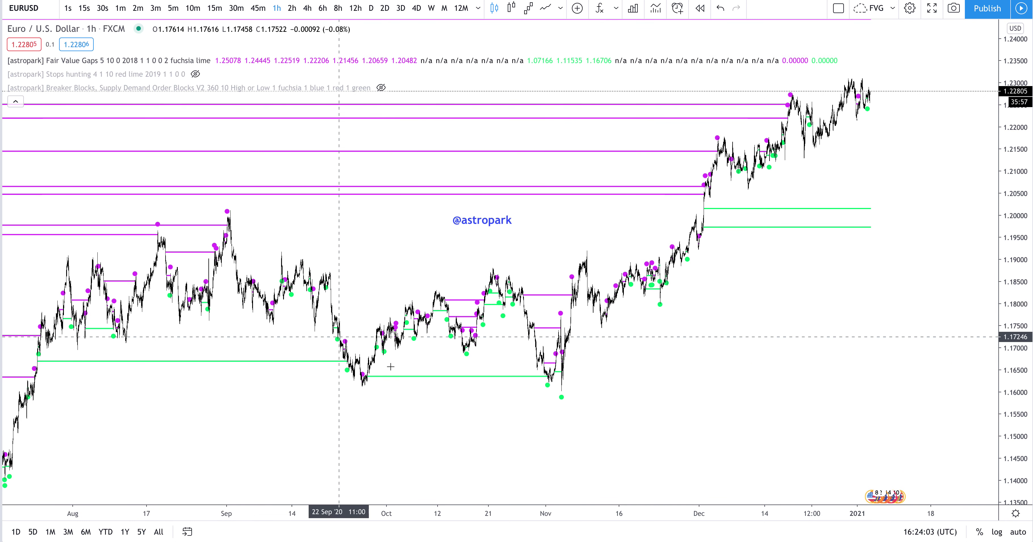
click(333, 365)
click(352, 379)
click(561, 396)
click(558, 372)
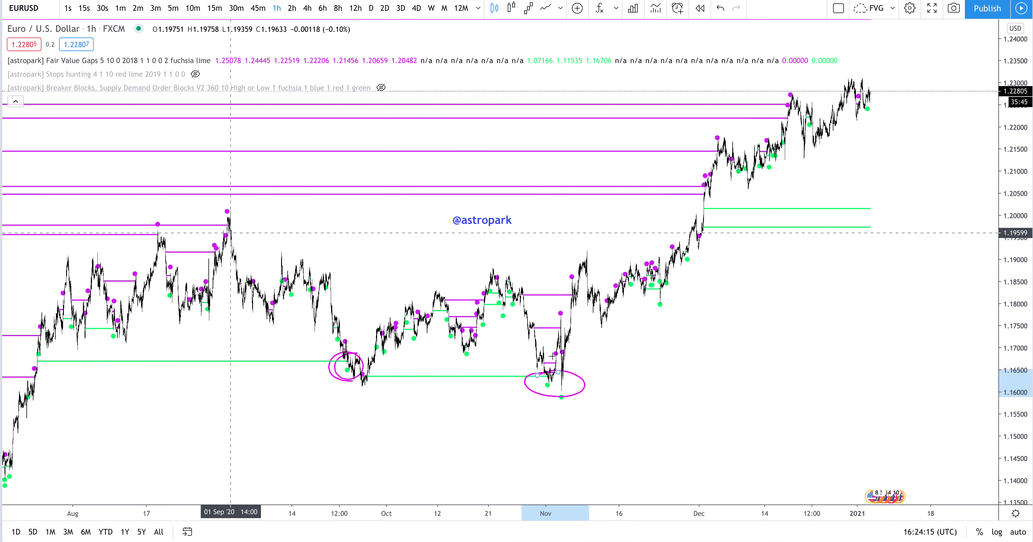
Circle freehand the three August to early-September 2020 highs at the fuchsia gap lines, and clear all the circles
drag(177, 230, 152, 220)
mouse_move(237, 208)
mouse_down()
mouse_move(246, 221)
mouse_move(210, 213)
mouse_up()
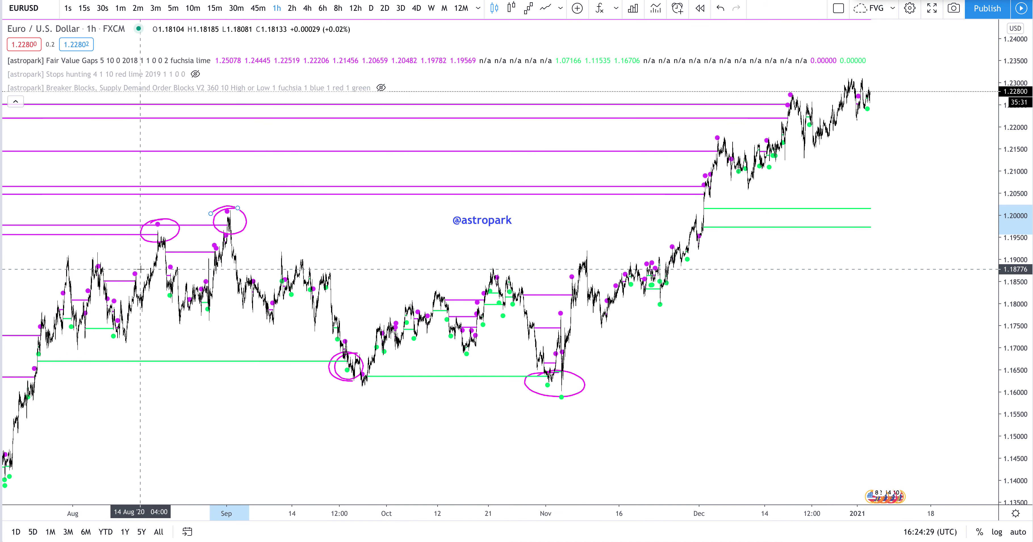
drag(138, 268, 134, 269)
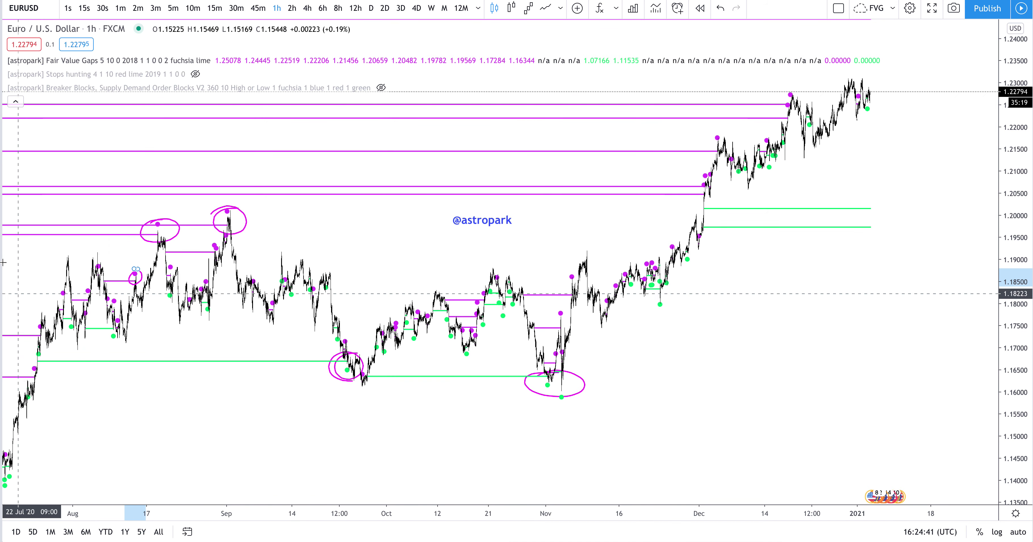
key(Escape)
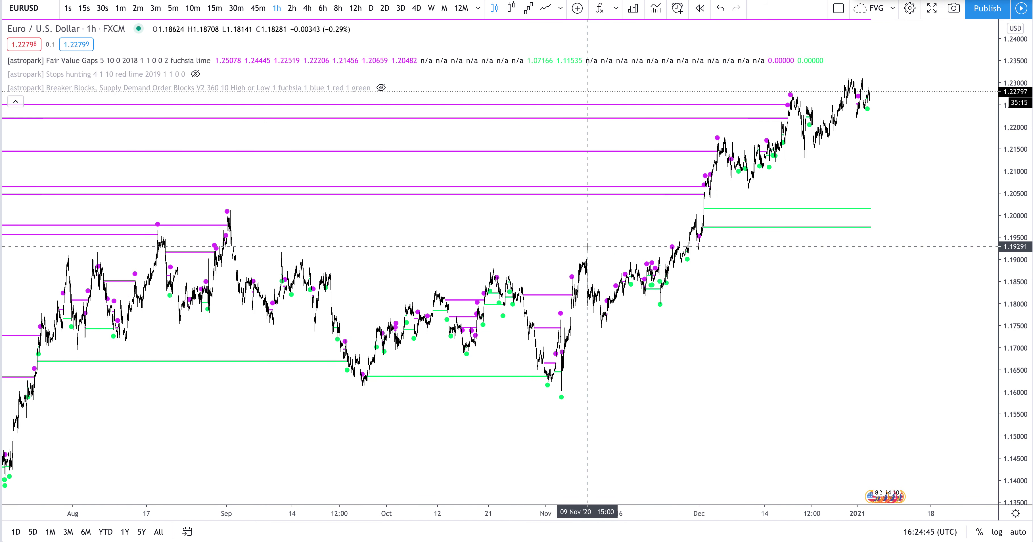
Look back at the price history from June 2020 and review the Fair Value Gaps input settings
scroll(587, 247, left, 5)
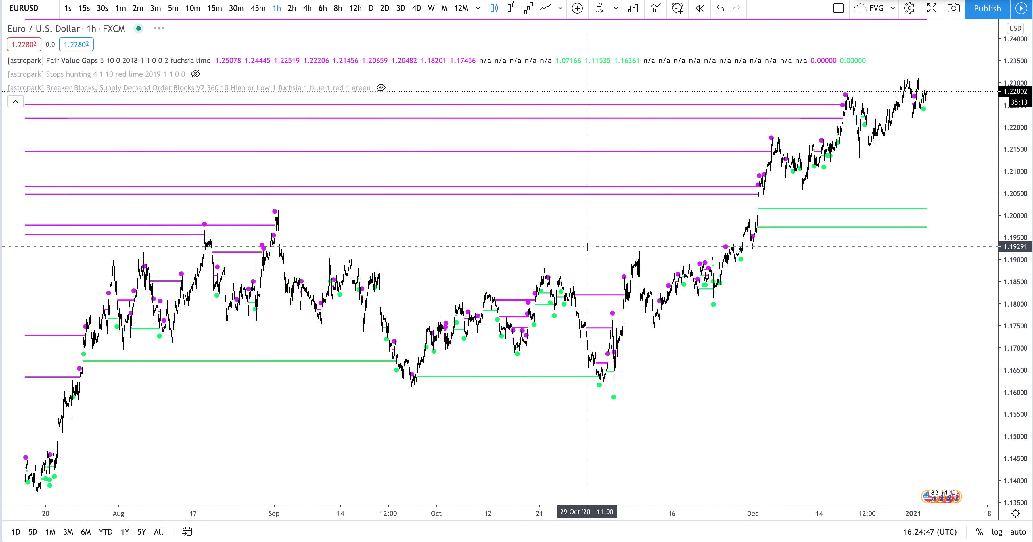
scroll(587, 246, left, 20)
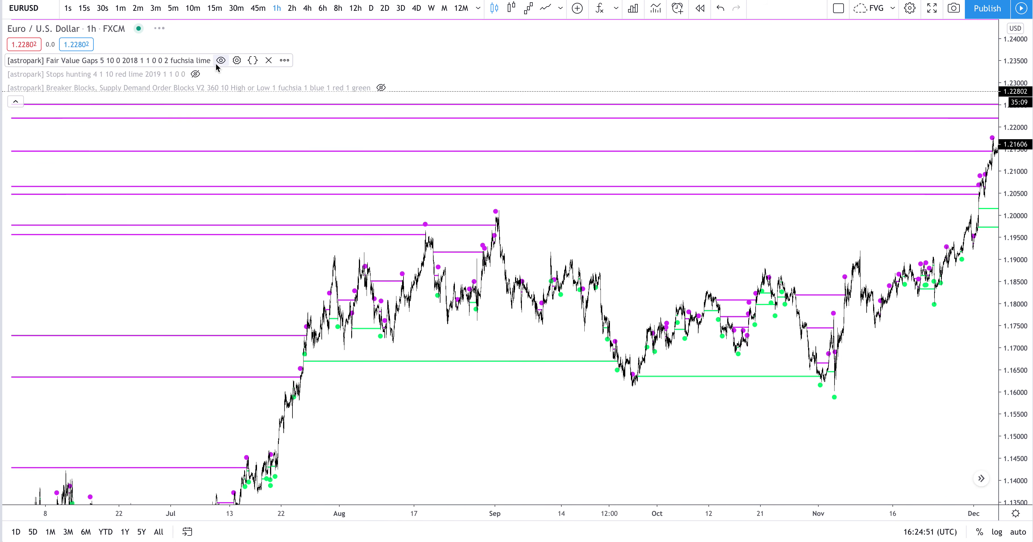
click(237, 61)
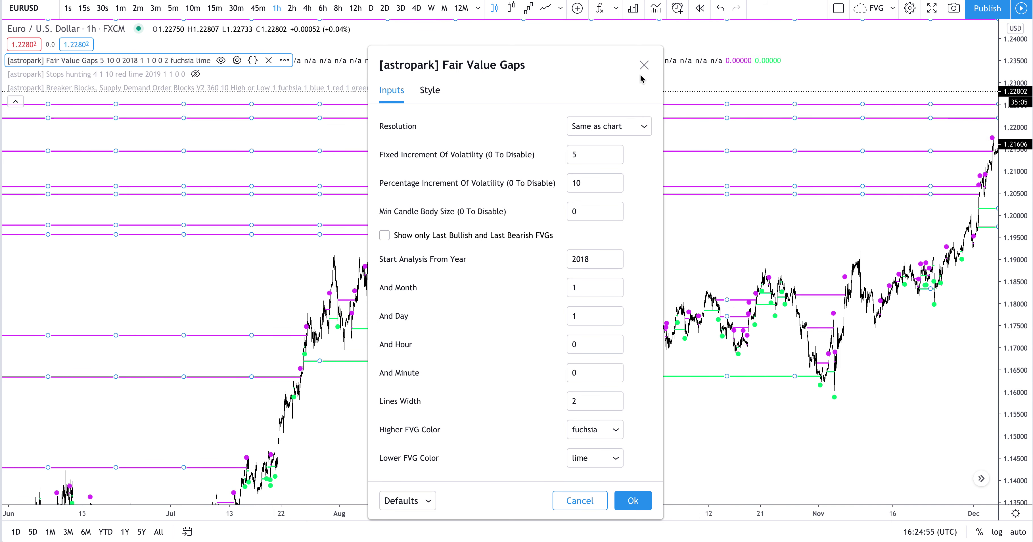
click(644, 66)
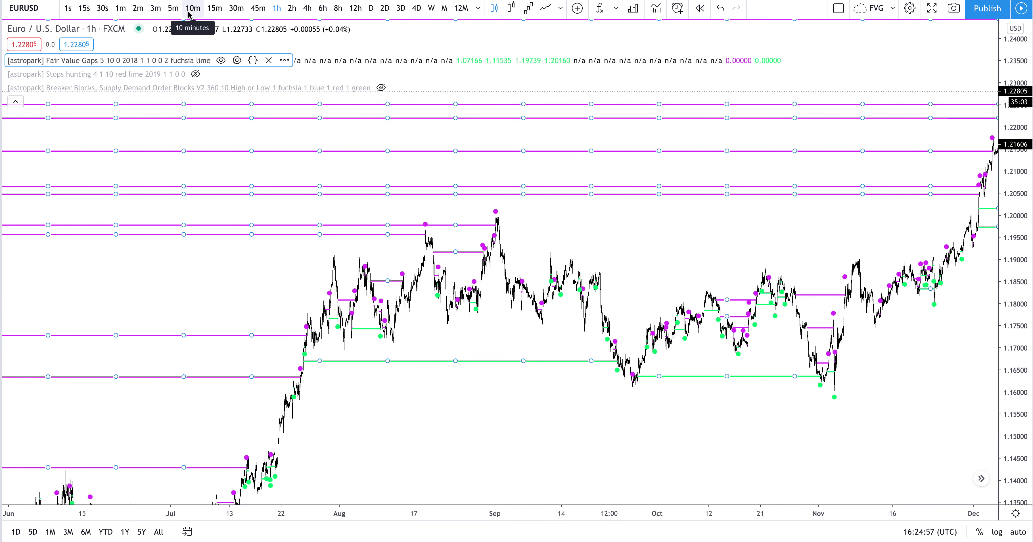
Change the EURUSD chart to the 5-minute timeframe and turn on automatic scaling of the price axis
click(173, 8)
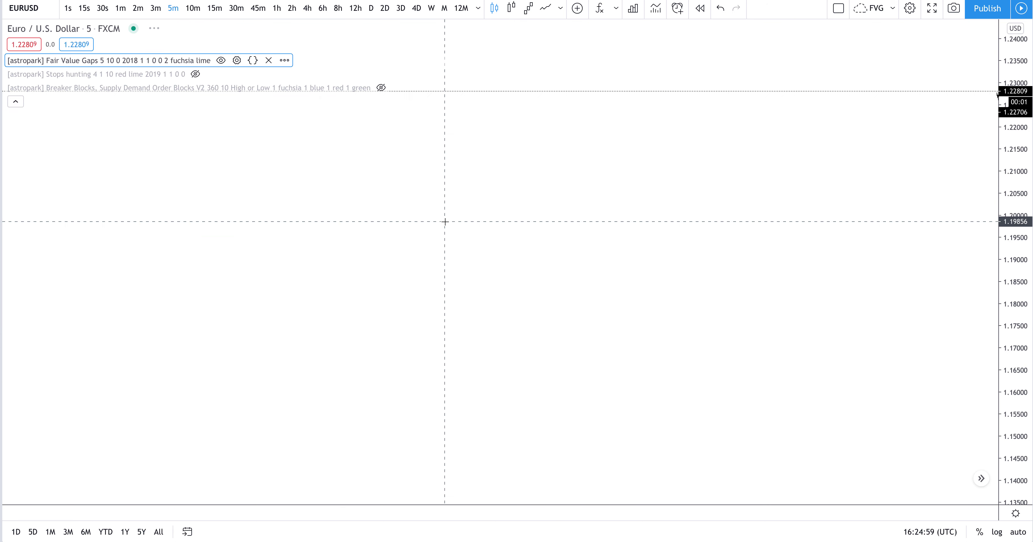
click(1017, 531)
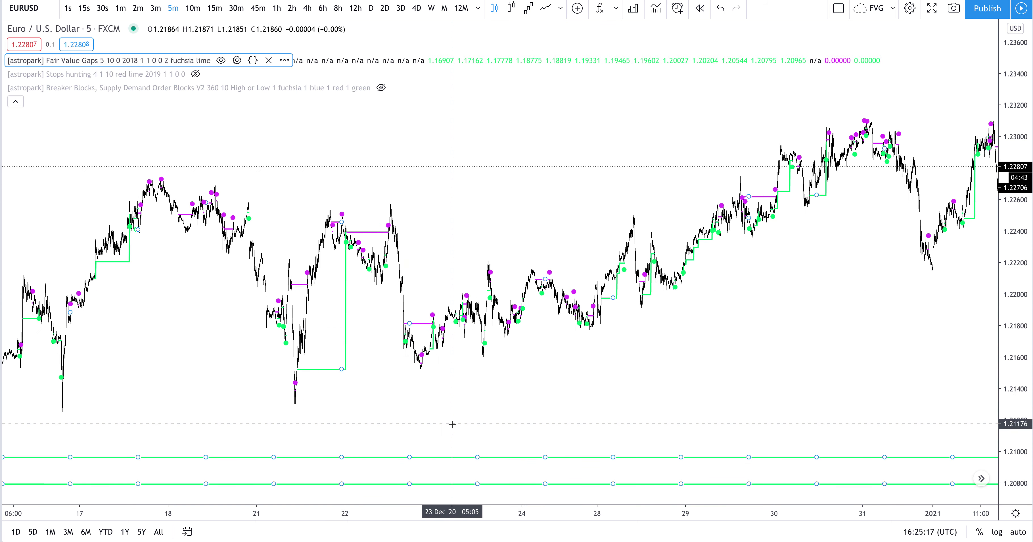
click(1018, 531)
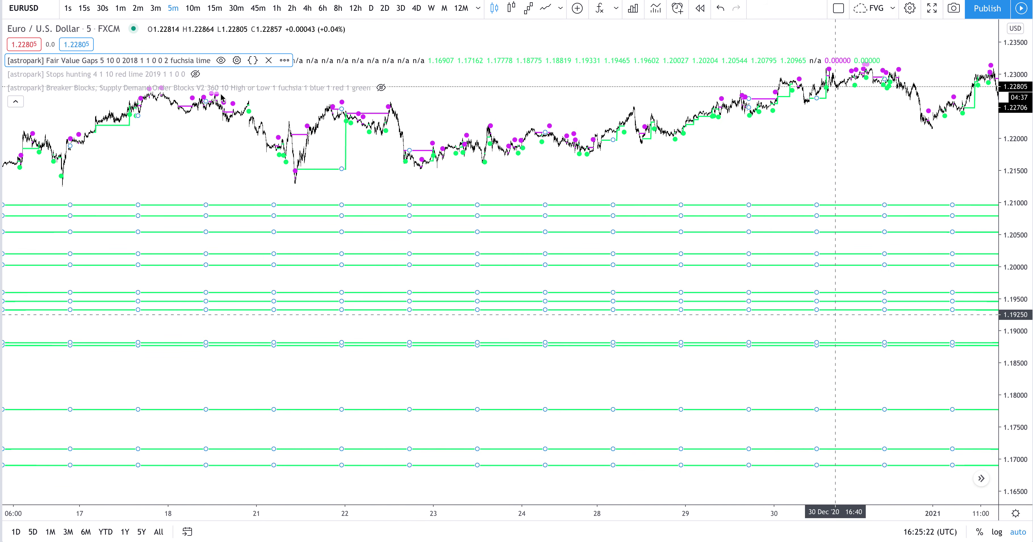
Set the Fair Value Gaps analysis to start from year 2020, month 12, and apply the settings
click(237, 61)
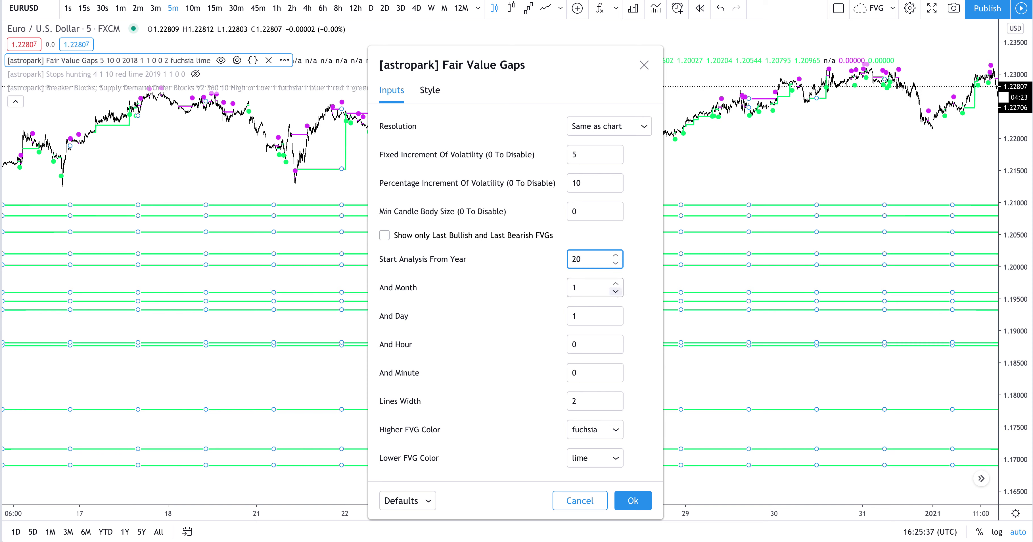
click(581, 289)
text(2)
click(583, 315)
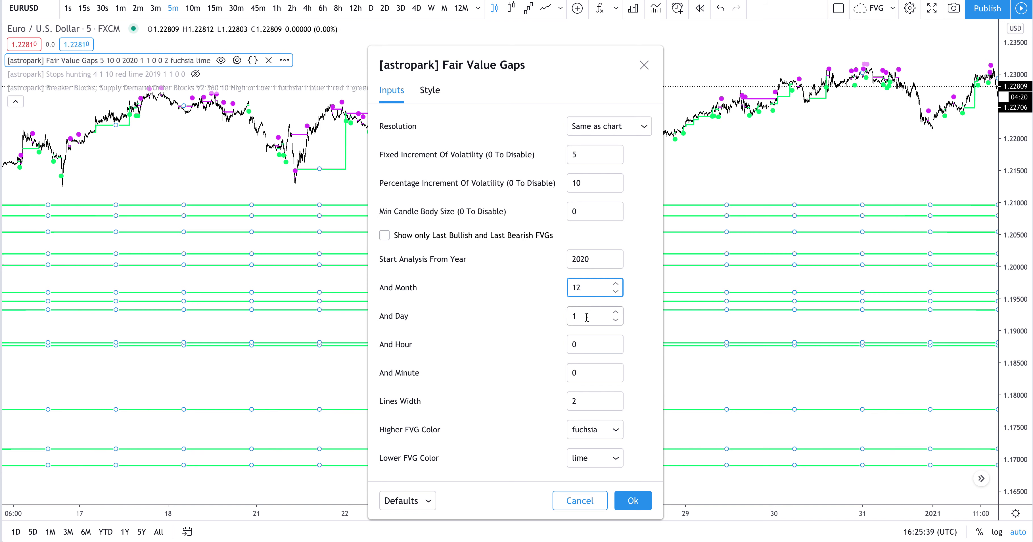
click(632, 501)
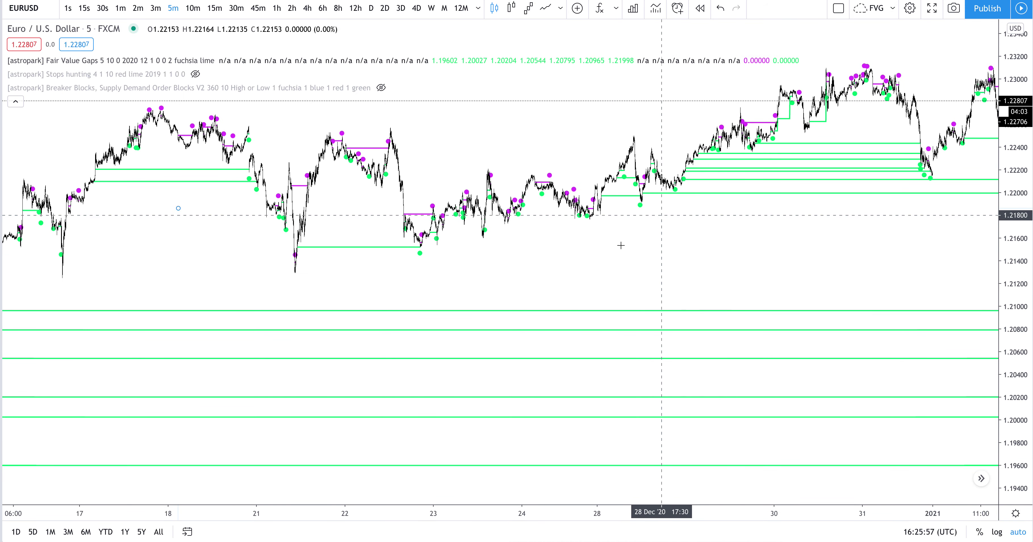
Circle freehand the price low just before January 2021 and the cluster of highs around 31 December
click(754, 290)
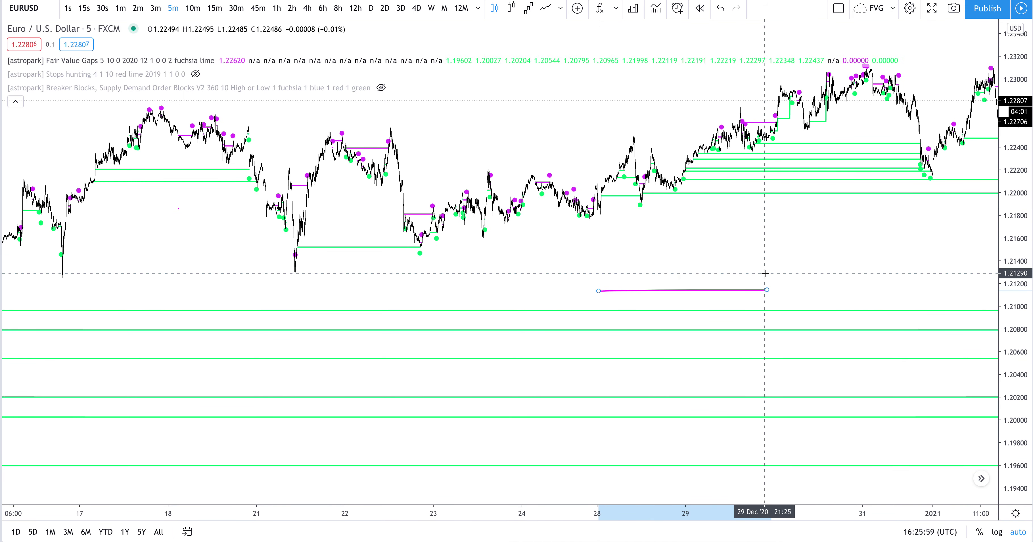
key(ctrl+z)
mouse_move(929, 150)
mouse_down()
mouse_move(902, 165)
mouse_move(938, 191)
mouse_move(948, 165)
mouse_move(922, 149)
mouse_up()
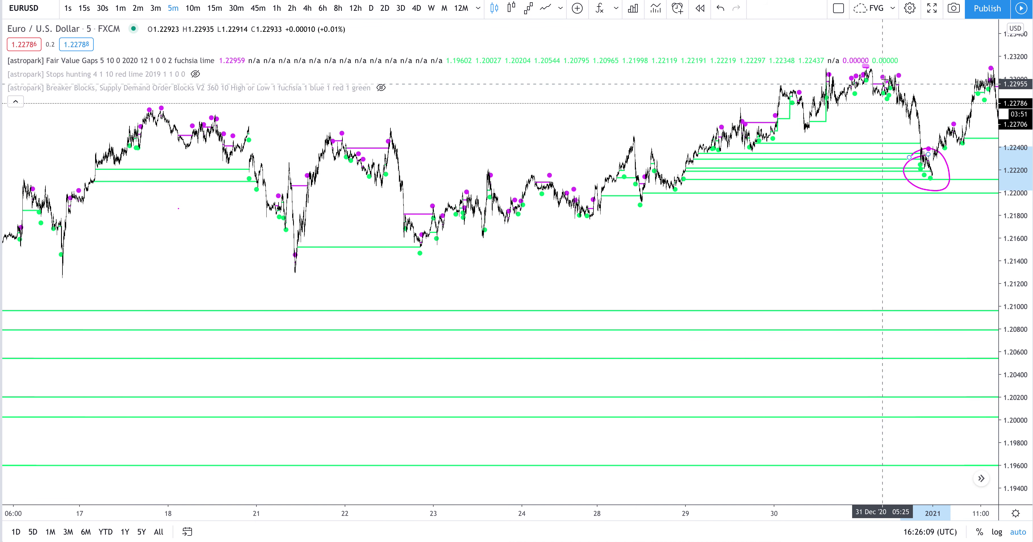
click(847, 61)
click(818, 73)
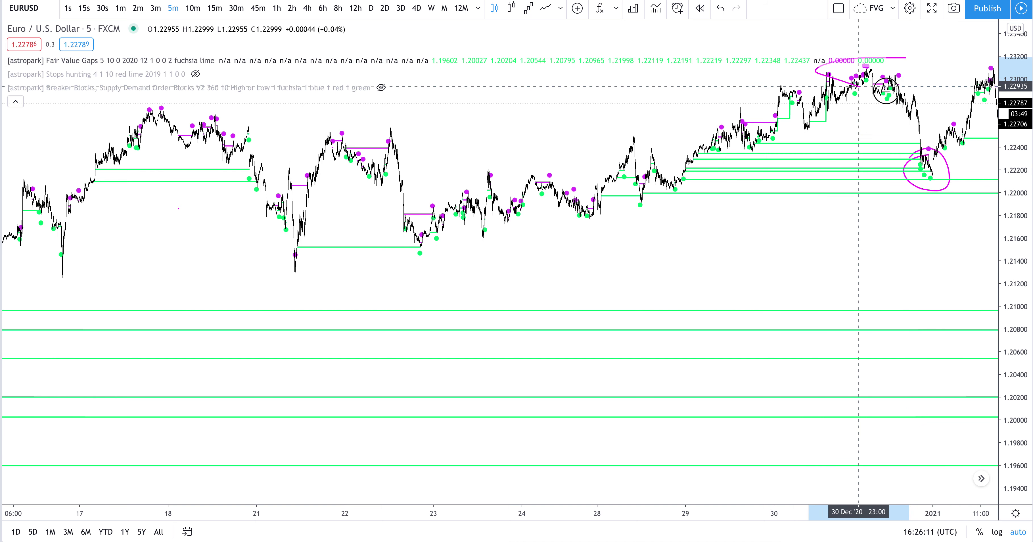
click(915, 66)
click(896, 54)
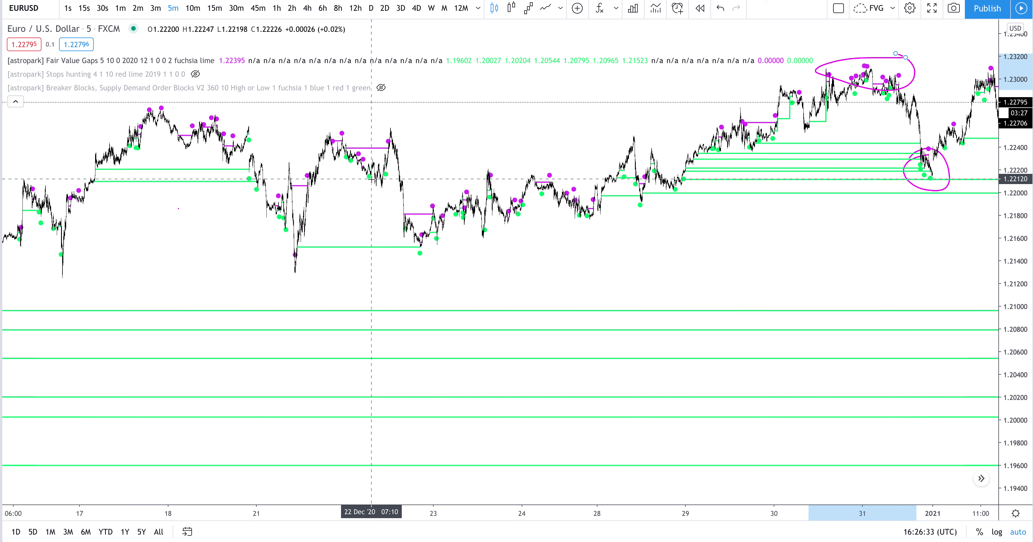
Switch the chart to the 4-hour timeframe and reset the Fair Value Gaps settings to their defaults
click(308, 9)
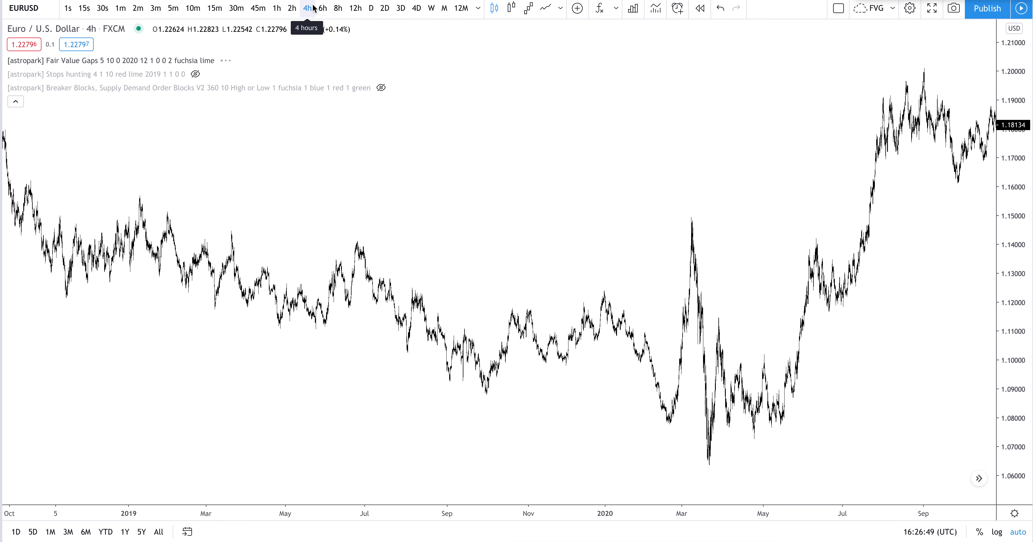
scroll(283, 253, up, 2)
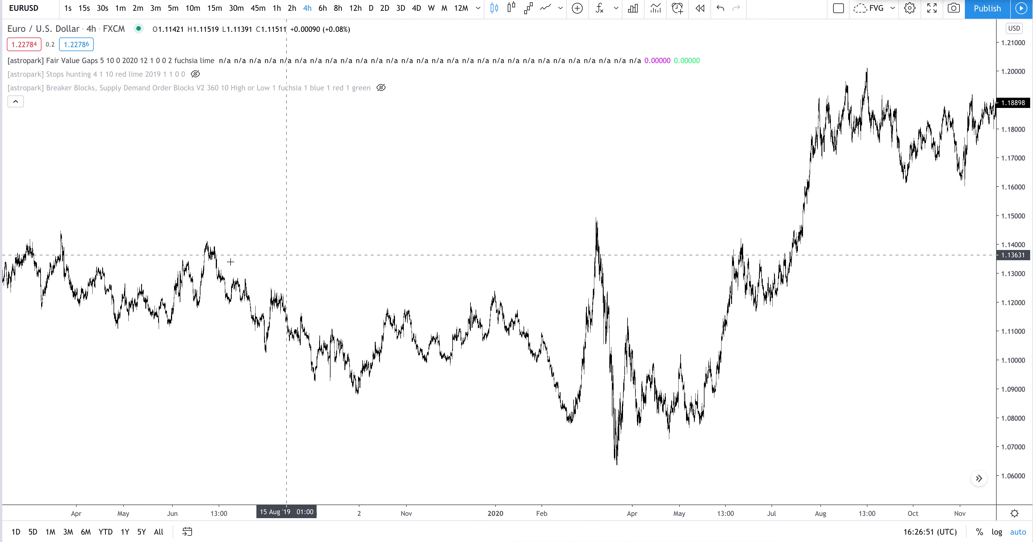
click(240, 61)
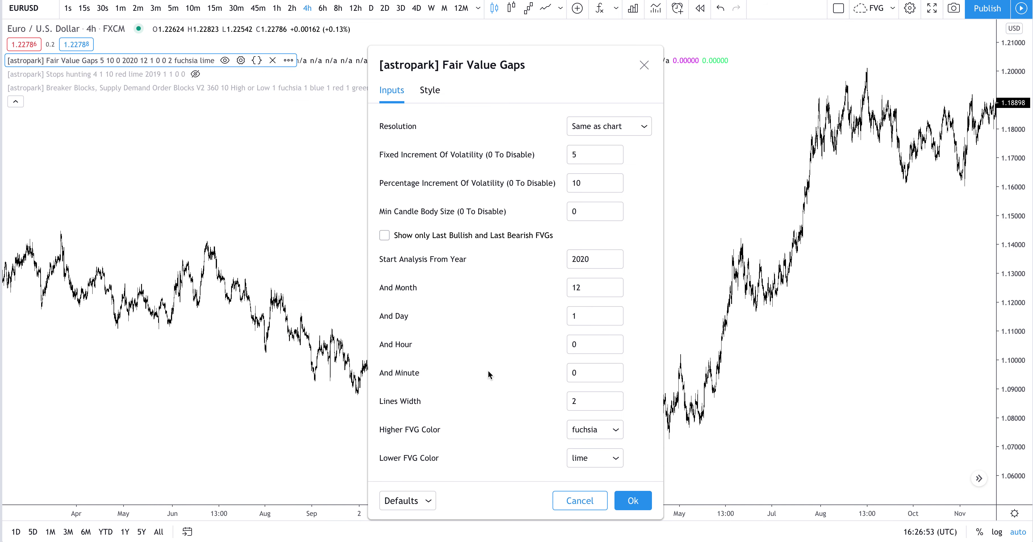
click(409, 522)
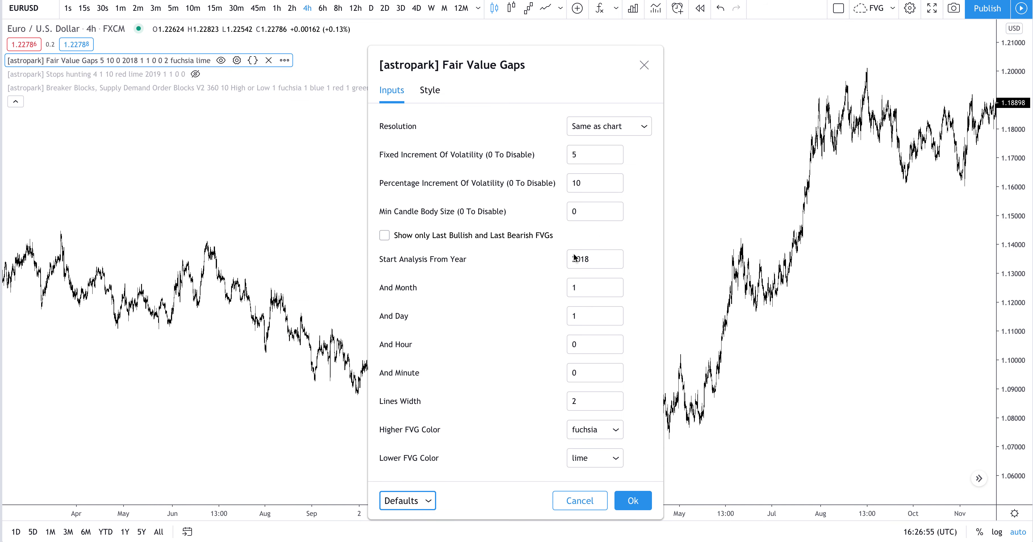
click(626, 508)
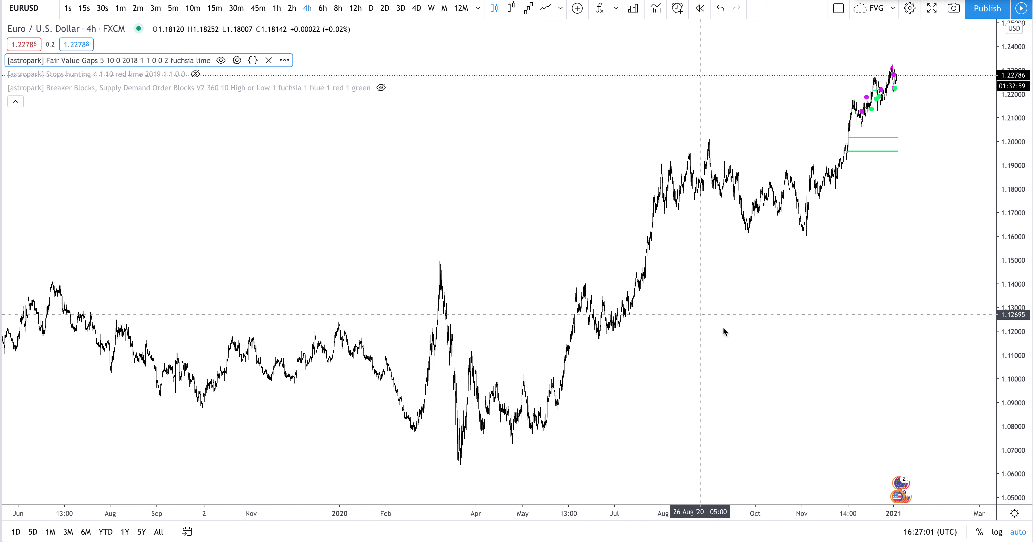
Circle freehand the March 2020 peak and the high around the start of August 2020 at their fuchsia gap lines
scroll(493, 339, left, 10)
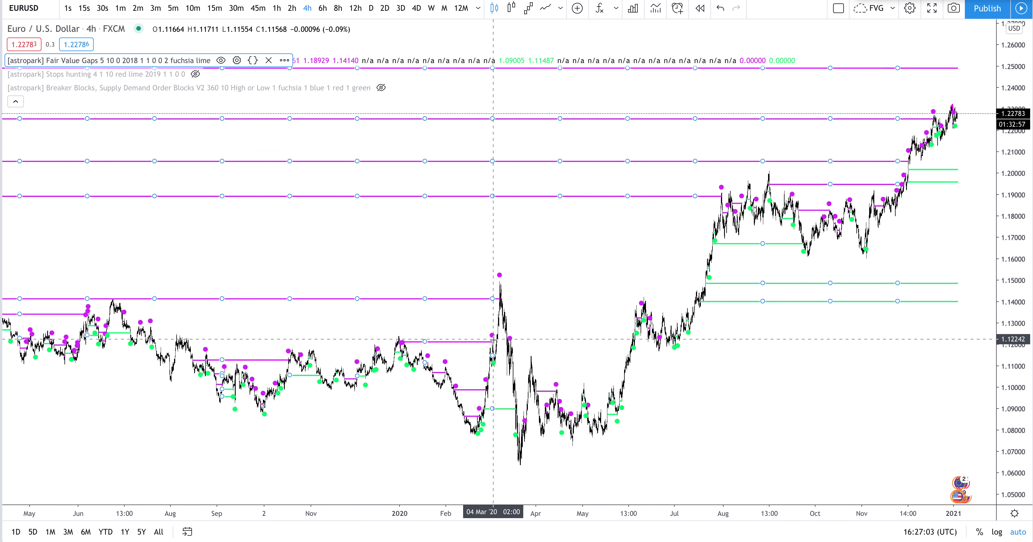
scroll(593, 289, right, 2)
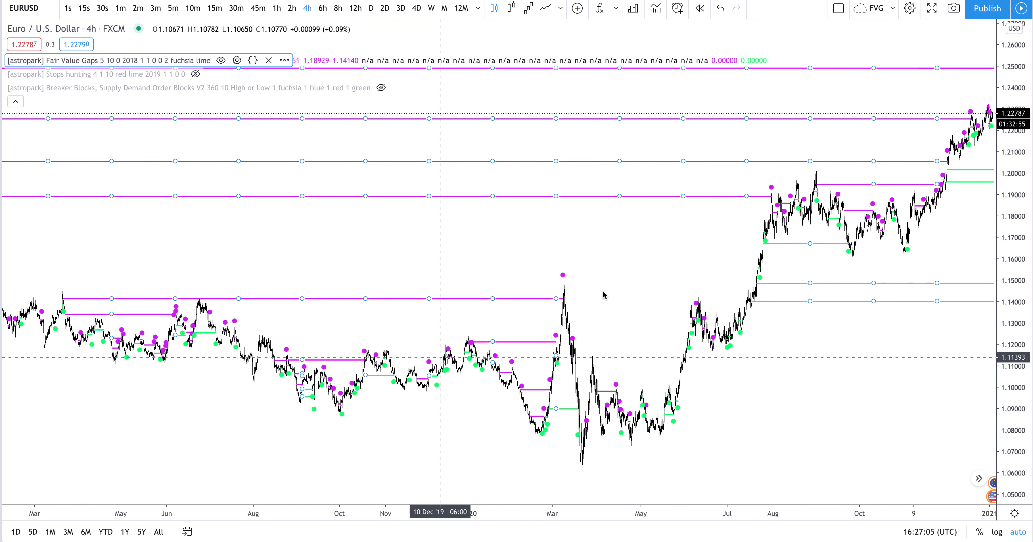
mouse_move(566, 282)
mouse_down()
mouse_move(527, 303)
mouse_move(578, 289)
mouse_up()
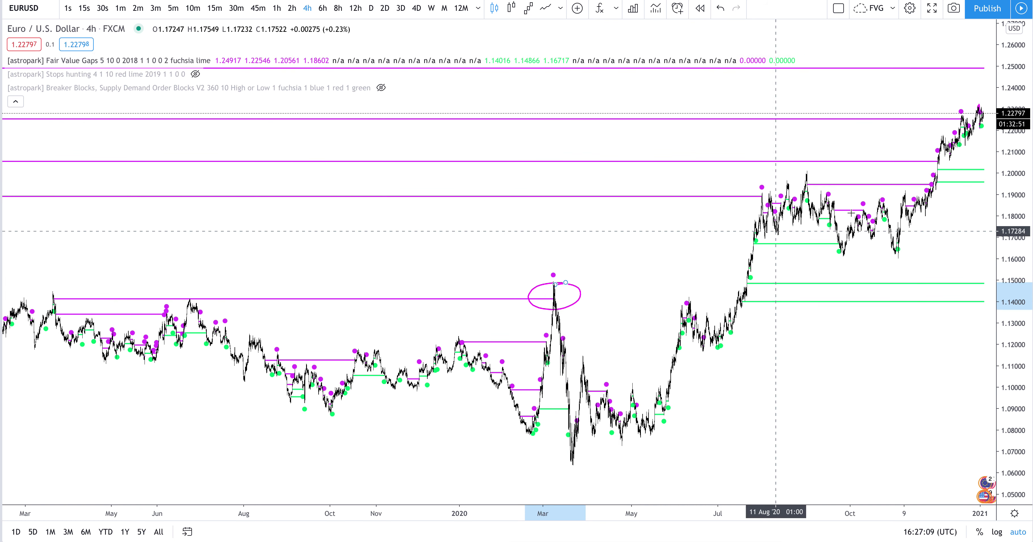
mouse_move(770, 181)
mouse_down()
mouse_move(742, 203)
mouse_move(773, 180)
mouse_move(764, 183)
mouse_up()
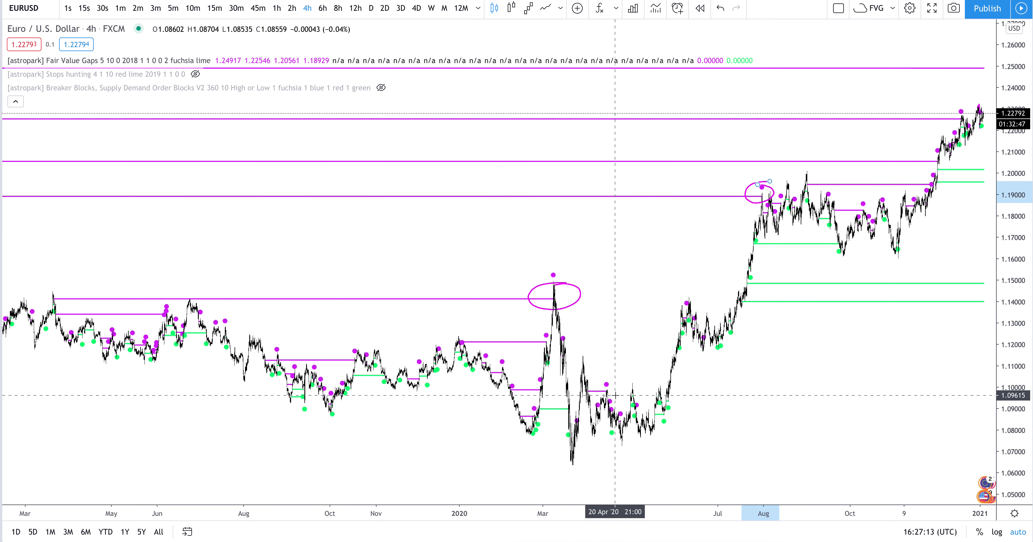
Circle freehand the late-September 2020 low and the mid-December high at their gap lines, and cross out the early-December fuchsia line crossing
mouse_move(823, 239)
mouse_down()
mouse_move(860, 253)
mouse_move(833, 243)
mouse_up()
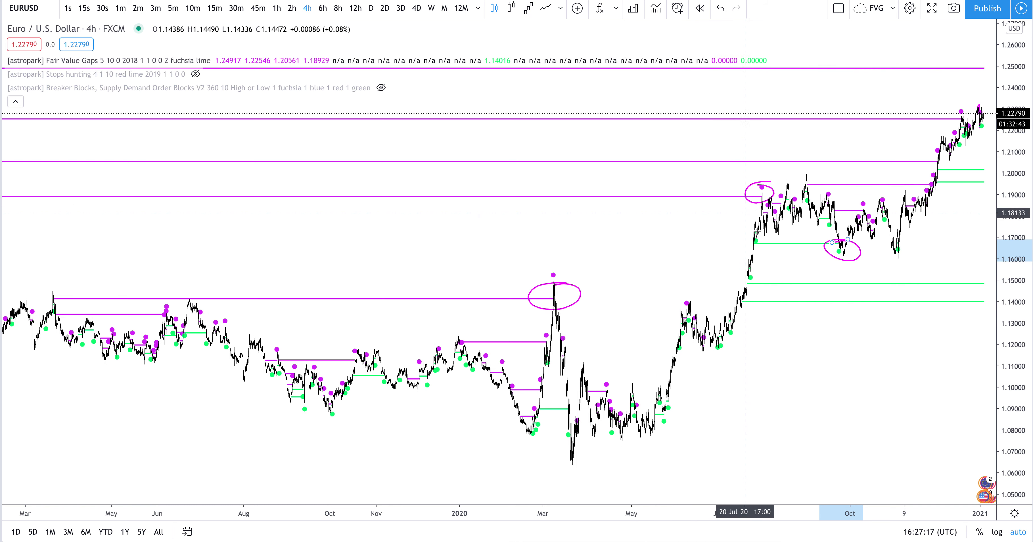
mouse_move(961, 101)
mouse_down()
mouse_move(951, 117)
mouse_move(963, 118)
mouse_move(962, 105)
mouse_up()
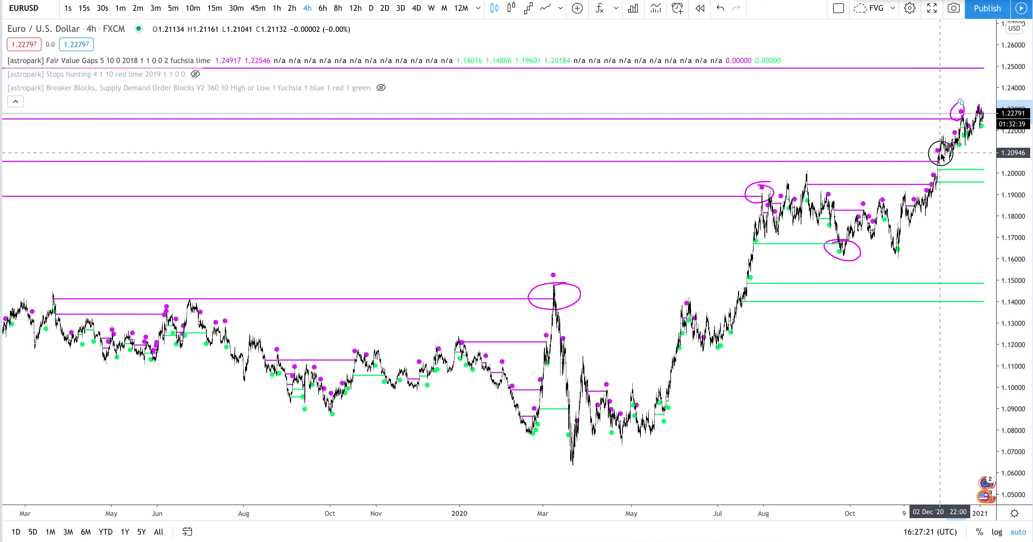
mouse_move(939, 154)
mouse_down()
mouse_move(934, 164)
mouse_move(943, 148)
mouse_move(927, 154)
mouse_move(944, 170)
mouse_up()
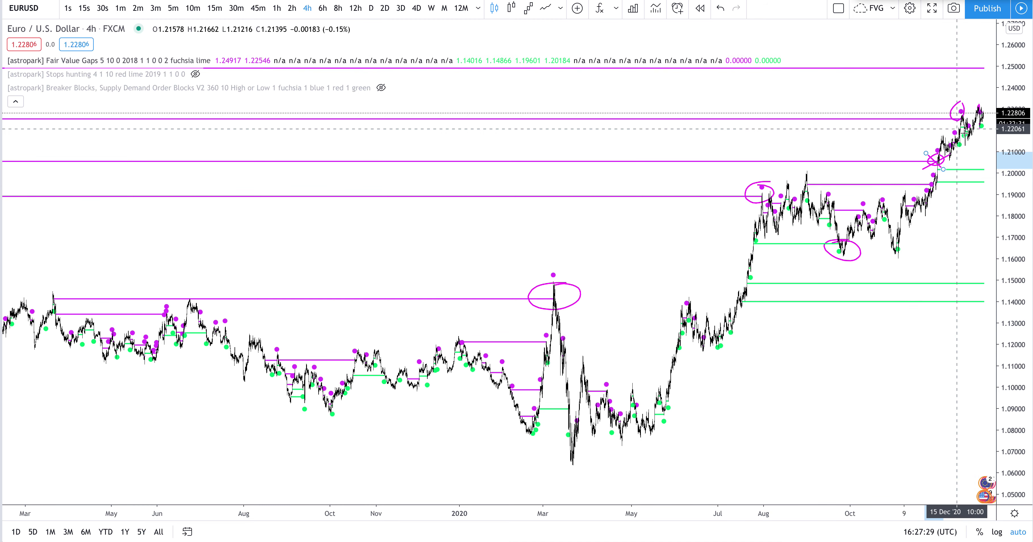
Circle freehand the January 2021 ends of the highest fuchsia gap line and the two lowest green gap lines
mouse_move(958, 67)
mouse_down()
mouse_move(992, 76)
mouse_move(972, 56)
mouse_up()
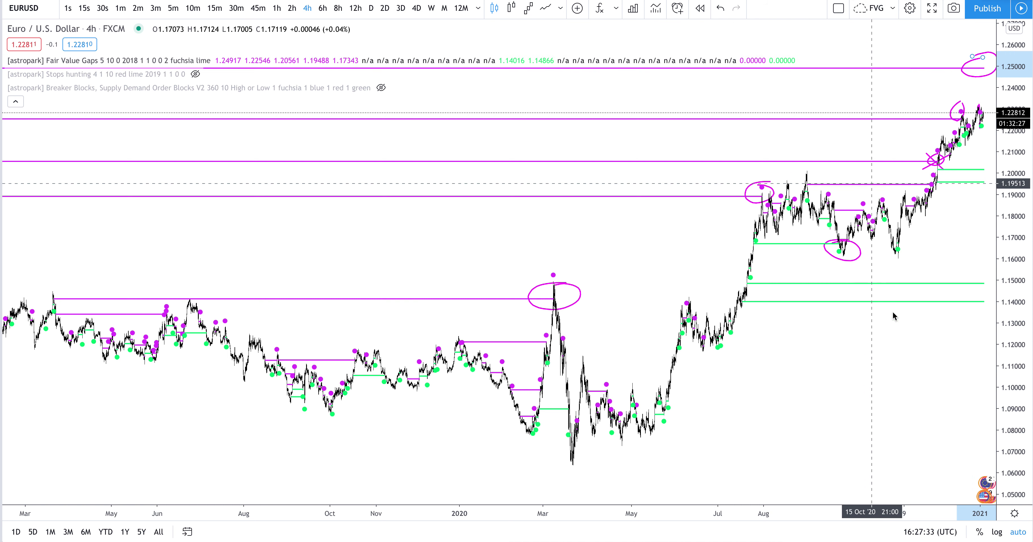
mouse_move(987, 273)
mouse_down()
mouse_move(955, 288)
mouse_move(958, 305)
mouse_move(991, 311)
mouse_up()
click(965, 278)
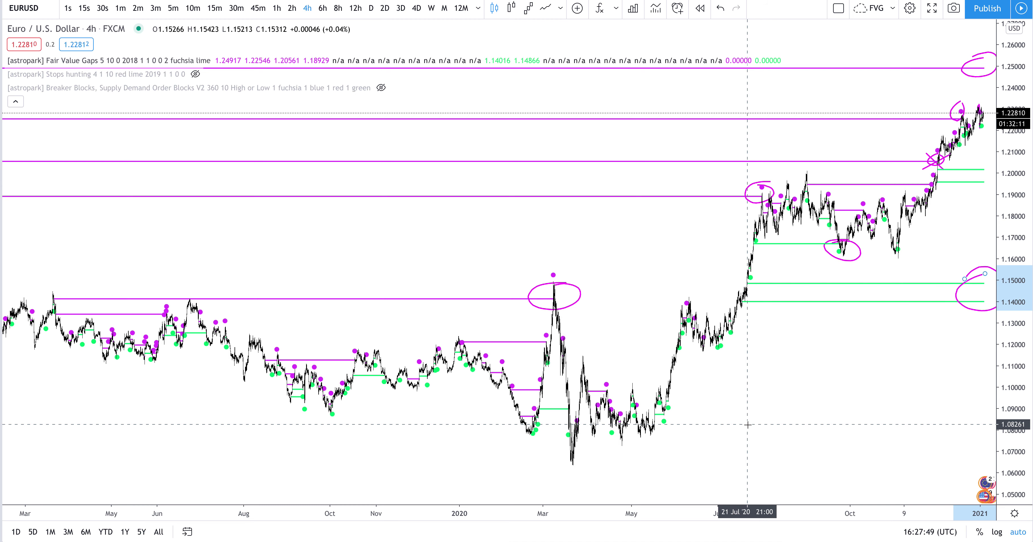
Draw a trend line along the February 2020 decline from 31 January at 1.11139, with a parallel copy below it from 30 January at 1.10870
scroll(747, 424, up, 2)
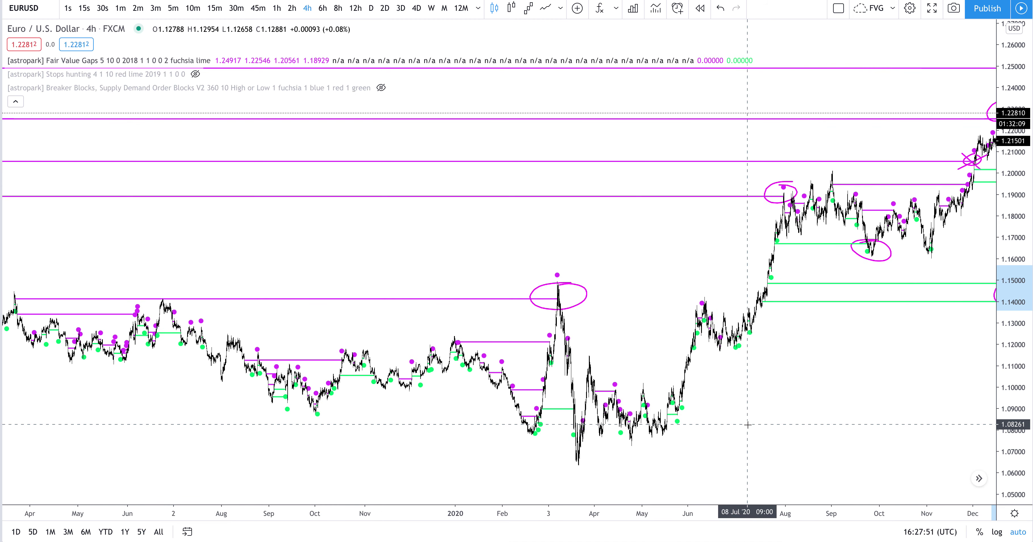
scroll(747, 424, up, 4)
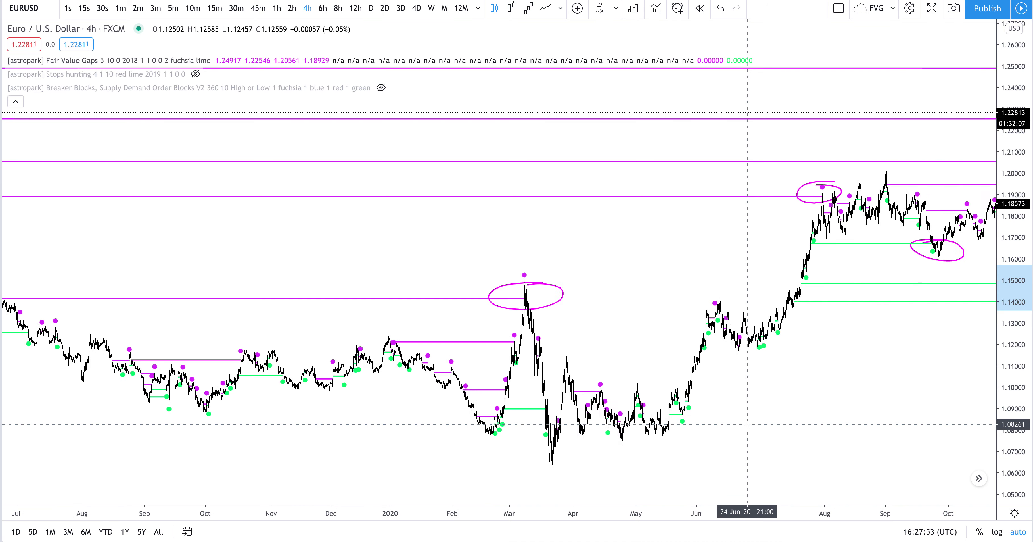
scroll(747, 424, up, 5)
scroll(747, 424, up, 4)
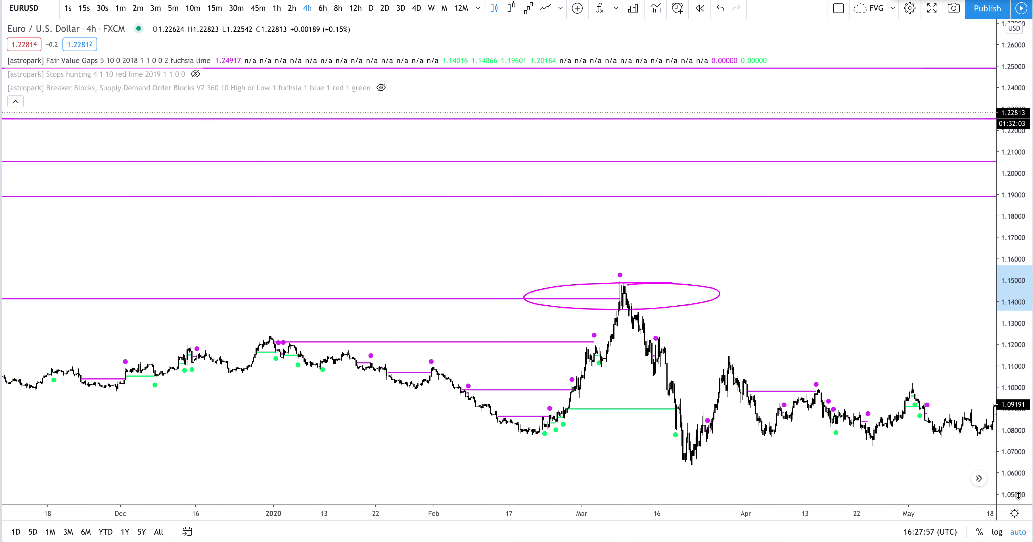
drag(1018, 494, 1015, 305)
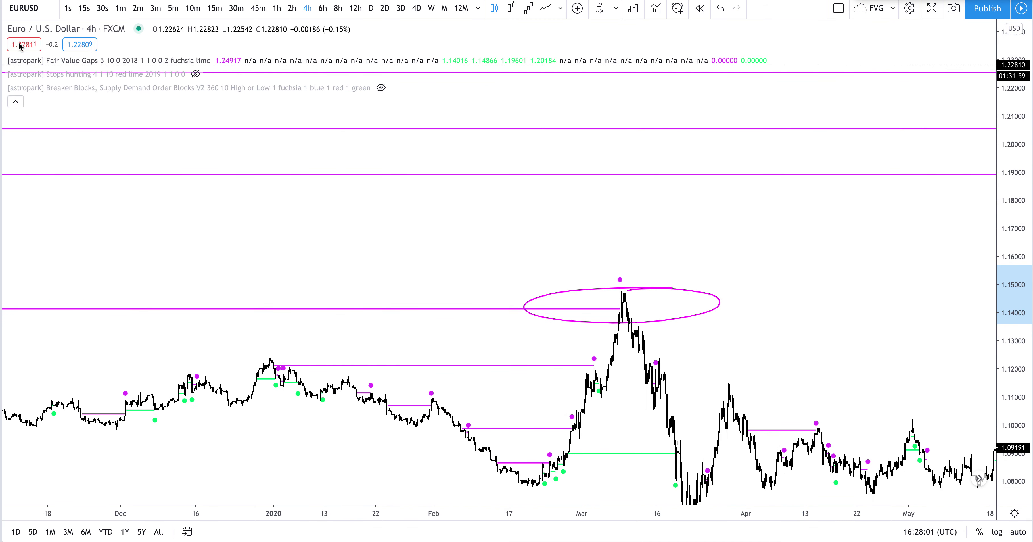
drag(511, 305, 473, 165)
drag(1006, 396, 1008, 288)
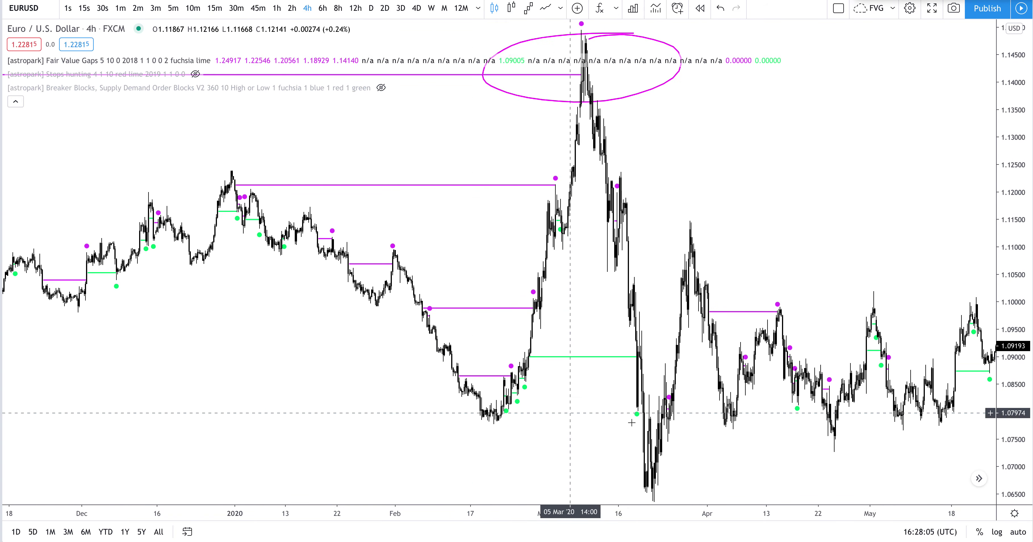
drag(743, 224, 795, 239)
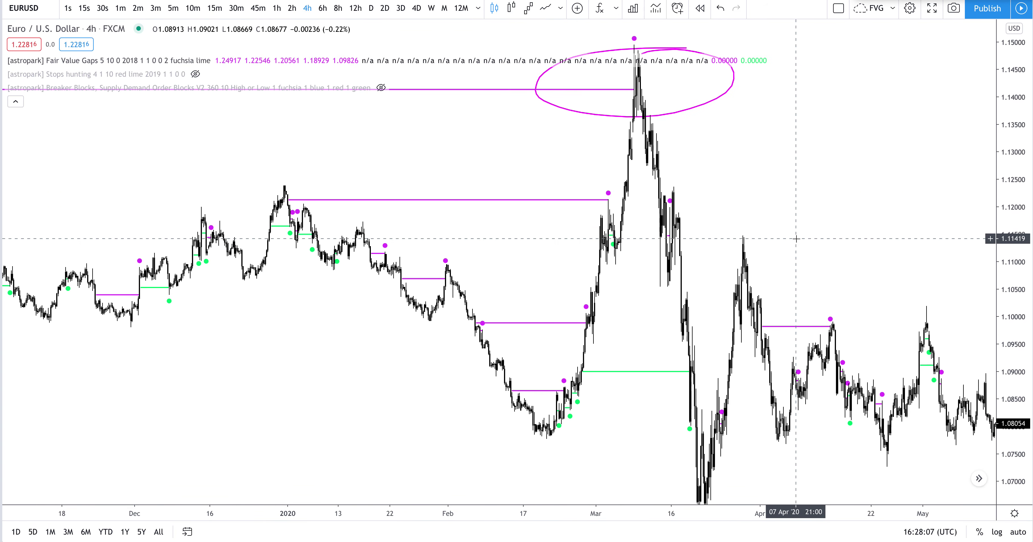
drag(557, 327, 565, 287)
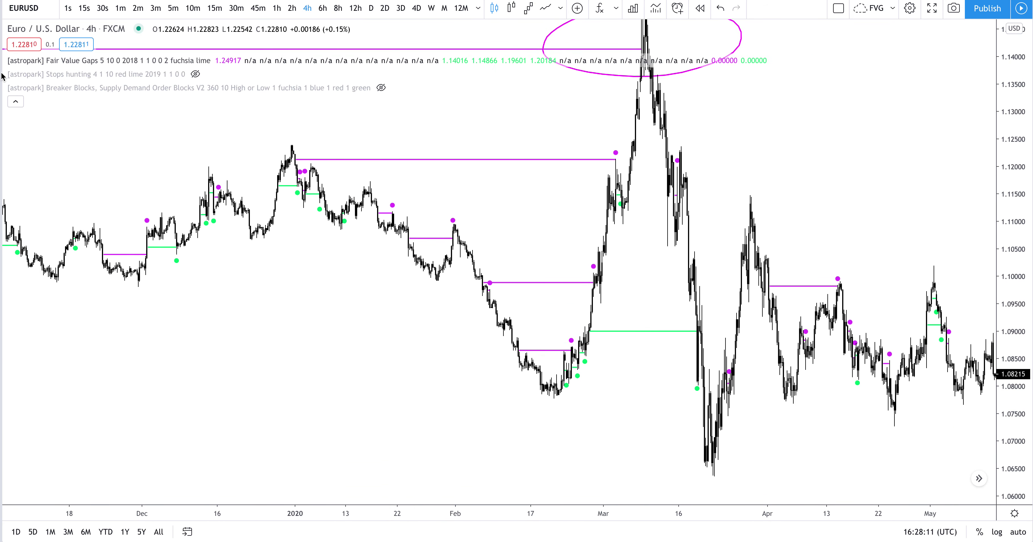
key(alt+t)
click(450, 214)
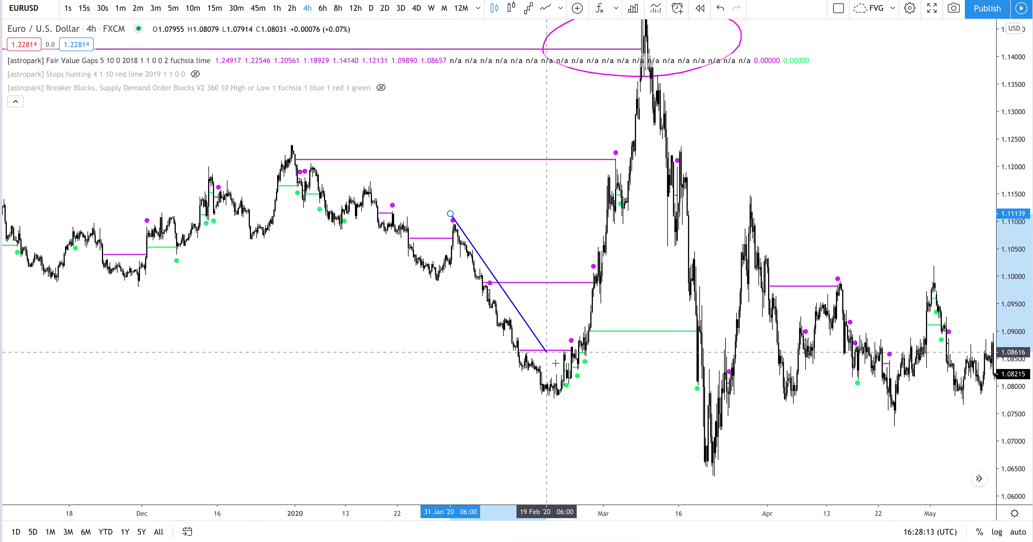
click(574, 419)
key(super+c)
key(super+v)
drag(489, 256, 479, 289)
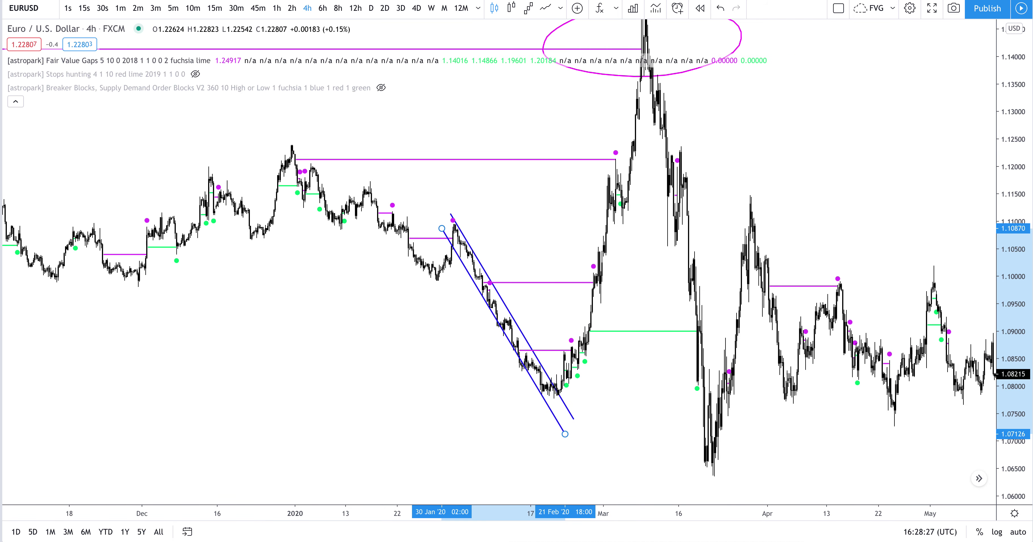
Set the brush colour to blue and circle the three late-February to early-March 2020 highs where price meets the fuchsia gap lines
click(569, 537)
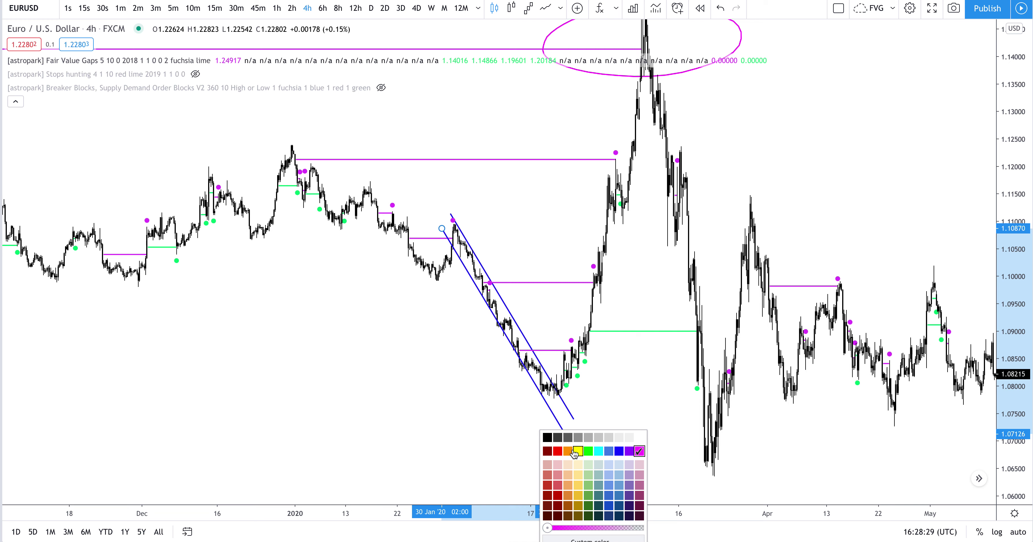
click(619, 451)
drag(568, 336, 579, 348)
mouse_move(592, 266)
mouse_down()
mouse_move(583, 281)
mouse_move(602, 273)
mouse_up()
drag(608, 157, 624, 158)
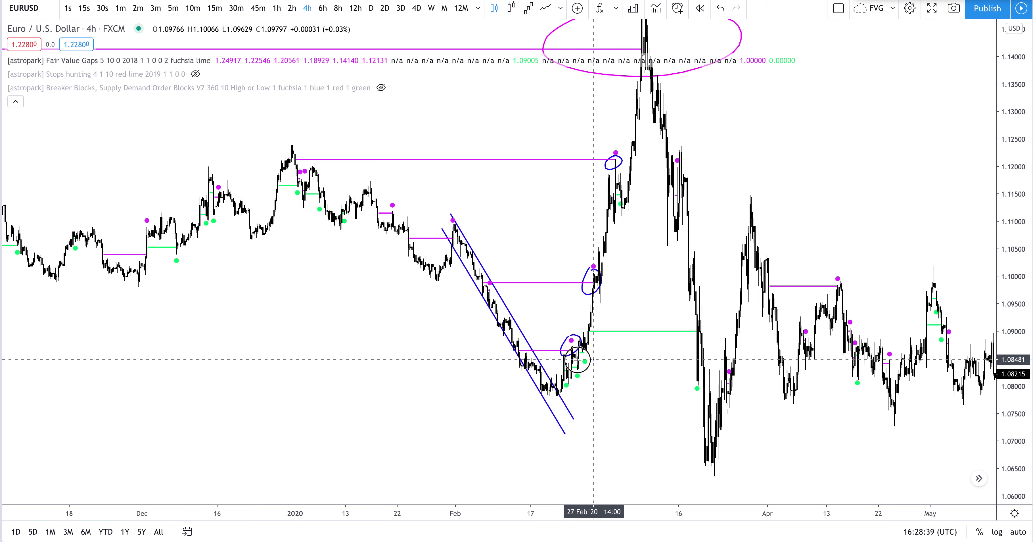
Circle freehand the late-February 2020 lows around the green dots and draw an upward arrow alongside the following rally
mouse_move(554, 387)
mouse_down()
mouse_move(590, 380)
mouse_move(564, 369)
mouse_up()
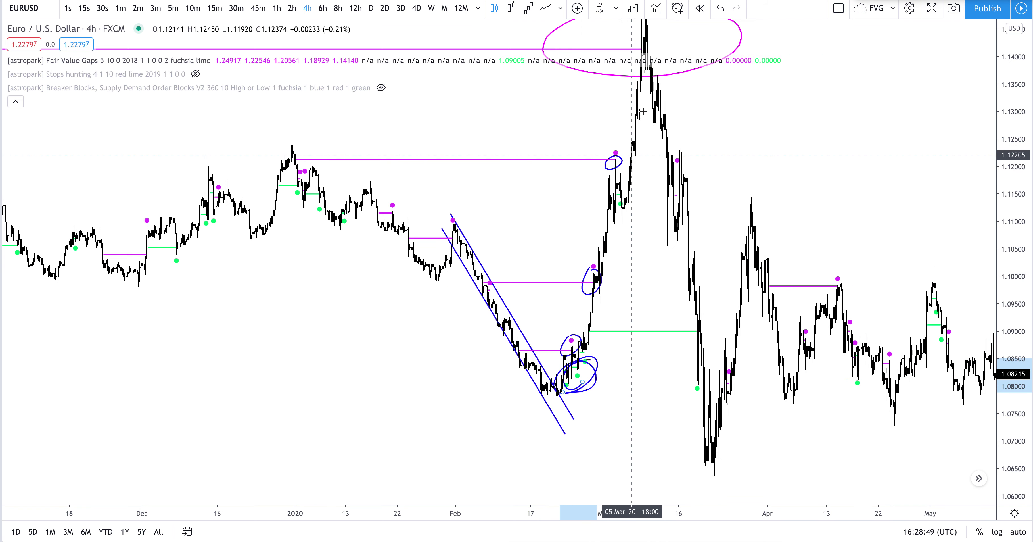
mouse_move(612, 357)
mouse_down()
mouse_move(632, 147)
mouse_move(625, 131)
mouse_move(638, 109)
mouse_move(643, 136)
mouse_move(624, 126)
mouse_up()
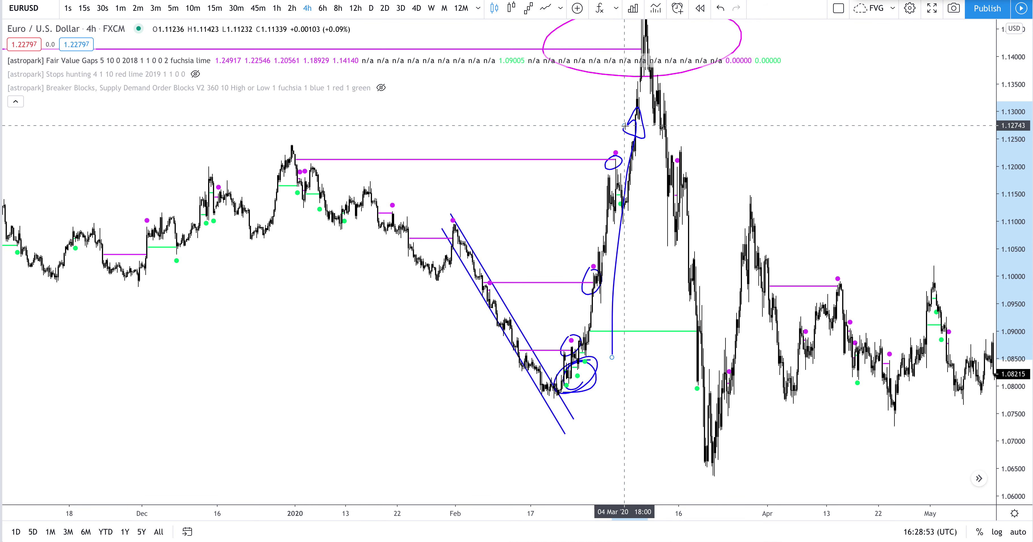
Circle freehand the 9 March 2020 price peak just above the fuchsia gap line
scroll(727, 260, right, 3)
drag(1012, 119, 1011, 277)
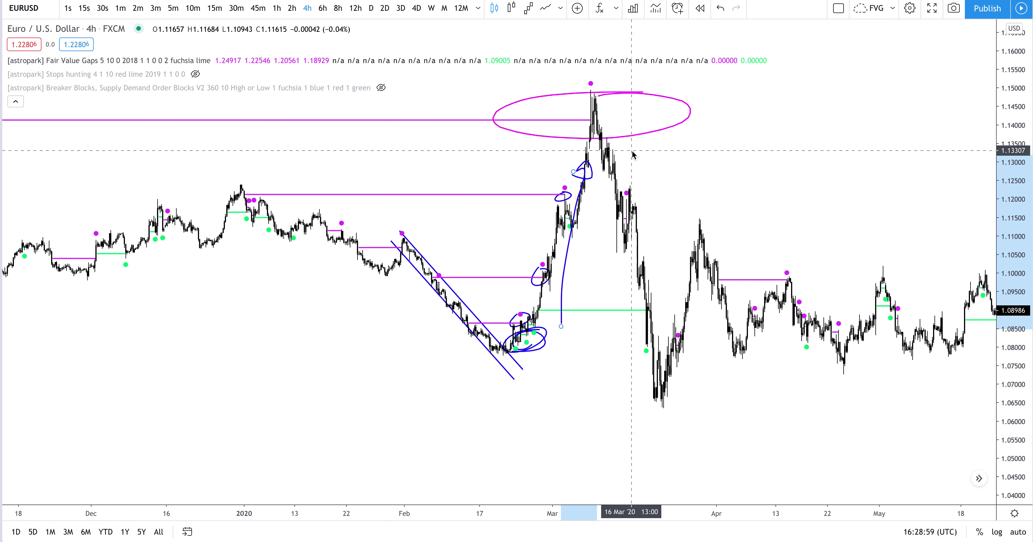
scroll(534, 156, up, 2)
scroll(630, 151, up, 5)
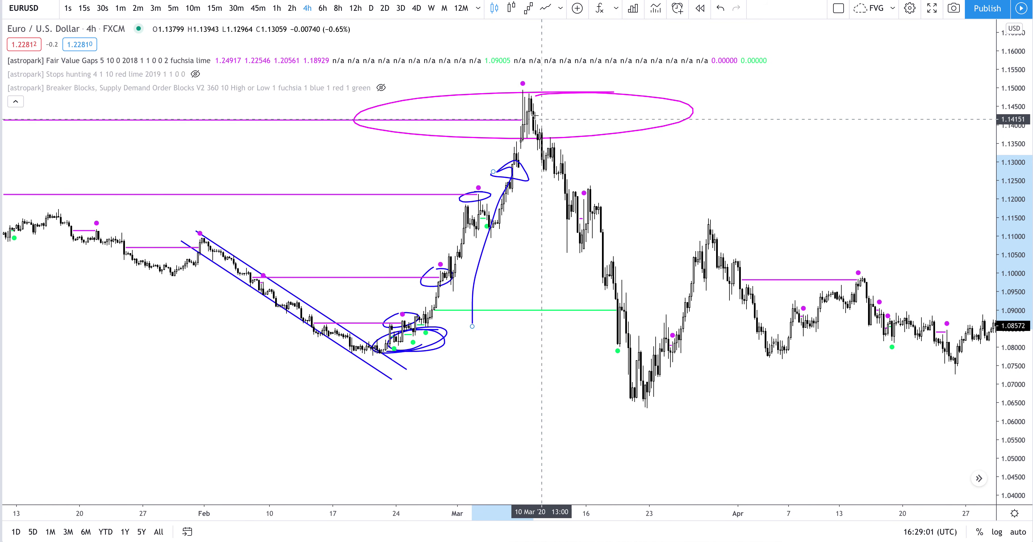
mouse_move(512, 80)
mouse_down()
mouse_move(510, 101)
mouse_move(541, 83)
mouse_move(519, 79)
mouse_up()
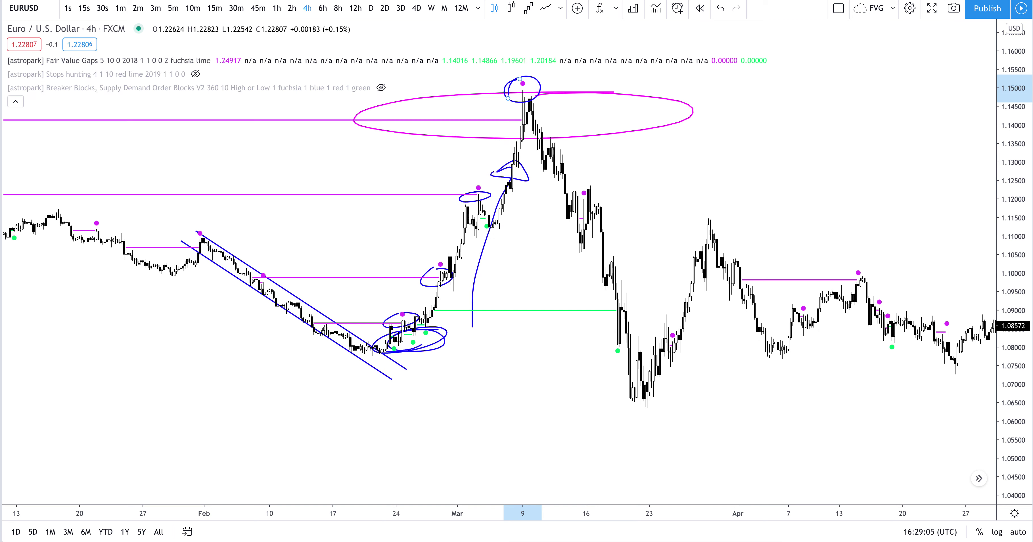
Place a short position at the 9 March 2020 peak with entry 1.14151, stop 1.15010 and target 1.09012 at the green gap line
click(0, 160)
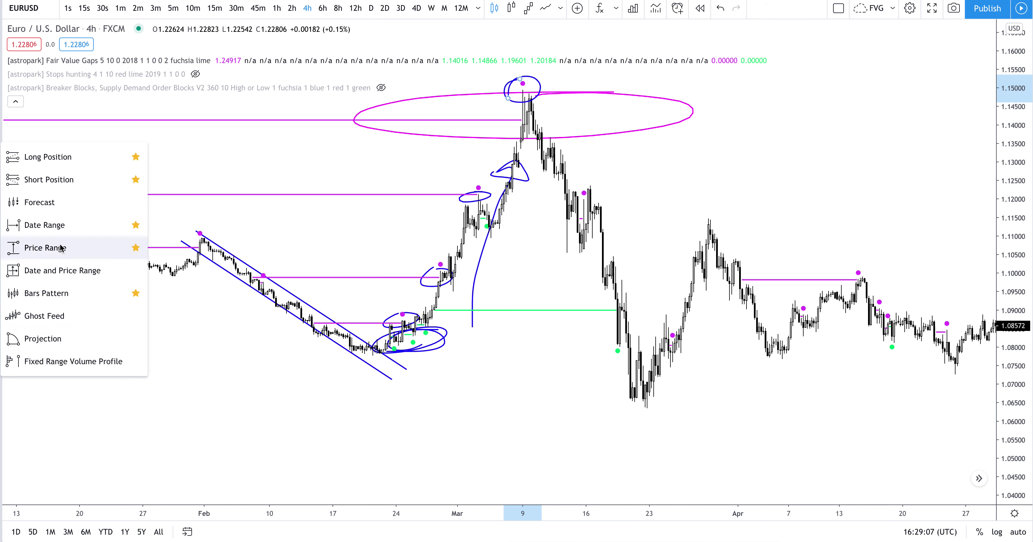
click(49, 179)
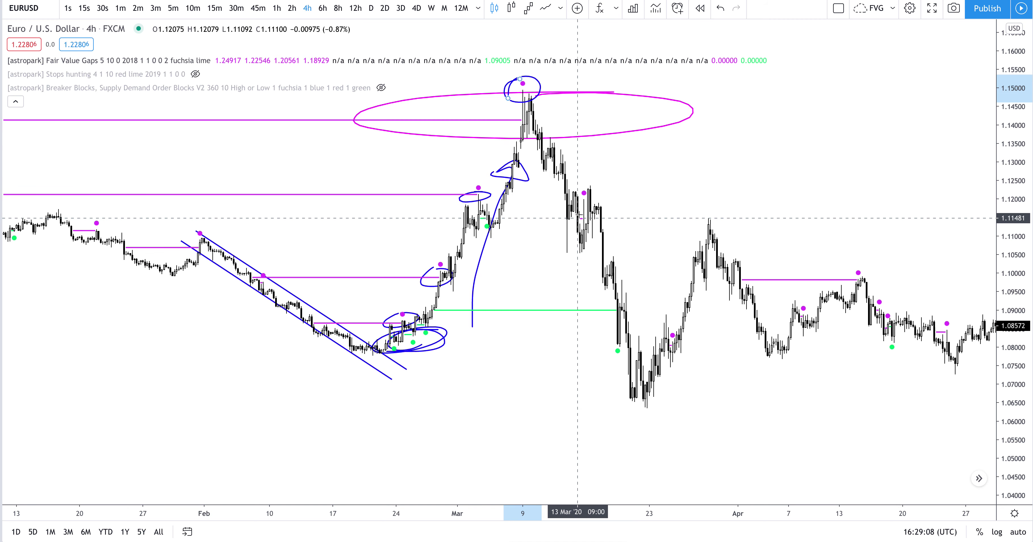
click(528, 119)
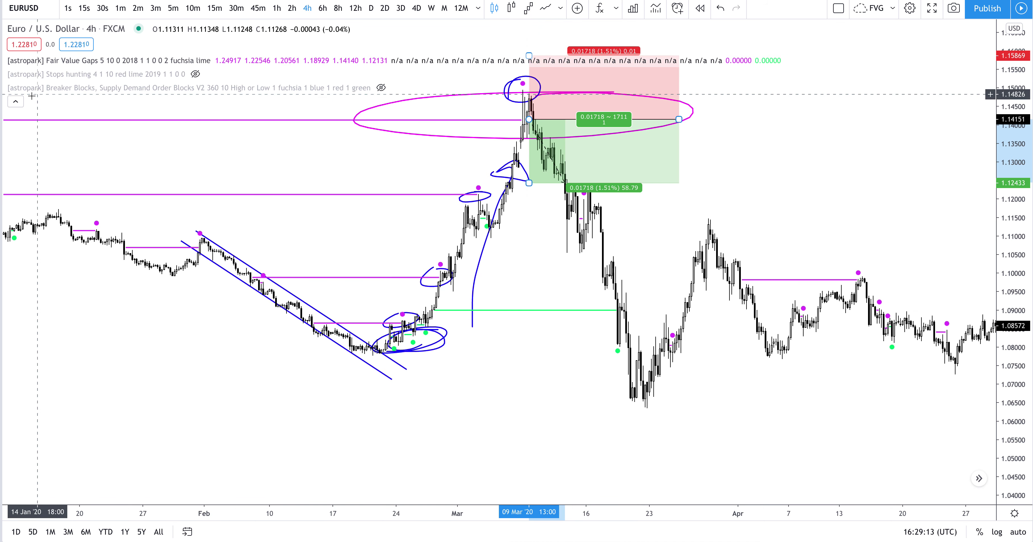
drag(529, 55, 559, 87)
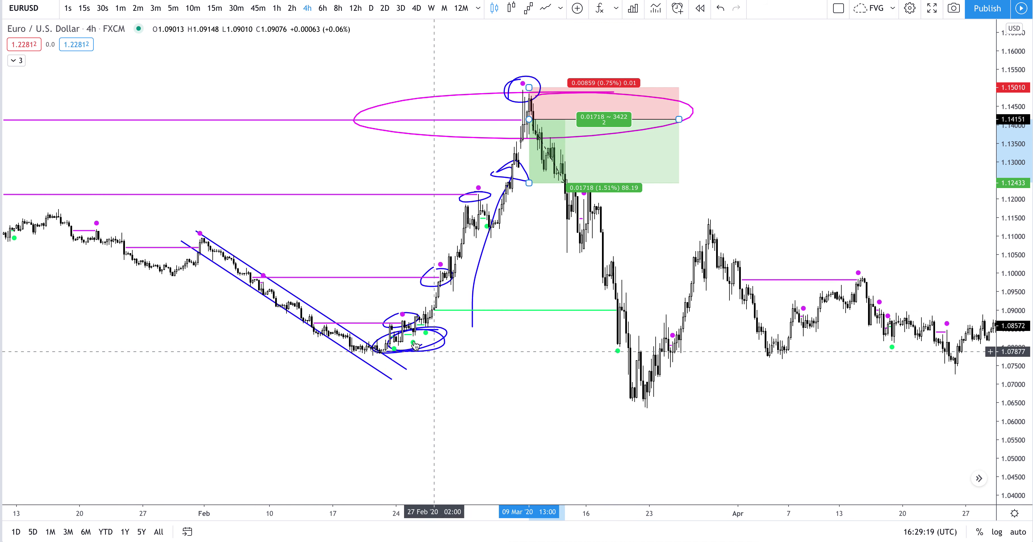
drag(529, 181, 547, 306)
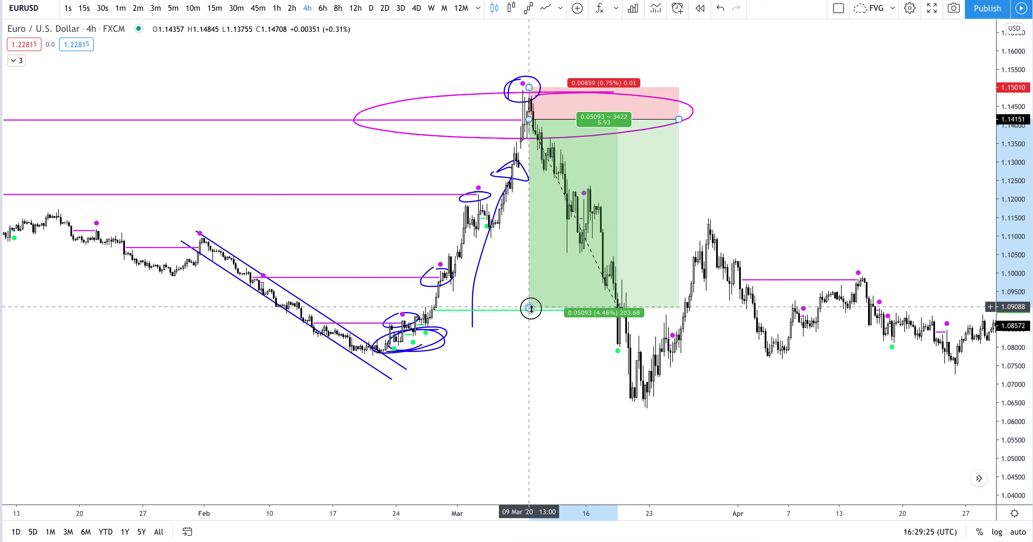
drag(530, 309, 528, 309)
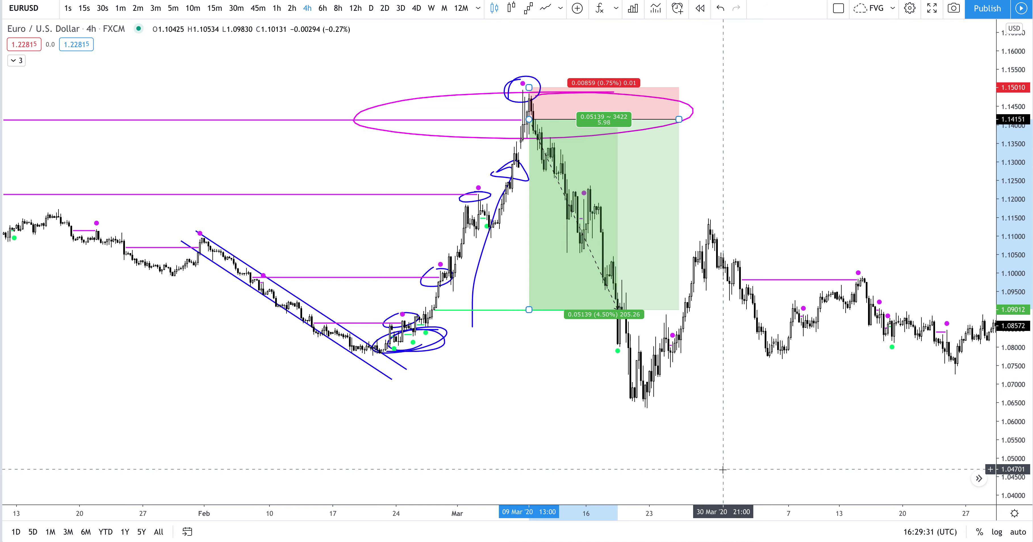
Clear all the drawings from the chart, leaving only the indicator's gap lines and dots
scroll(723, 401, down, 3)
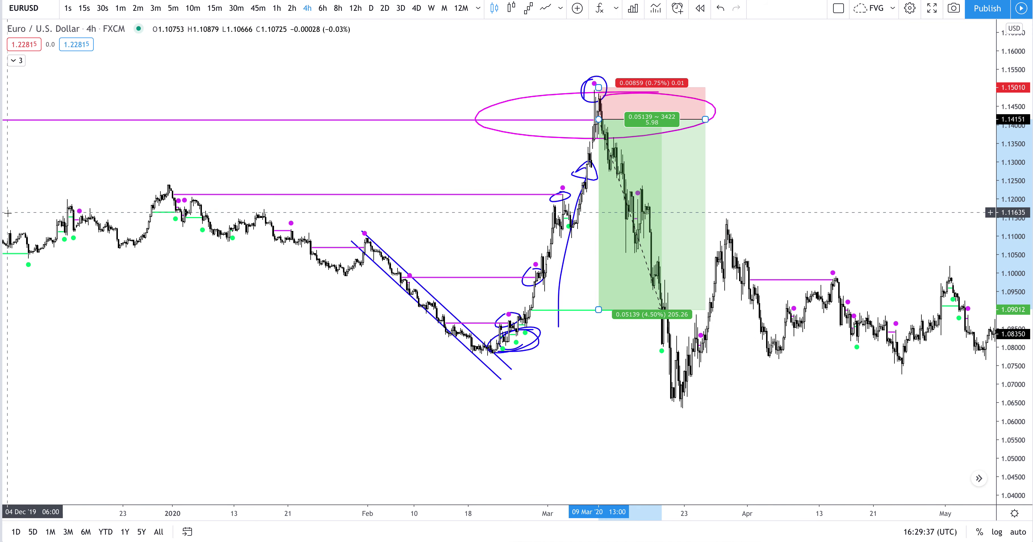
key(ctrl+alt+h)
Draw a Fib Retracement from the 9 March 2020 high at 1.14979 to the March low at 1.06404, extended to 20 May 2020
drag(732, 294, 558, 258)
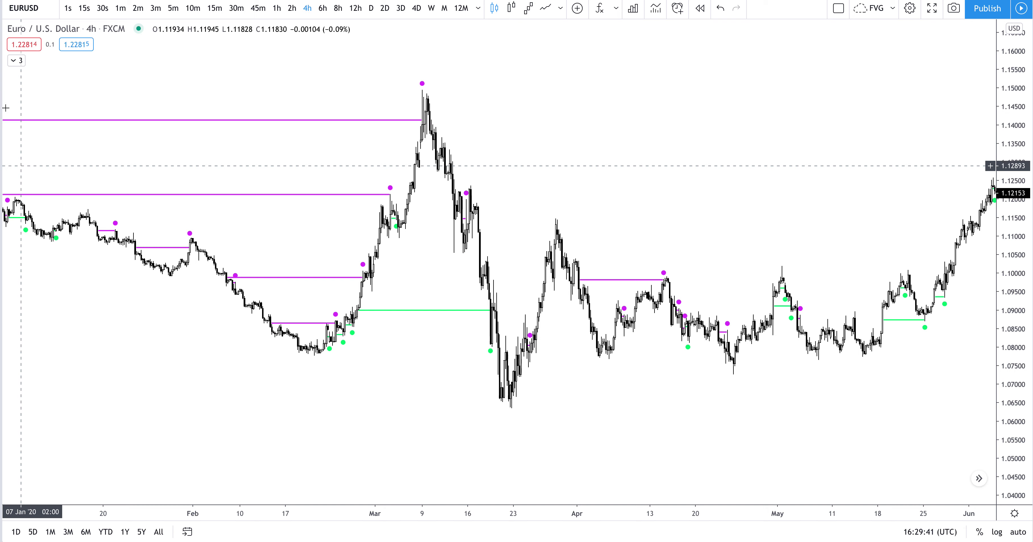
click(0, 72)
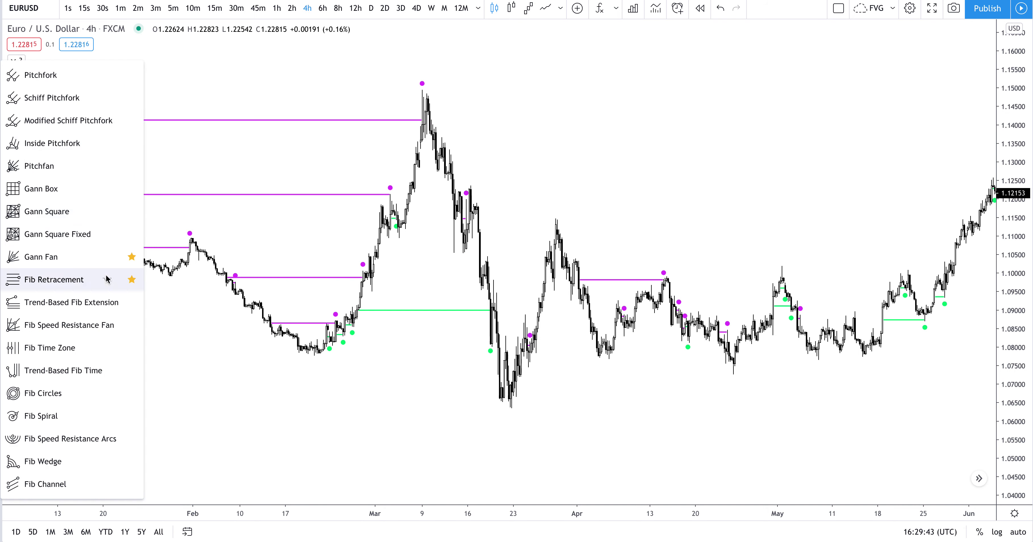
click(86, 280)
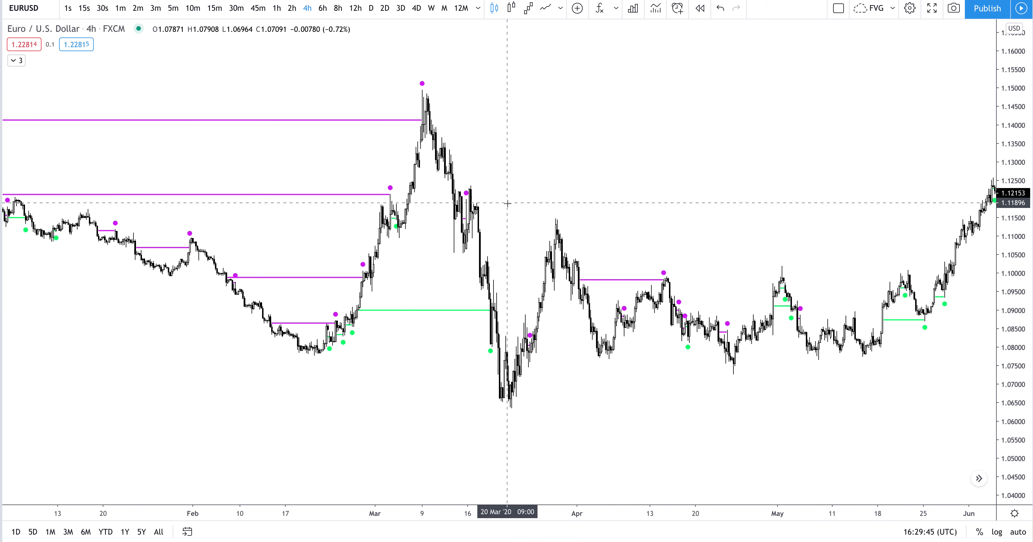
click(428, 88)
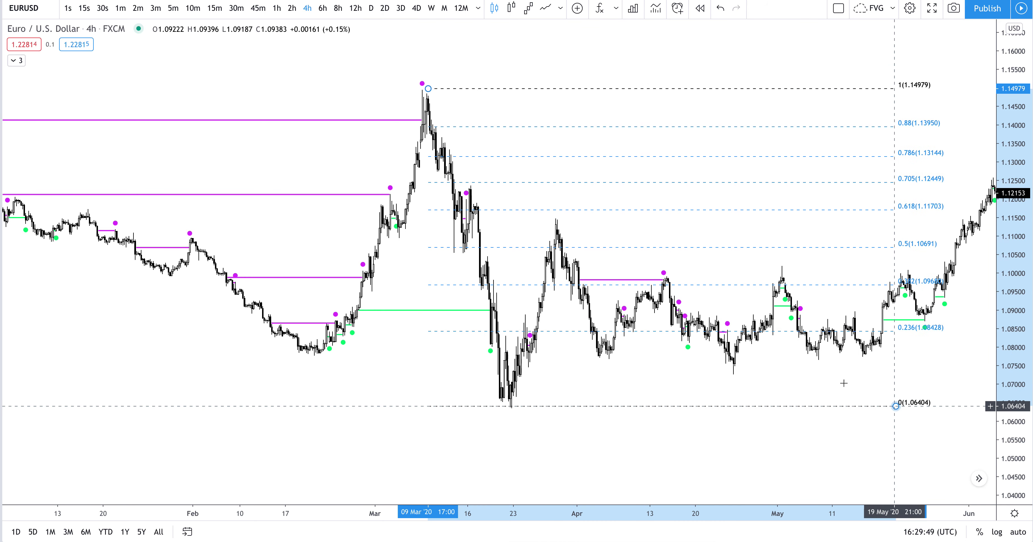
click(896, 406)
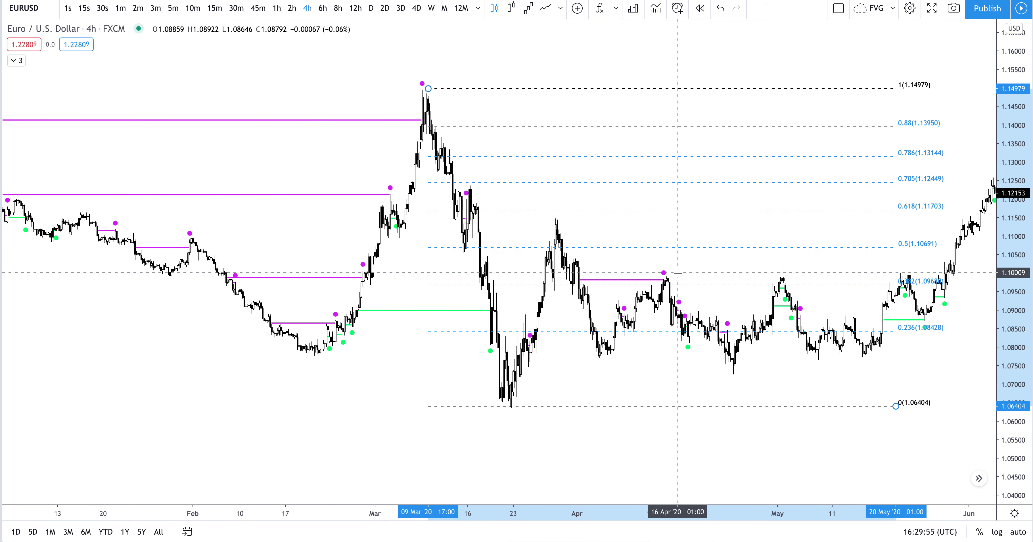
Circle freehand the late-May 2020 price area and the mid-April high near the 0.382 retracement level
mouse_move(916, 269)
mouse_down()
mouse_move(967, 282)
mouse_move(852, 273)
mouse_up()
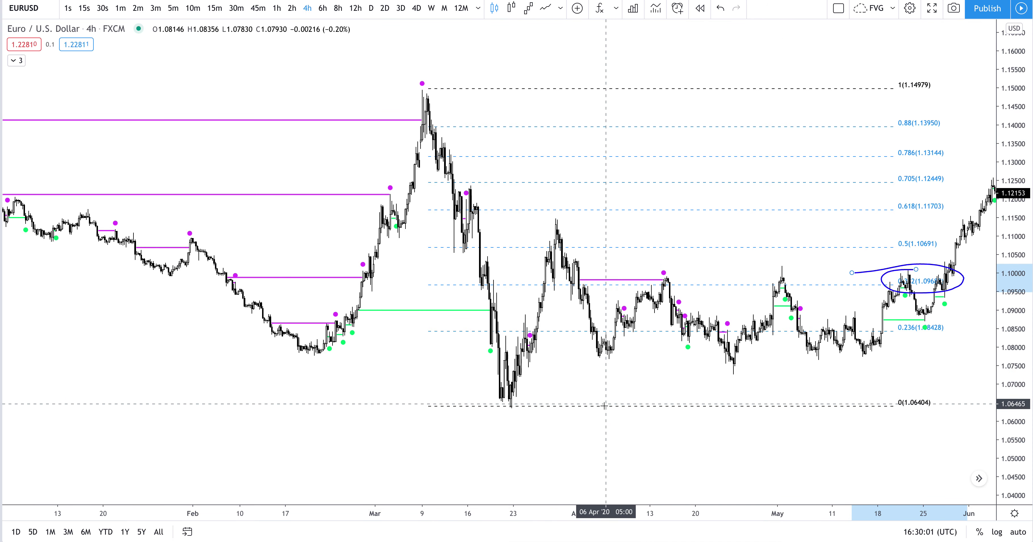
mouse_move(669, 257)
mouse_down()
mouse_move(652, 268)
mouse_move(682, 276)
mouse_move(659, 273)
mouse_up()
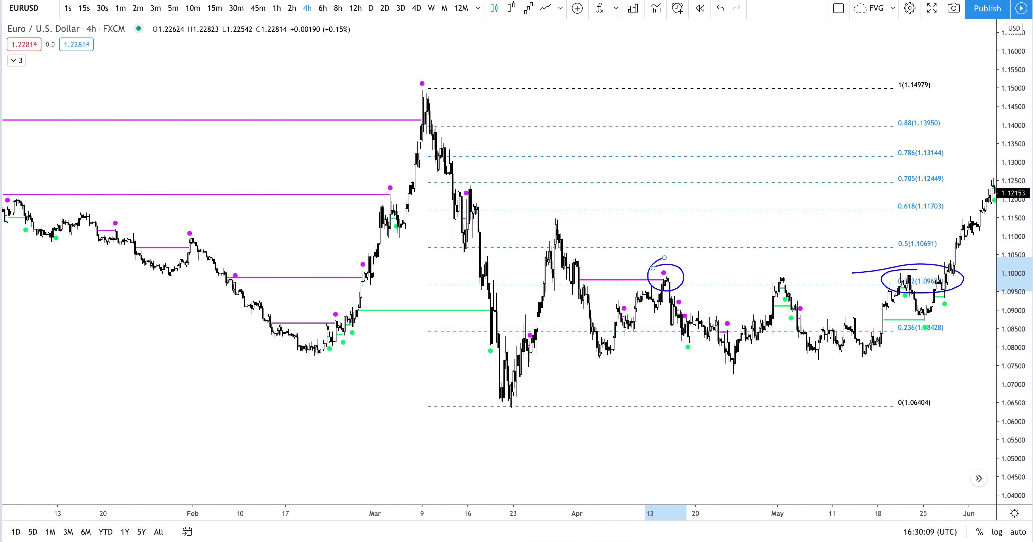
Draw a Fib Retracement from the 27 March 2020 high at 1.11481 to 1.07723 at 4 May, and delete the one from the 9 March high
click(555, 218)
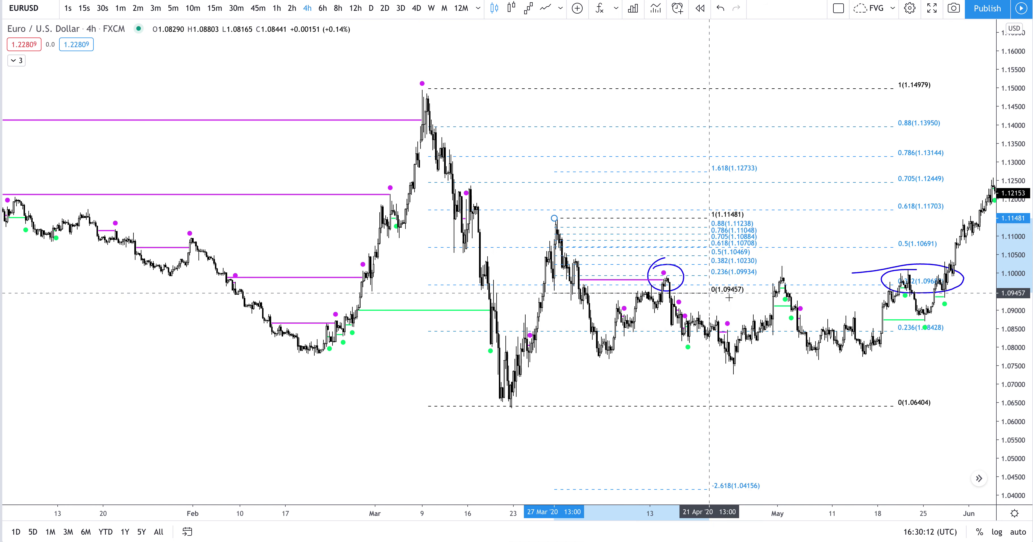
click(786, 356)
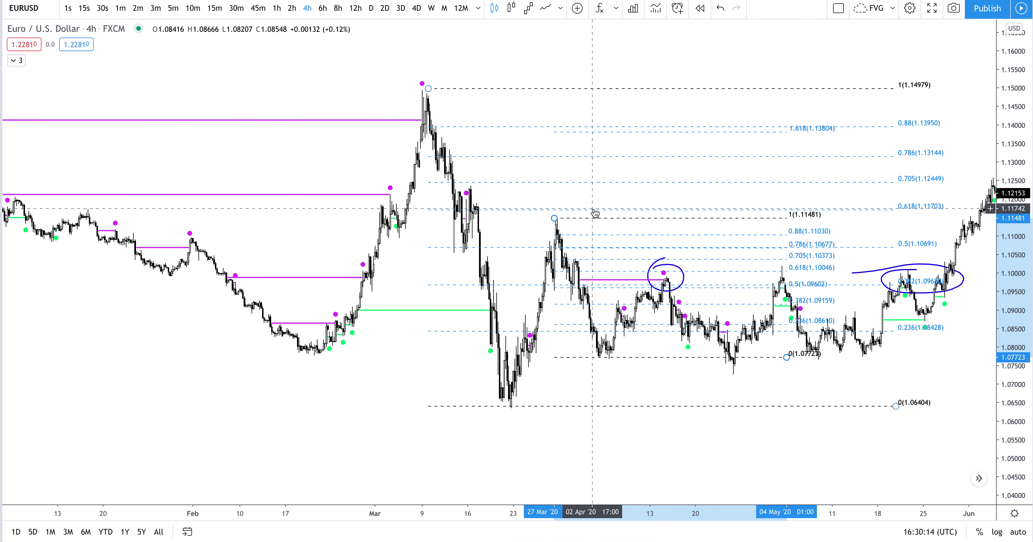
click(480, 87)
key(Delete)
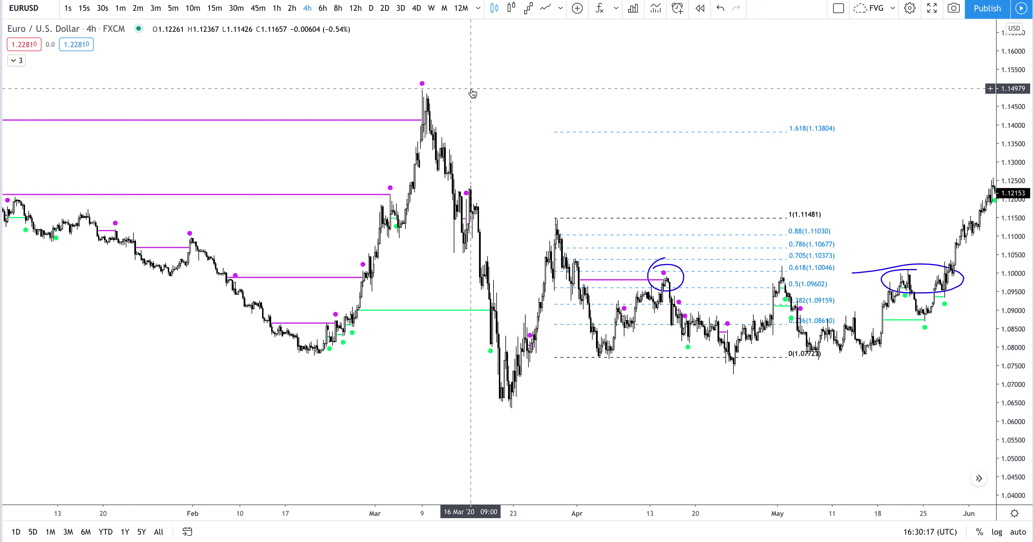
Place a short position at the 14 April 2020 gap line with entry 1.09835, stop 1.10427 and target 1.08056
scroll(705, 290, up, 3)
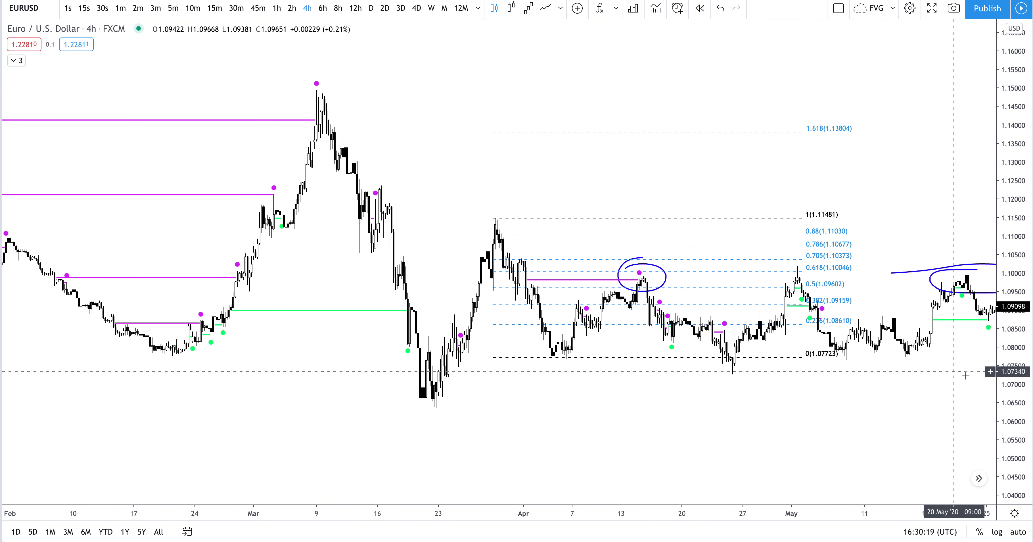
drag(1028, 379, 983, 345)
drag(930, 247, 809, 223)
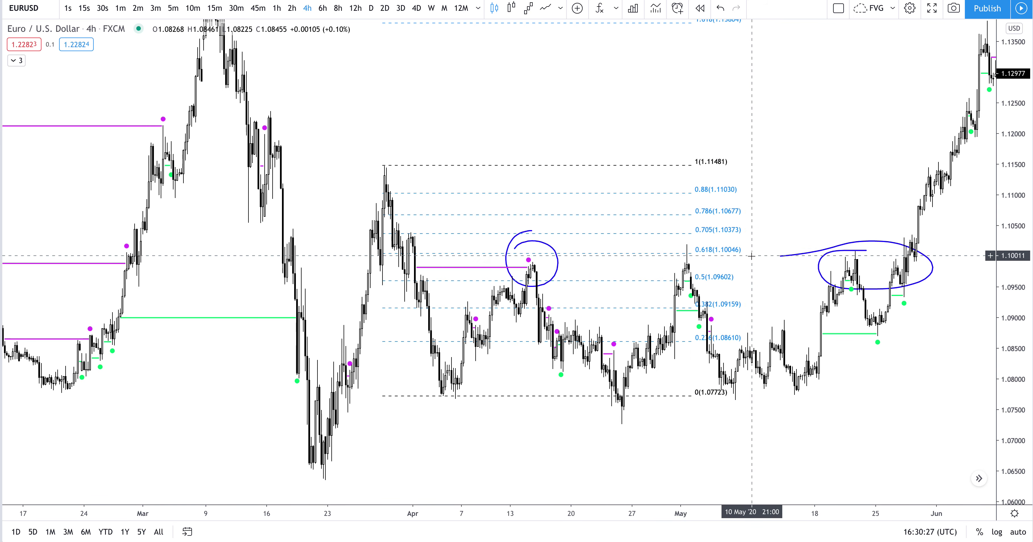
click(716, 278)
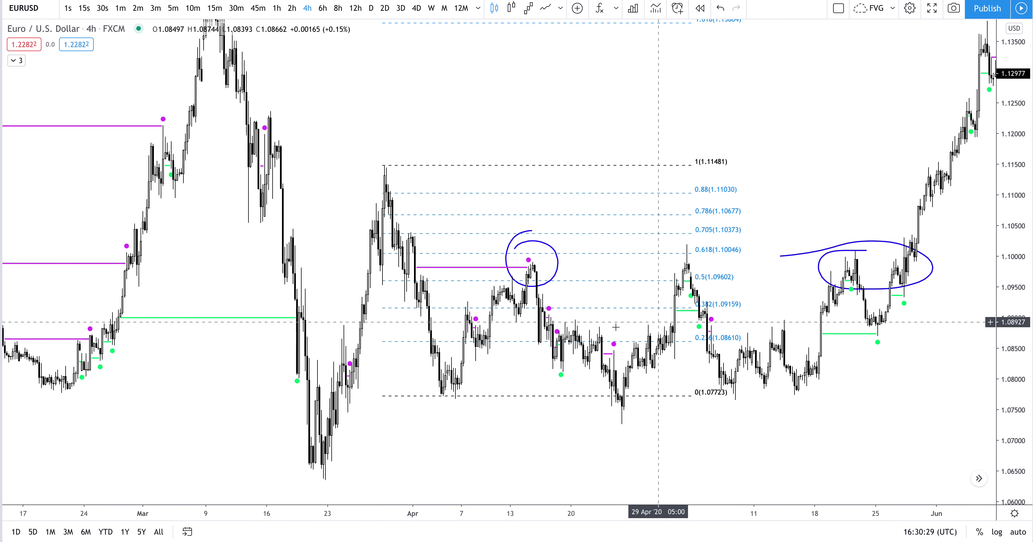
click(504, 298)
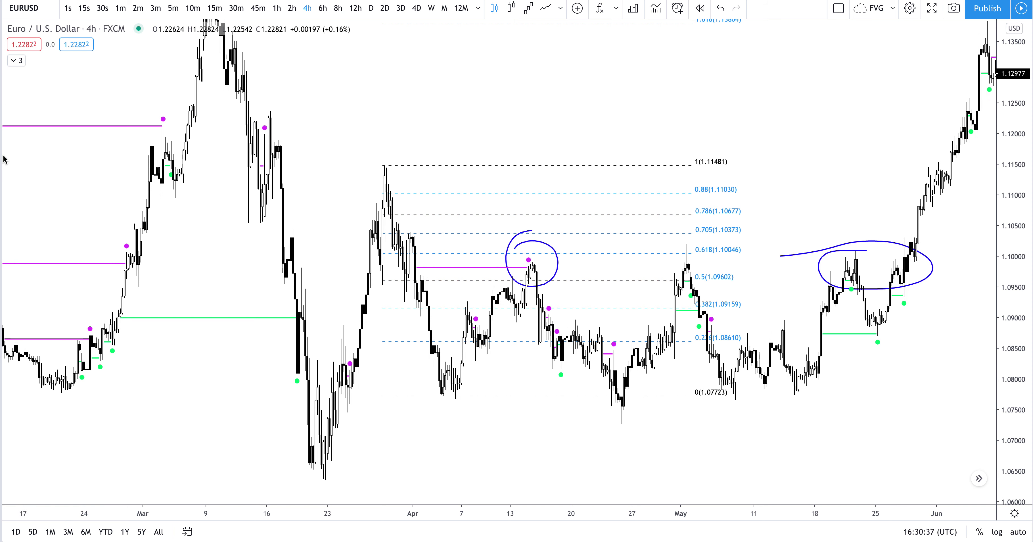
click(529, 266)
drag(529, 161, 529, 228)
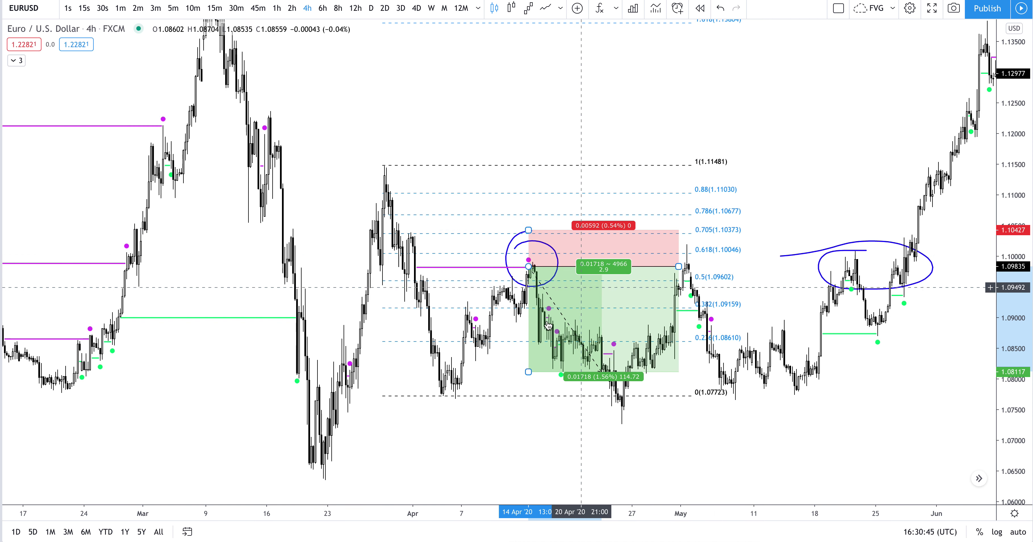
drag(530, 371, 531, 377)
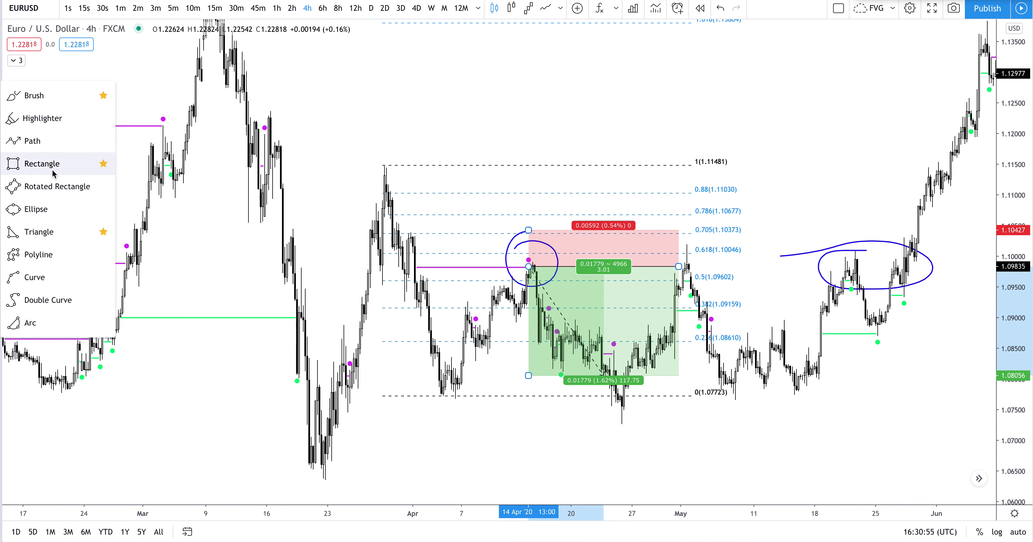
Mark the area between 1.08038 and 1.07742 from 6 to 27 April 2020 with a rectangle, and delete that rectangle
click(40, 163)
drag(453, 376, 636, 394)
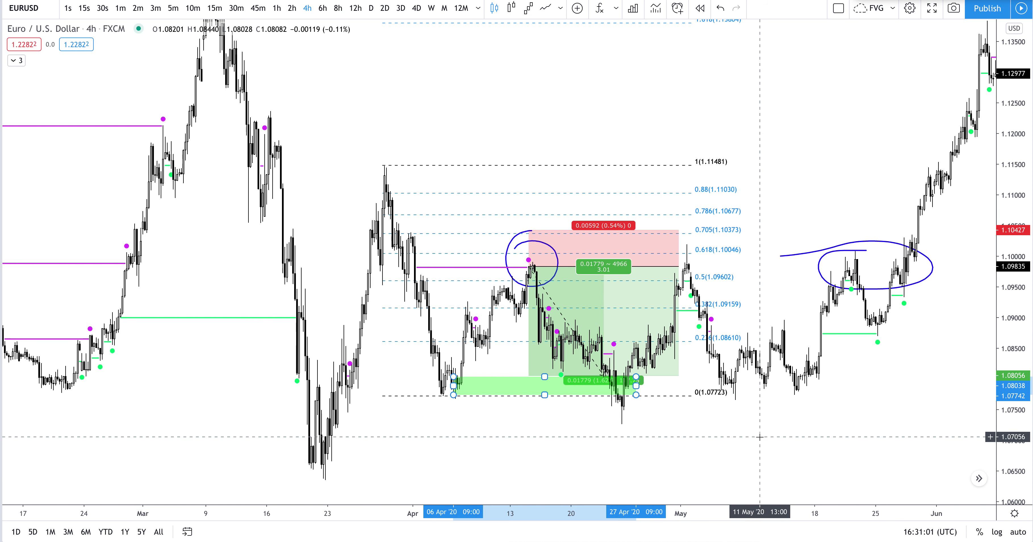
key(Delete)
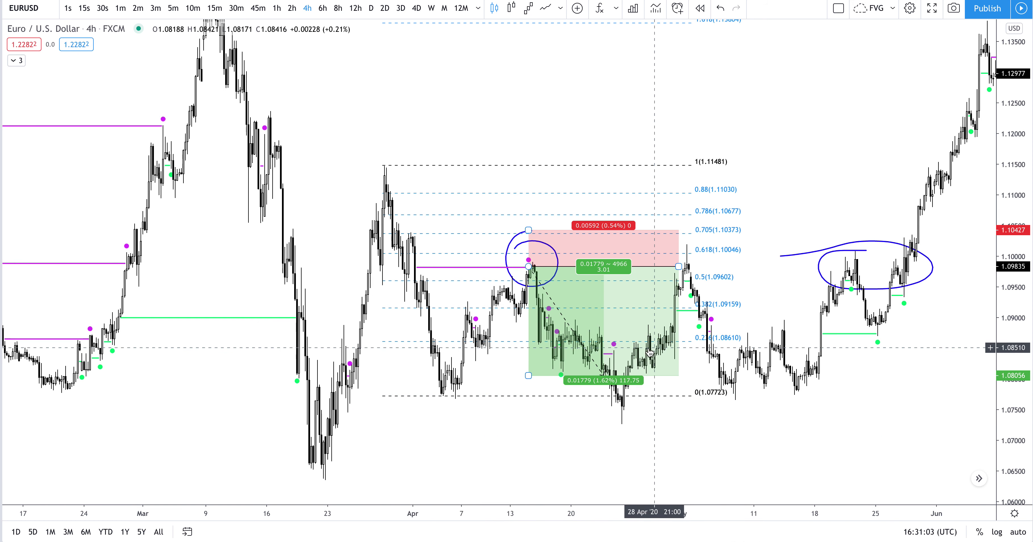
Clear the Fib Retracement, the short position and the freehand circles from the chart
scroll(694, 421, down, 5)
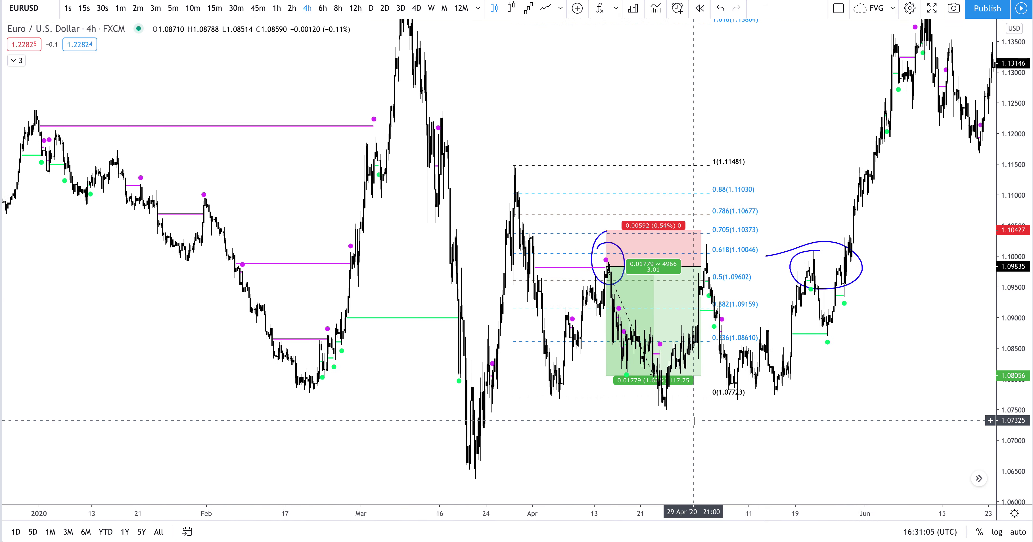
scroll(874, 391, up, 5)
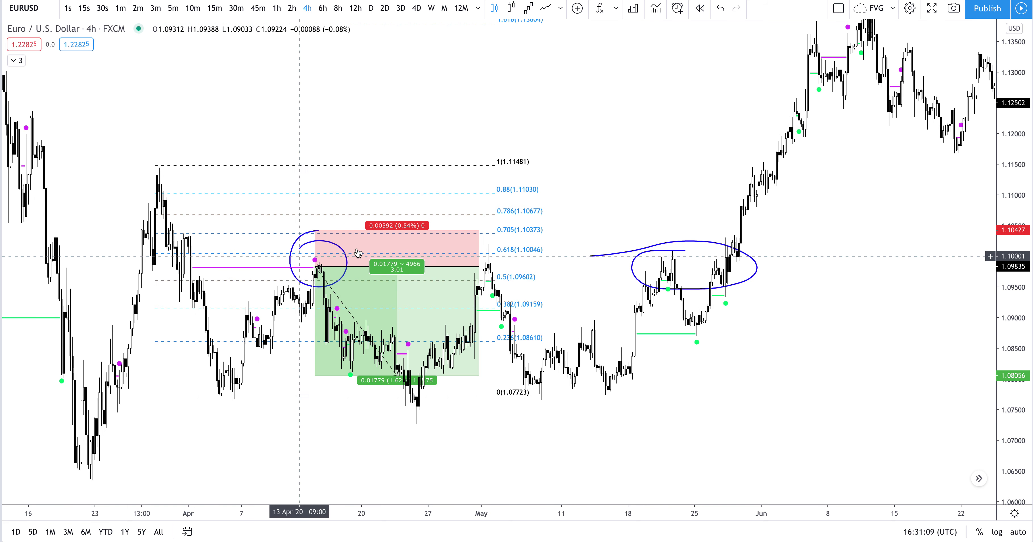
click(417, 268)
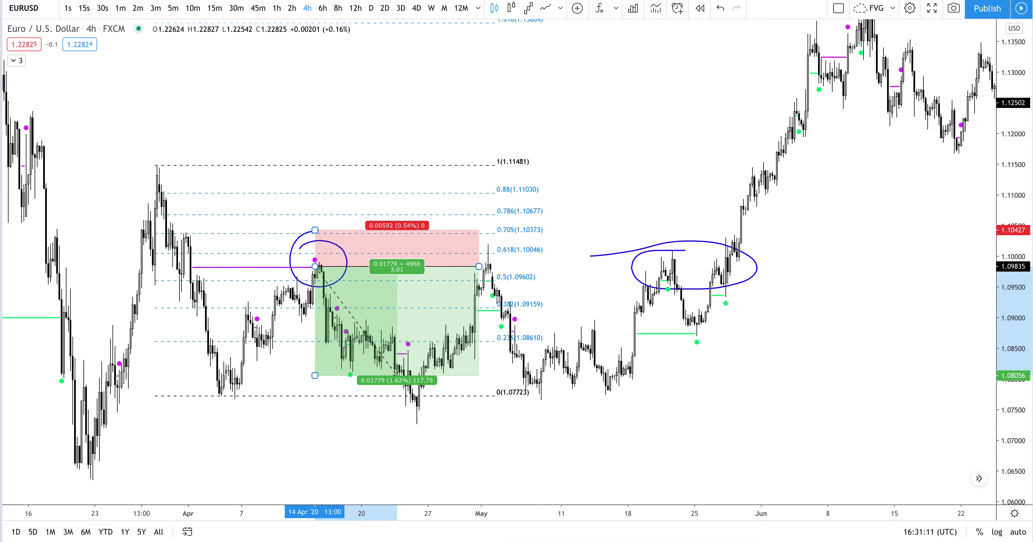
key(ctrl+alt+h)
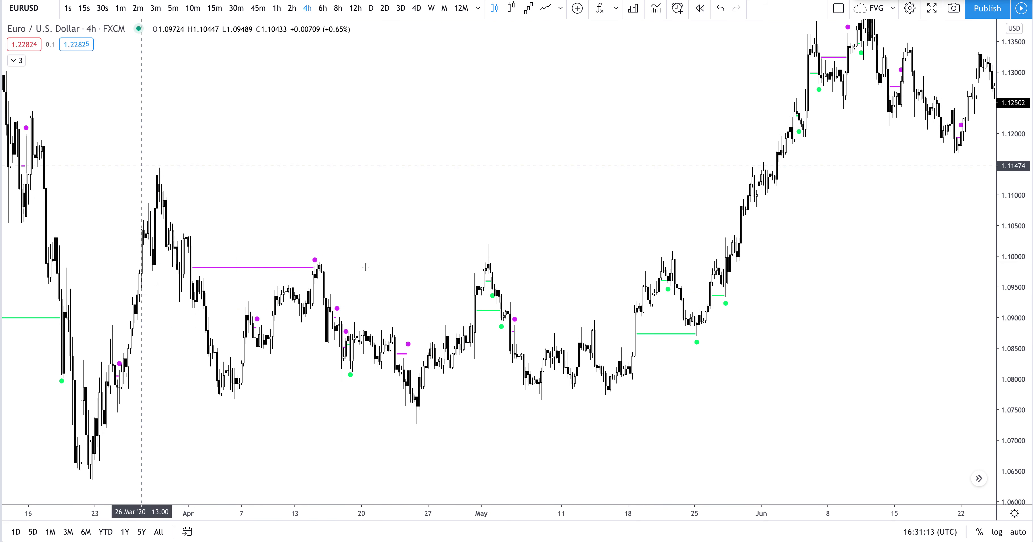
Draw a rectangle from 27 March to 11 June 2020 between 1.09974 and 1.07297, styled with the consolidation drawing template
mouse_move(156, 267)
mouse_down()
mouse_move(522, 343)
mouse_move(829, 427)
mouse_move(879, 422)
mouse_up()
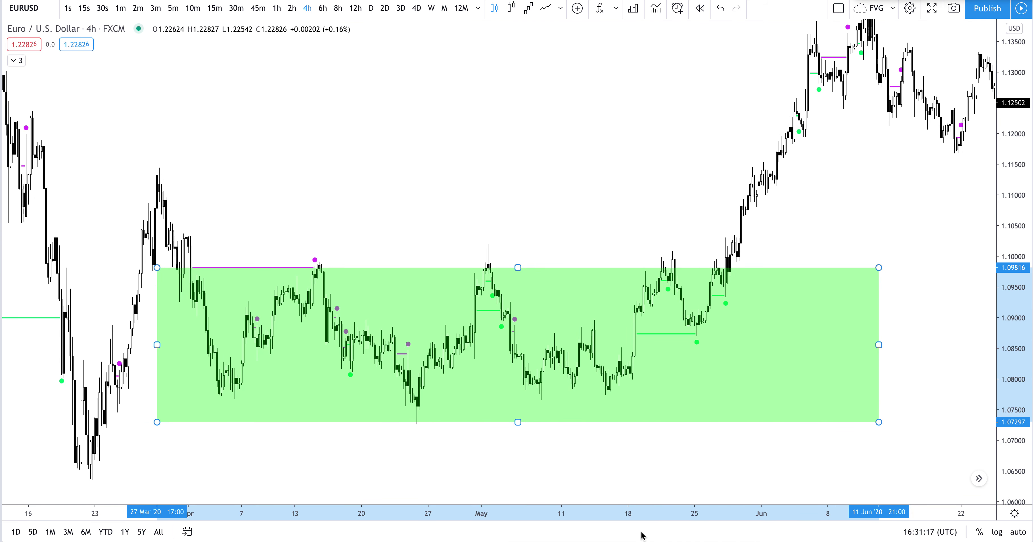
click(530, 540)
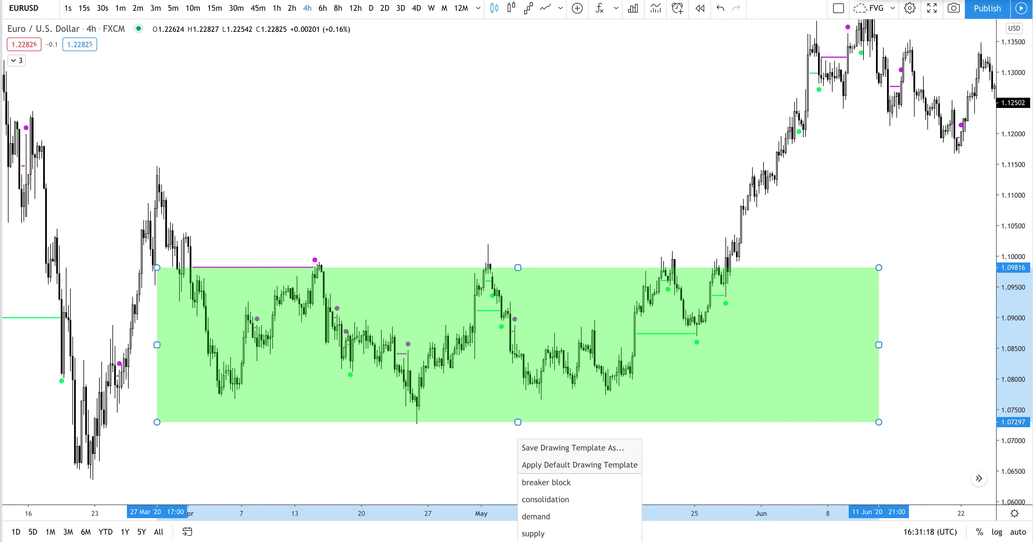
click(576, 494)
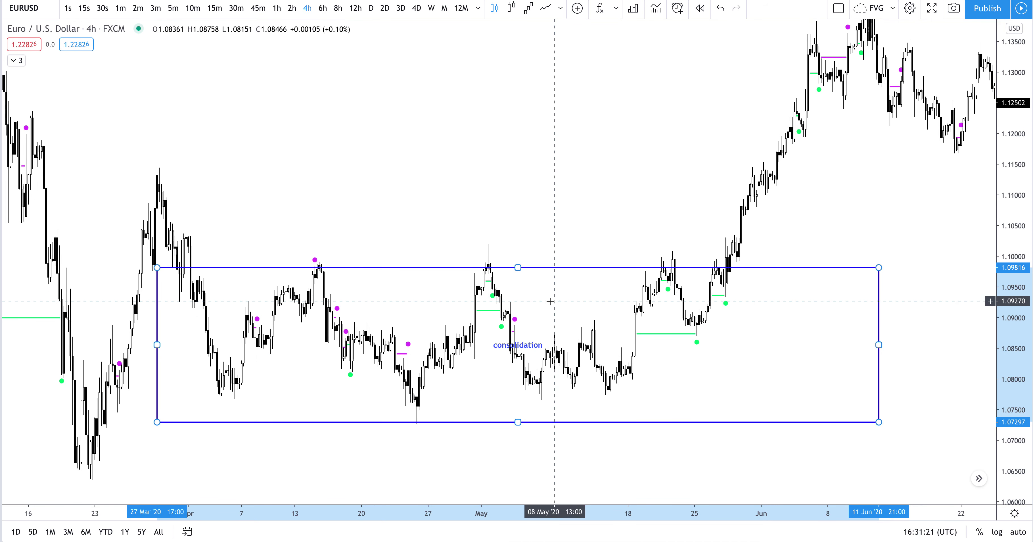
drag(518, 268, 518, 257)
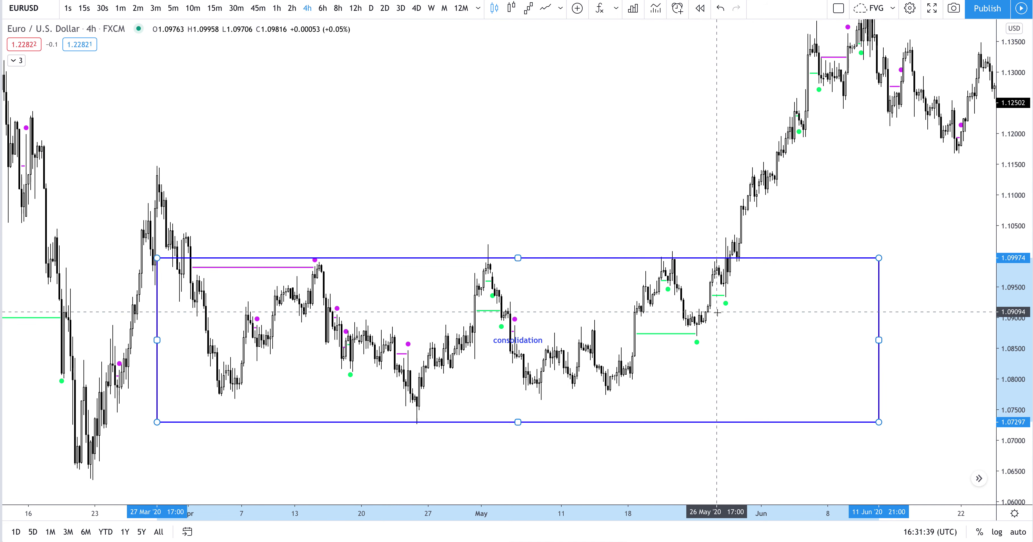
Place a long position at 25 May 2020 with entry 1.08899 and stop 1.08631, and extend its target to the June high area at 1.13373
click(701, 324)
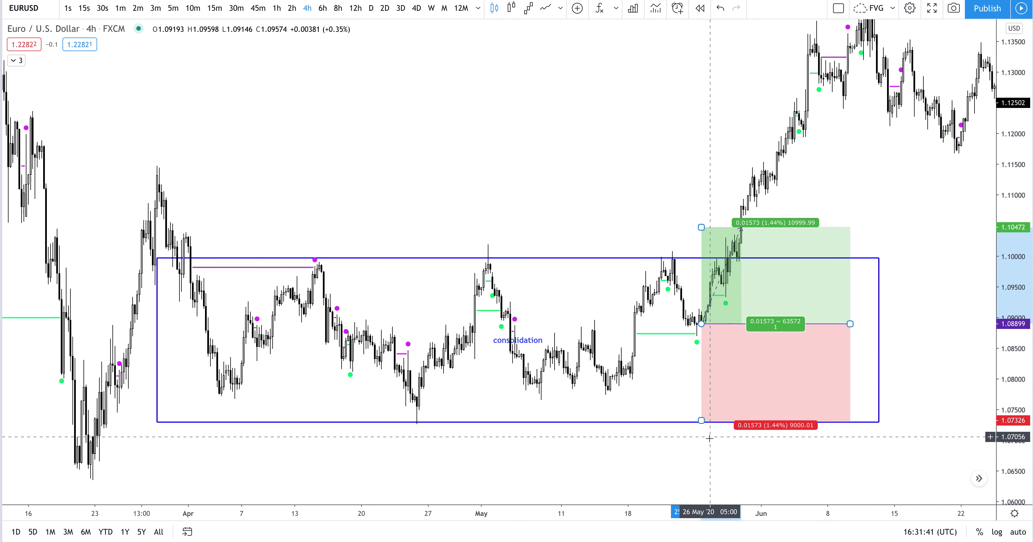
drag(704, 419, 723, 341)
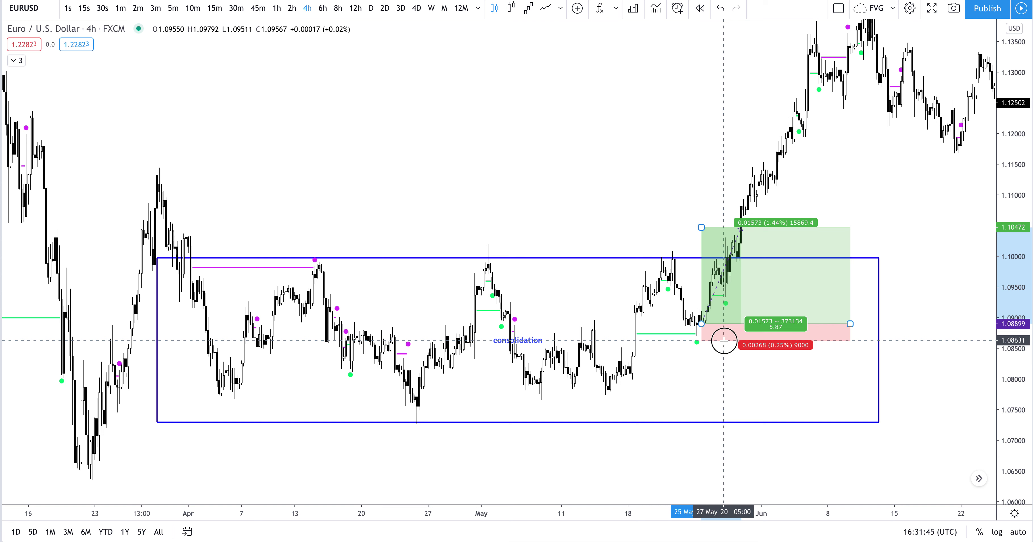
drag(701, 229, 692, 178)
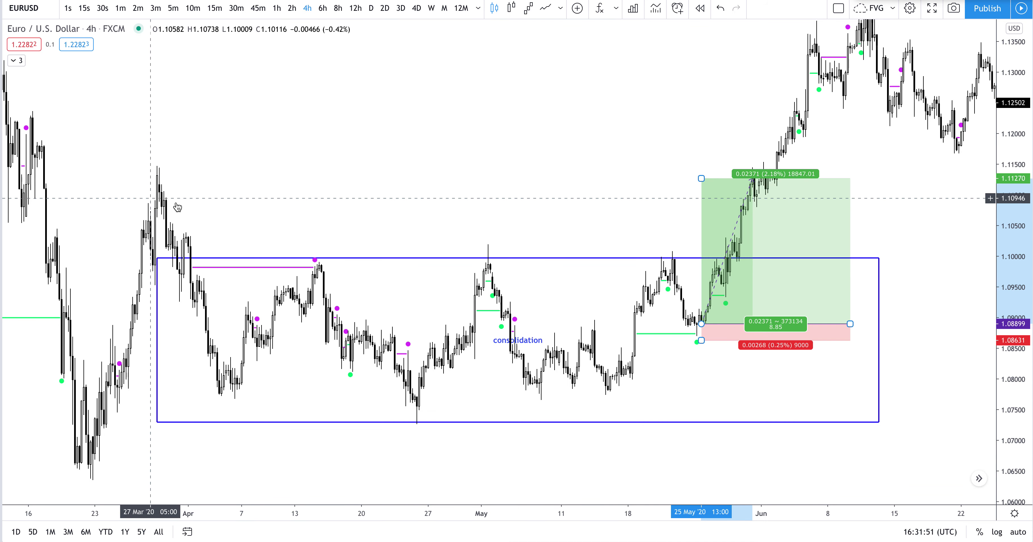
mouse_move(703, 180)
mouse_down()
mouse_move(702, 167)
mouse_move(701, 199)
mouse_move(701, 155)
mouse_move(701, 189)
mouse_up()
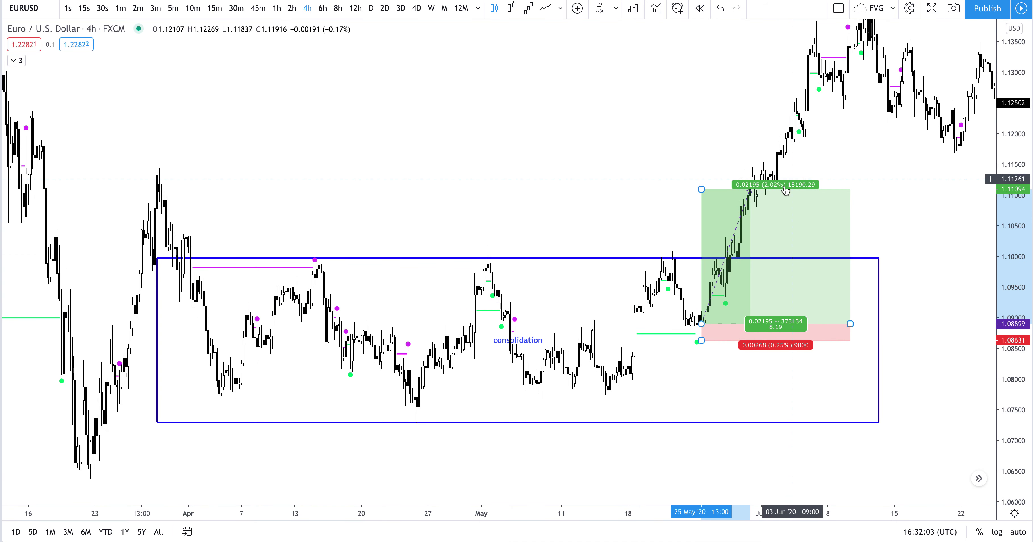
drag(903, 192, 817, 289)
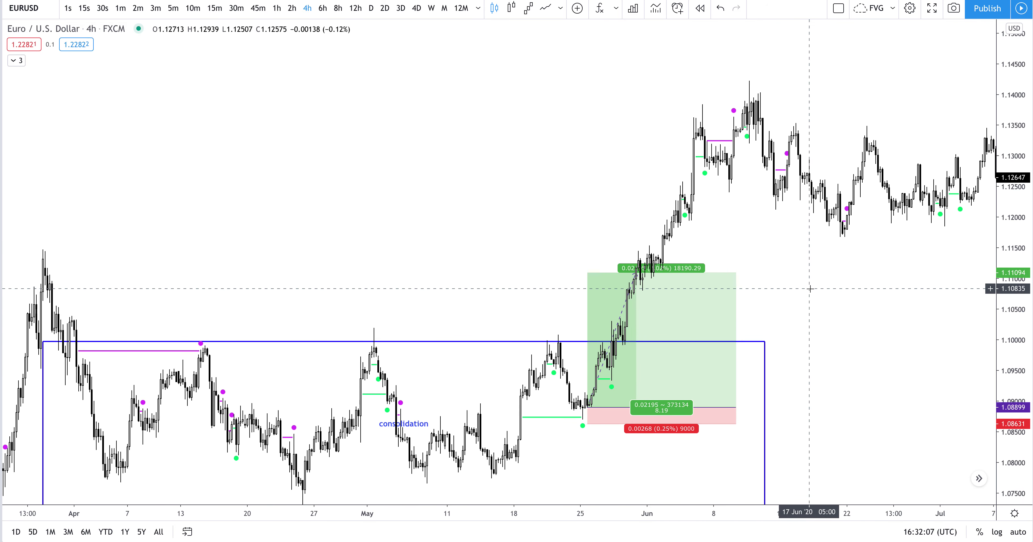
drag(586, 273, 580, 133)
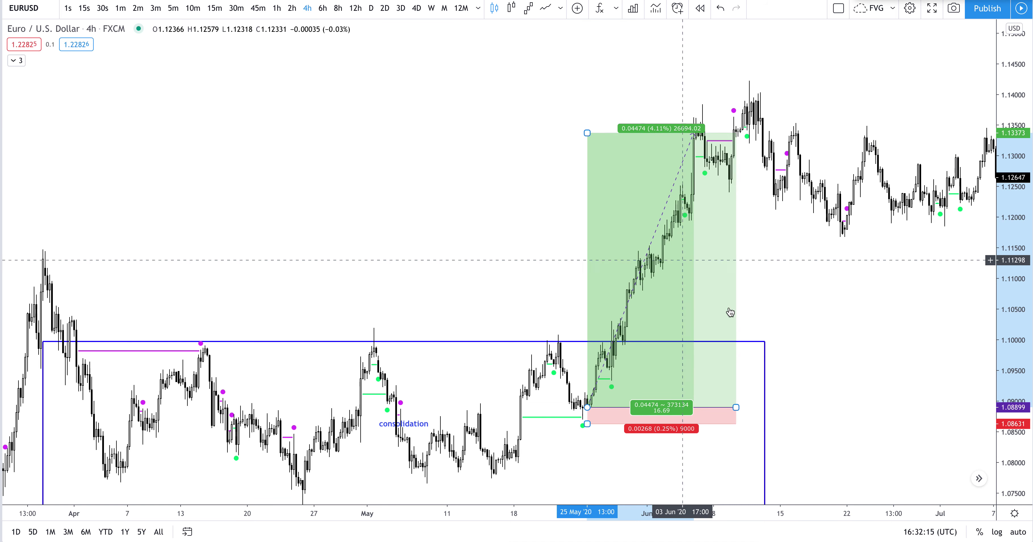
Delete the long position and the consolidation rectangle from the chart
key(Delete)
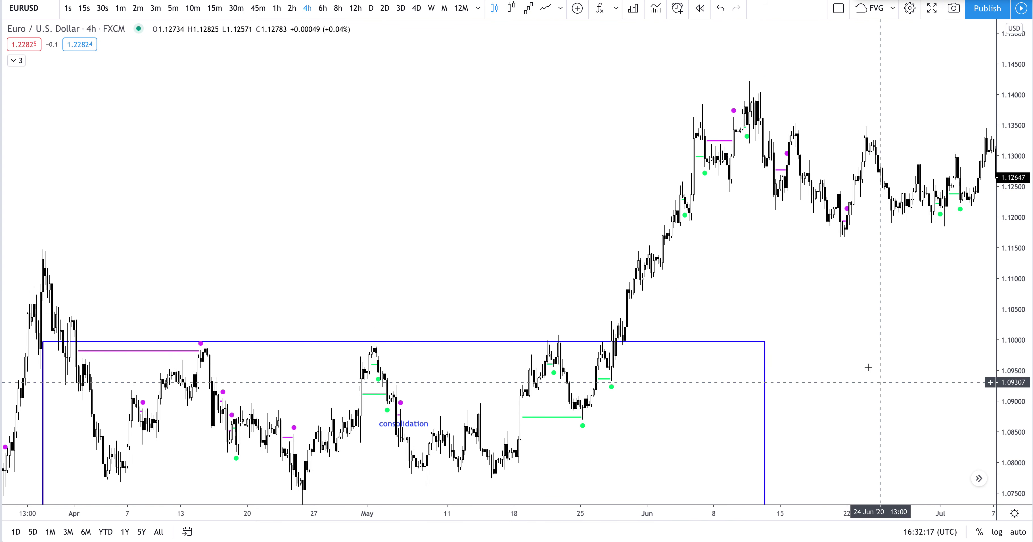
click(718, 341)
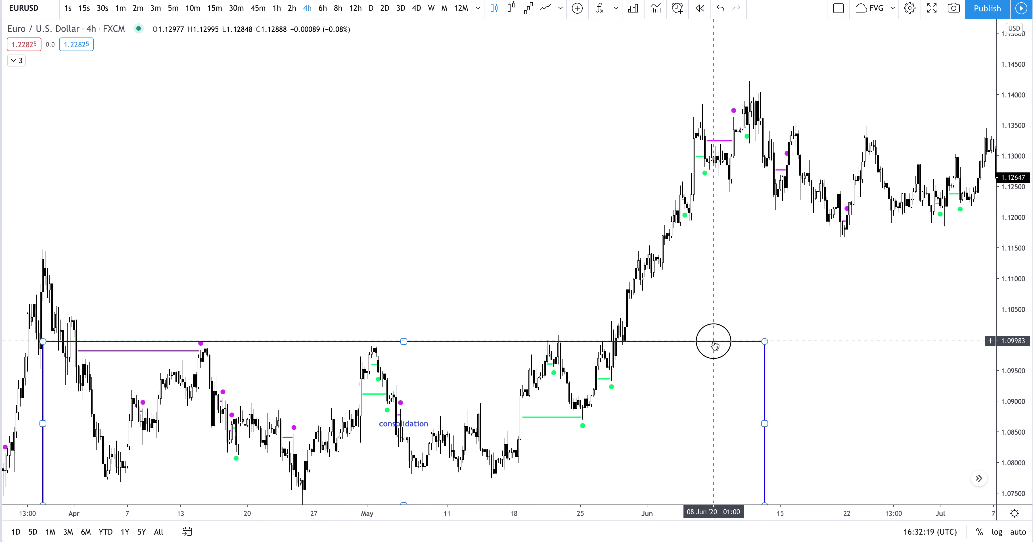
key(Delete)
Draw Horizontal Rays from the open gap lines at 1.24901, 1.20150 and 1.19593, undoing the rays placed at 1.22539 and 1.20575
click(1019, 535)
scroll(276, 280, down, 10)
click(5, 55)
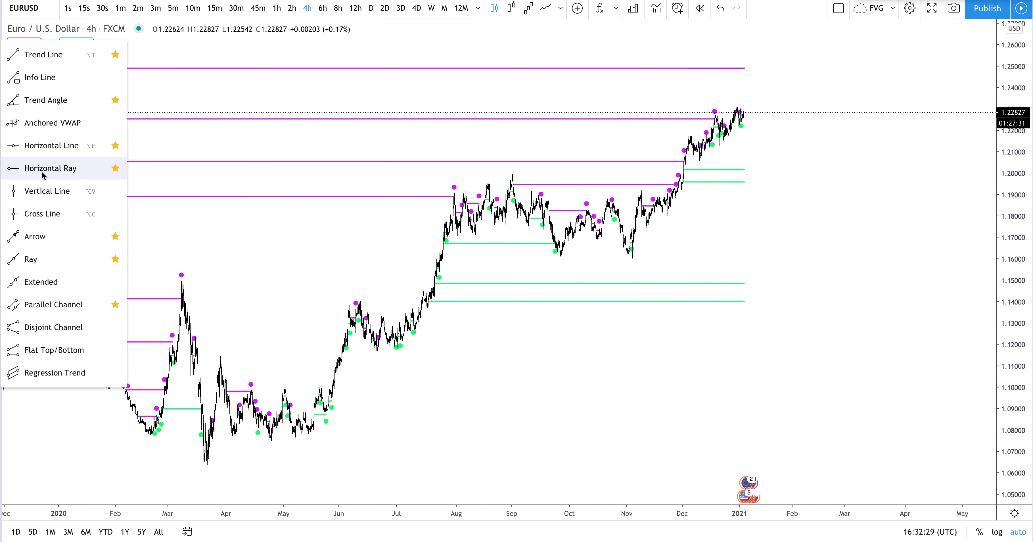
click(56, 169)
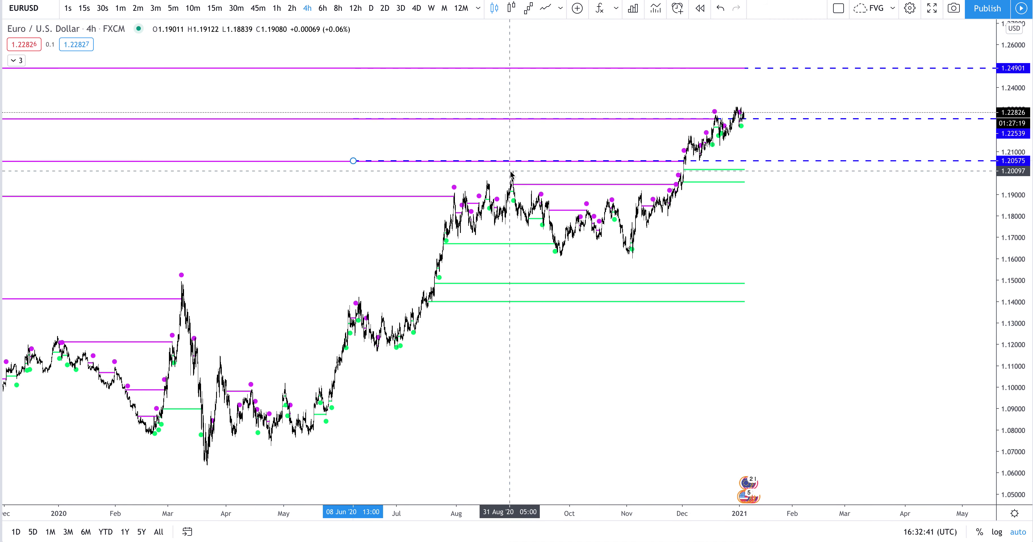
key(ctrl+z)
key(ctrl+z)
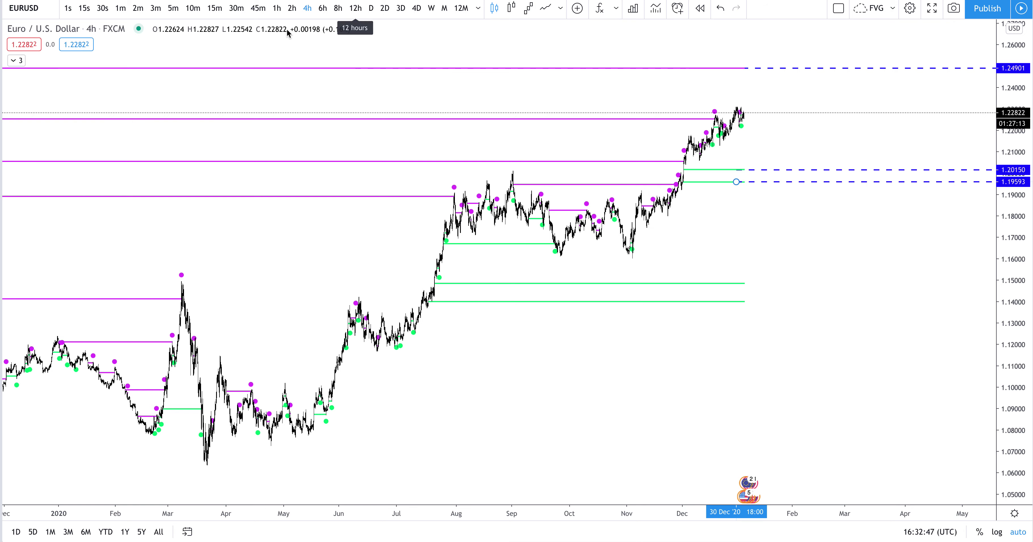
Switch the chart to the 15-minute timeframe and hide the Fair Value Gaps indicator, leaving the indicator list collapsed
click(210, 14)
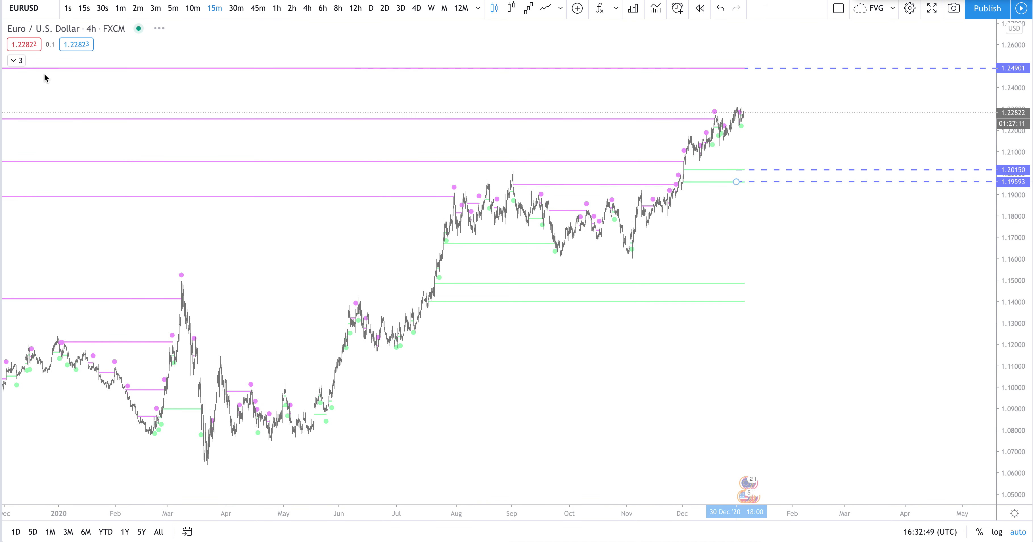
click(16, 60)
click(220, 61)
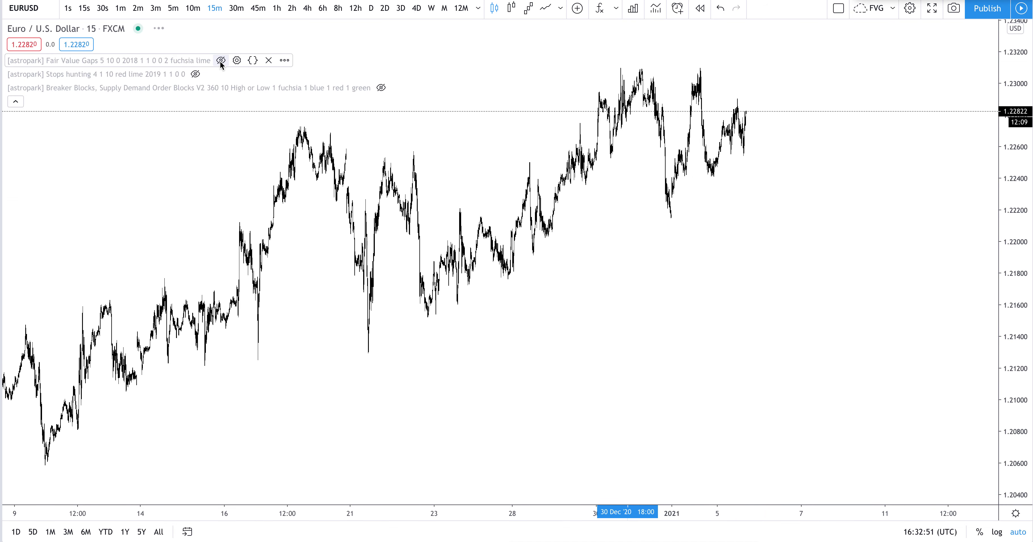
click(16, 101)
scroll(684, 113, down, 2)
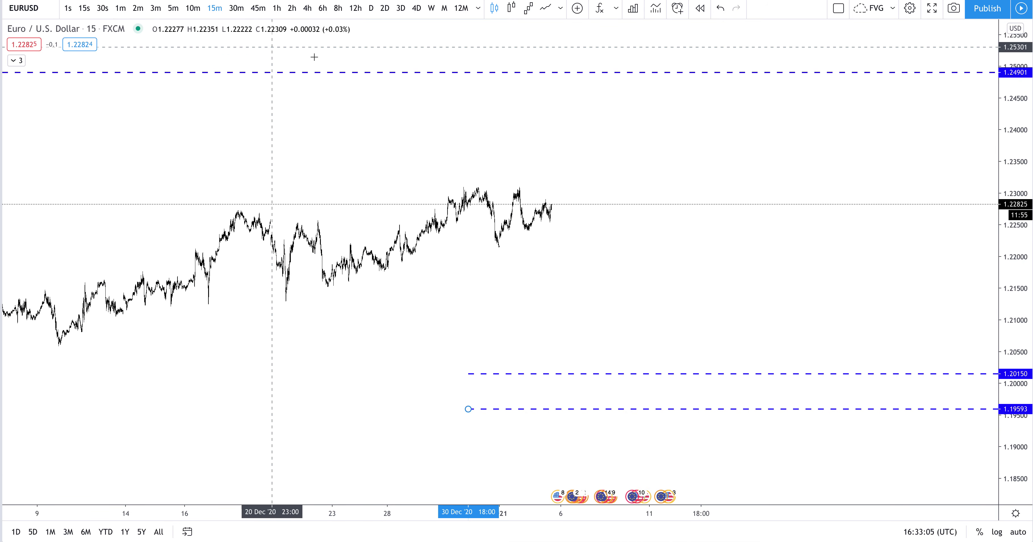
Show the hidden Fair Value Gaps indicator on the 15-minute EURUSD chart and open its settings
click(16, 60)
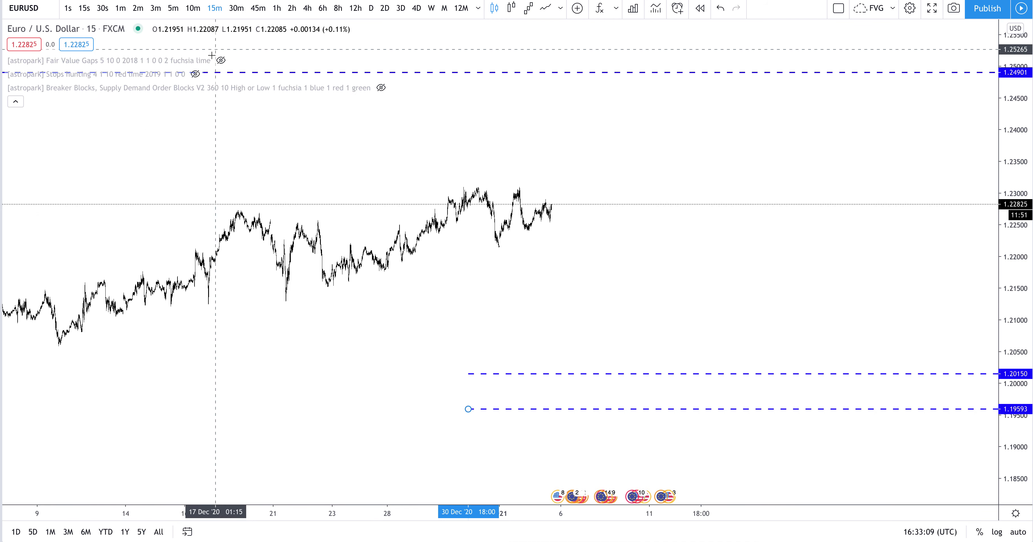
click(221, 60)
click(237, 60)
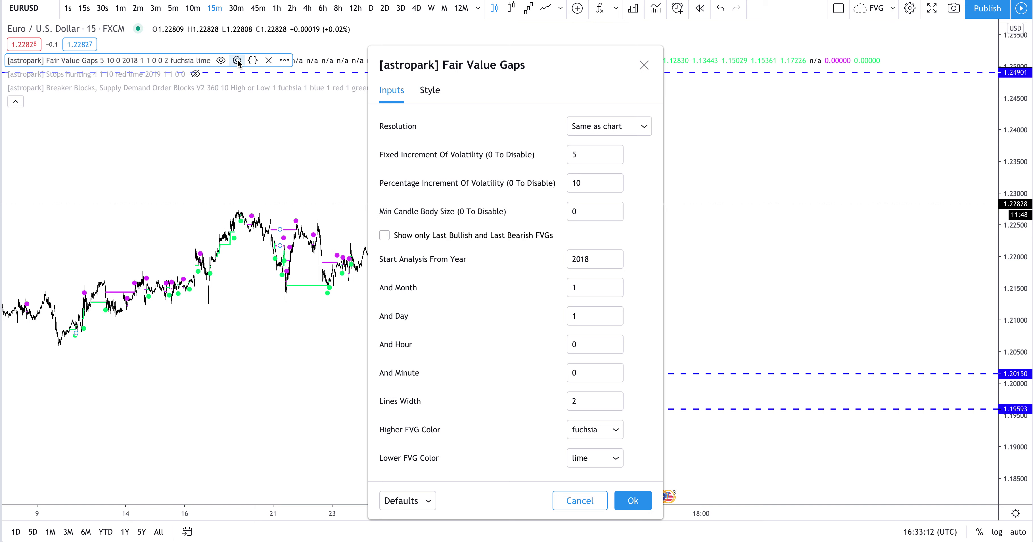
Close the indicator settings, switch the chart to the 1-hour timeframe and return it to 15 minutes
click(260, 12)
click(276, 8)
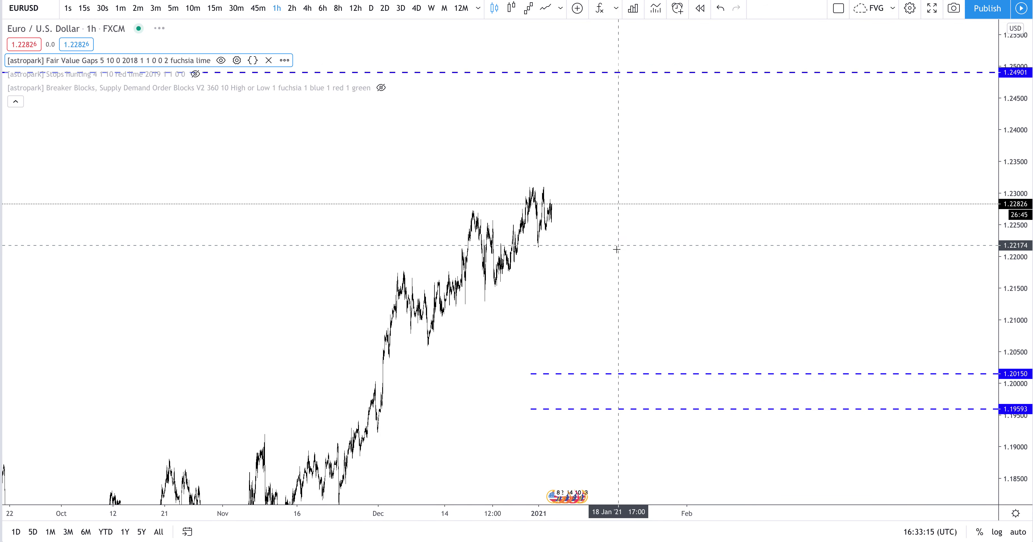
click(214, 9)
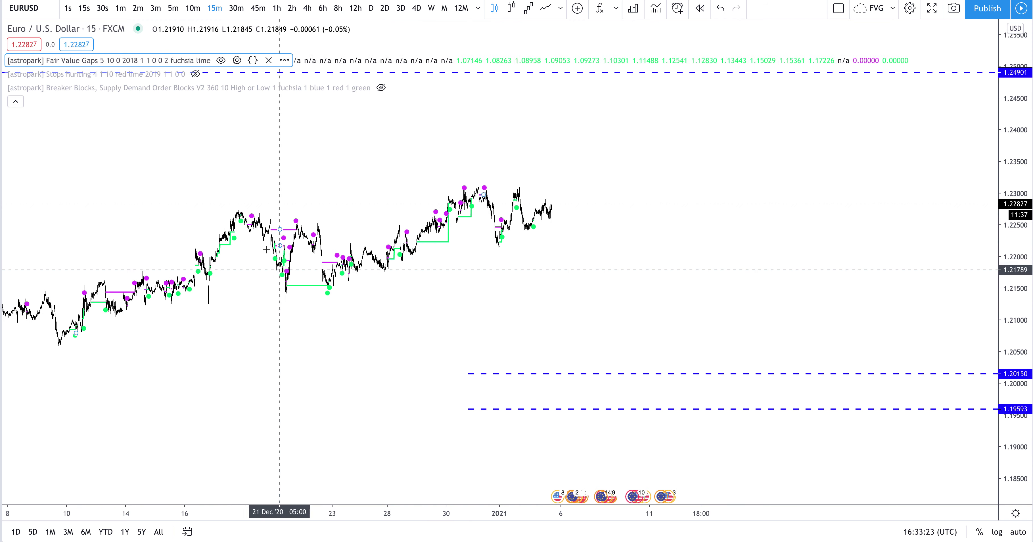
Set the Fair Value Gaps indicator's resolution to 6 hours and collapse the indicator list
click(237, 61)
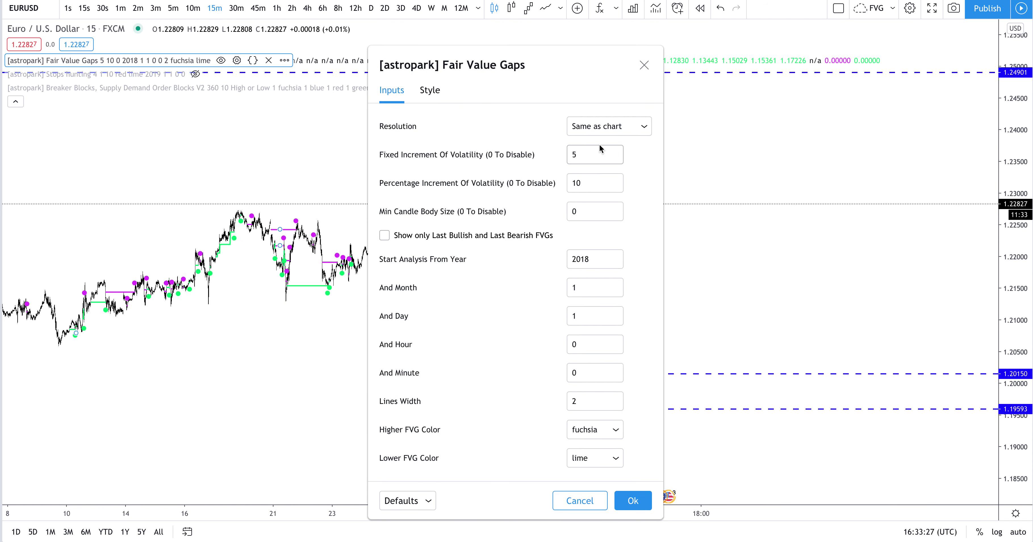
click(609, 129)
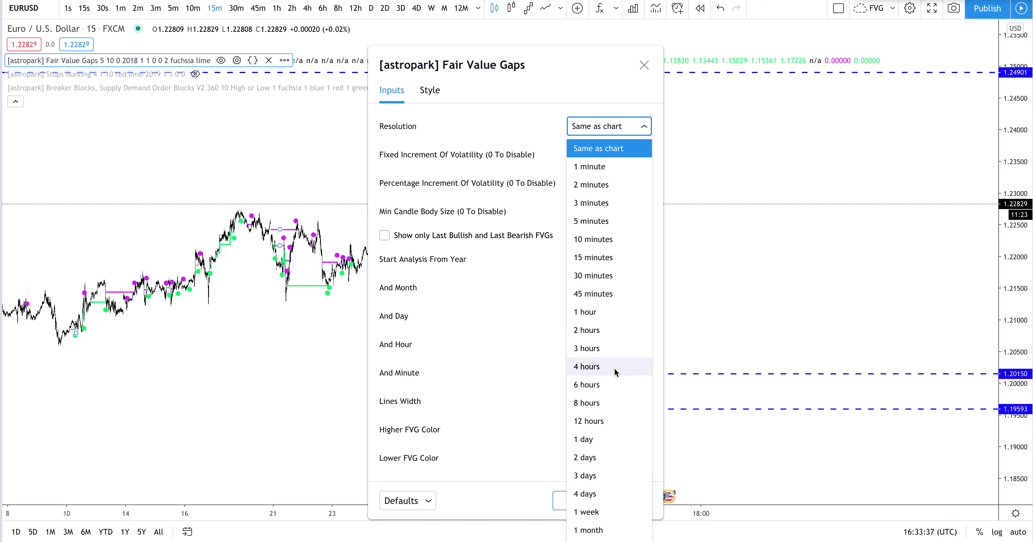
click(597, 386)
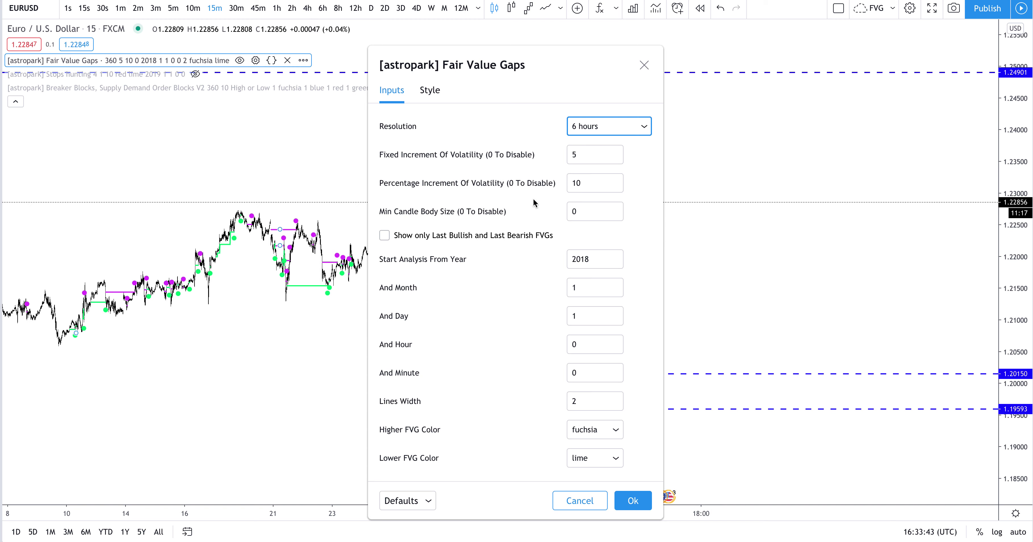
click(720, 306)
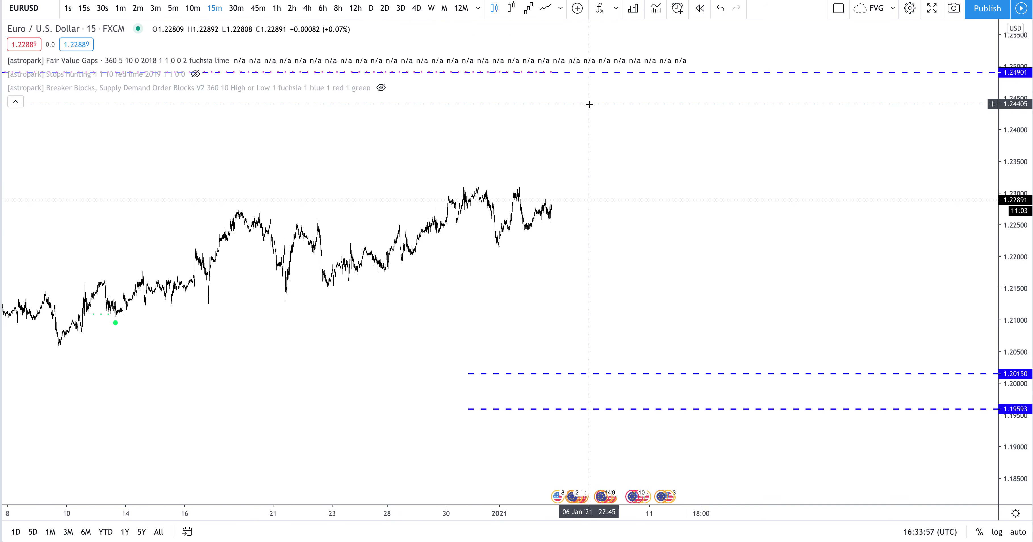
mouse_move(147, 94)
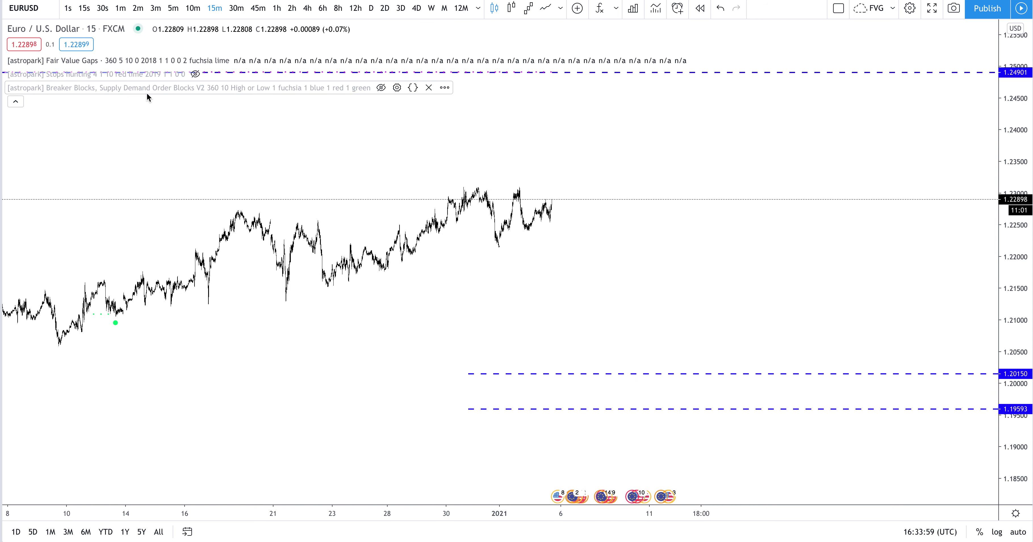
click(15, 102)
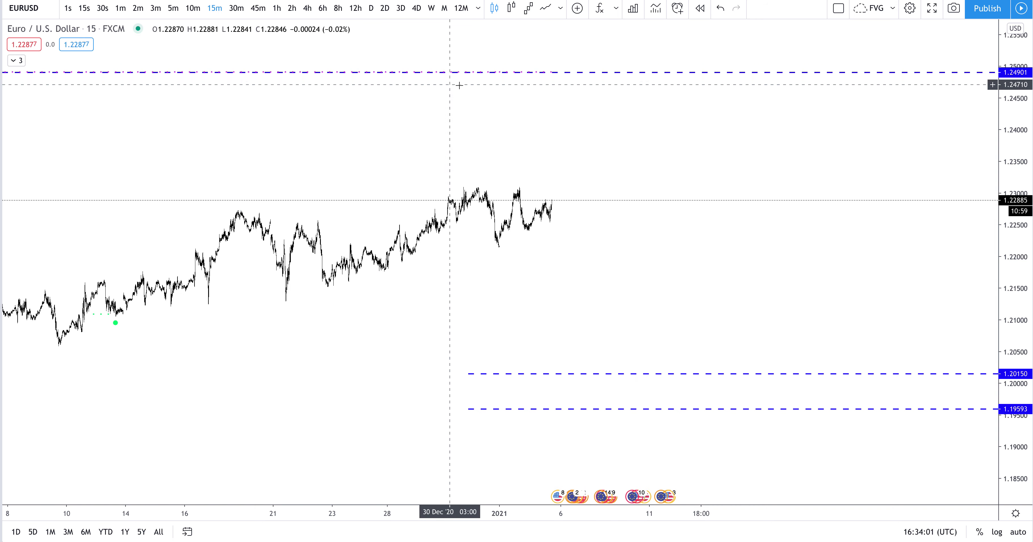
Turn on automatic price scaling and place a Horizontal Ray on the dotted green gap line at 1.14009, starting 30 December 2020
scroll(601, 273, down, 2)
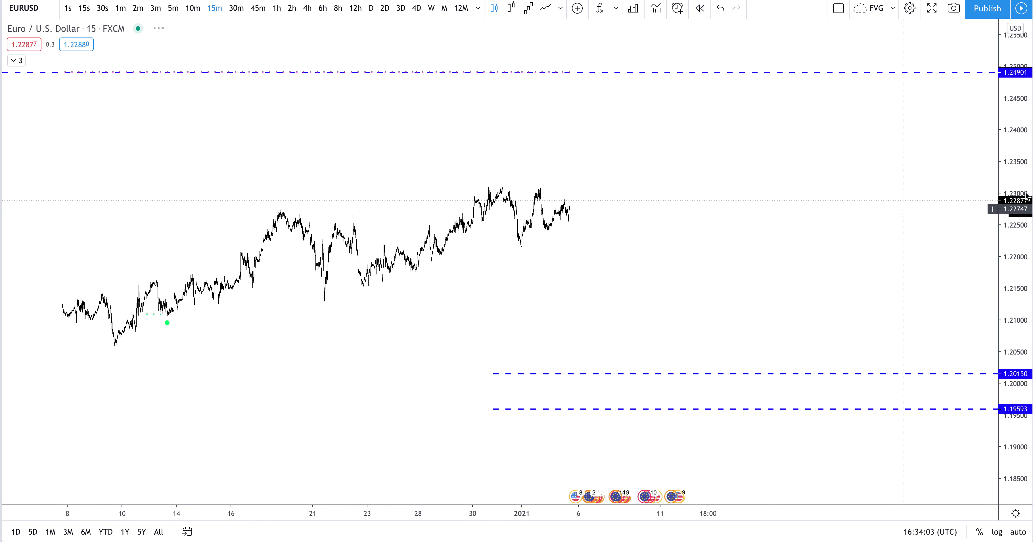
drag(1015, 97, 1015, 132)
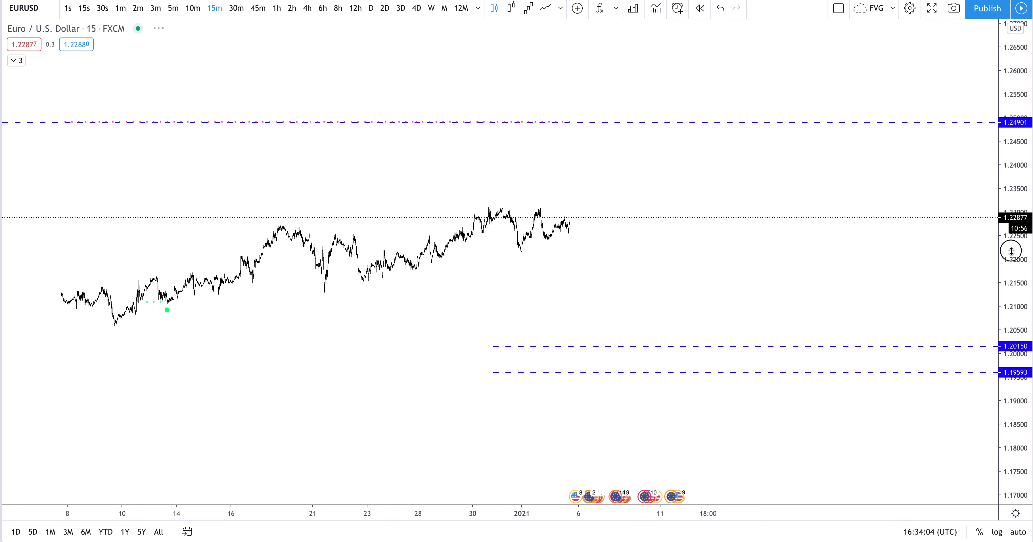
click(1018, 531)
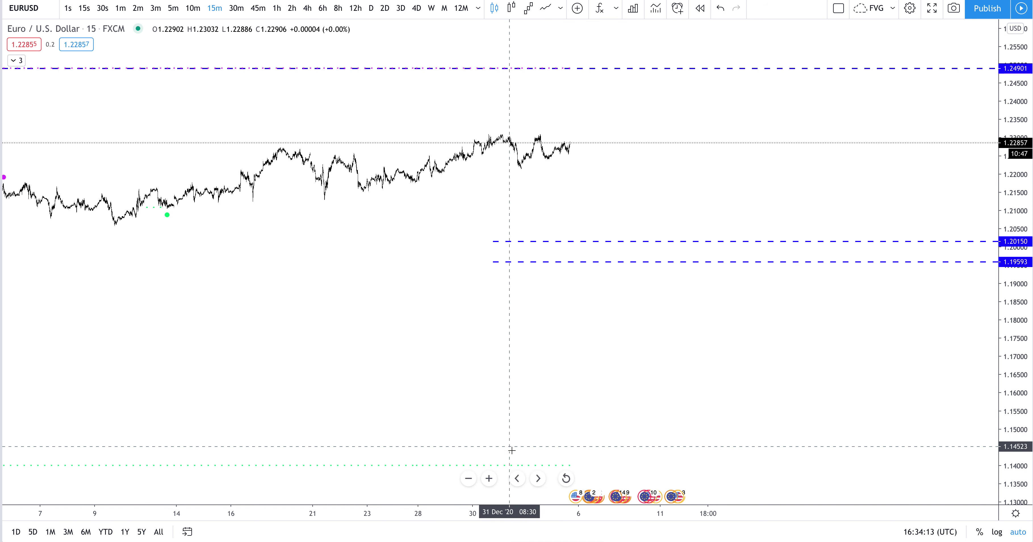
click(493, 465)
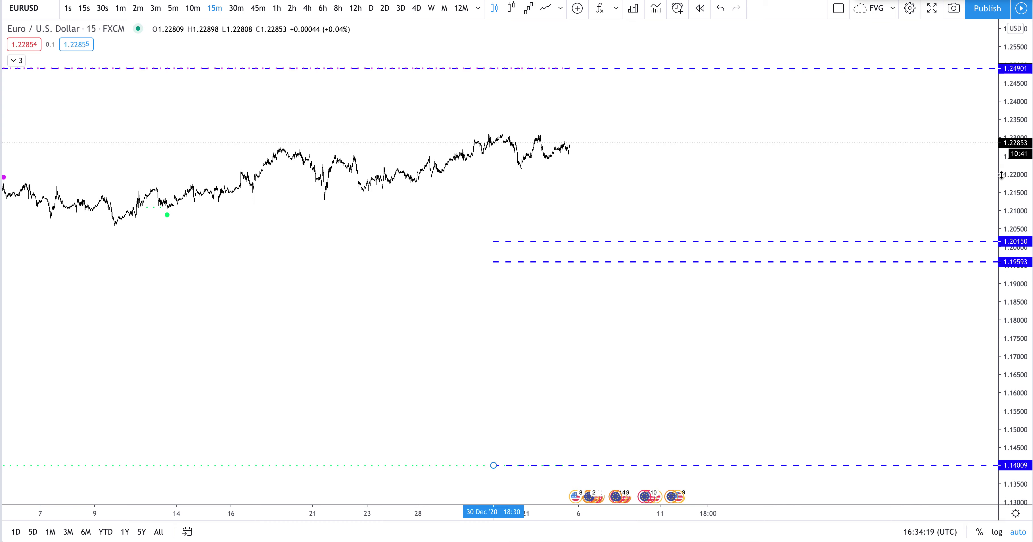
Examine the 6-hour gap lines and their fill markers across the October to December 2020 price history
drag(1018, 150, 1018, 225)
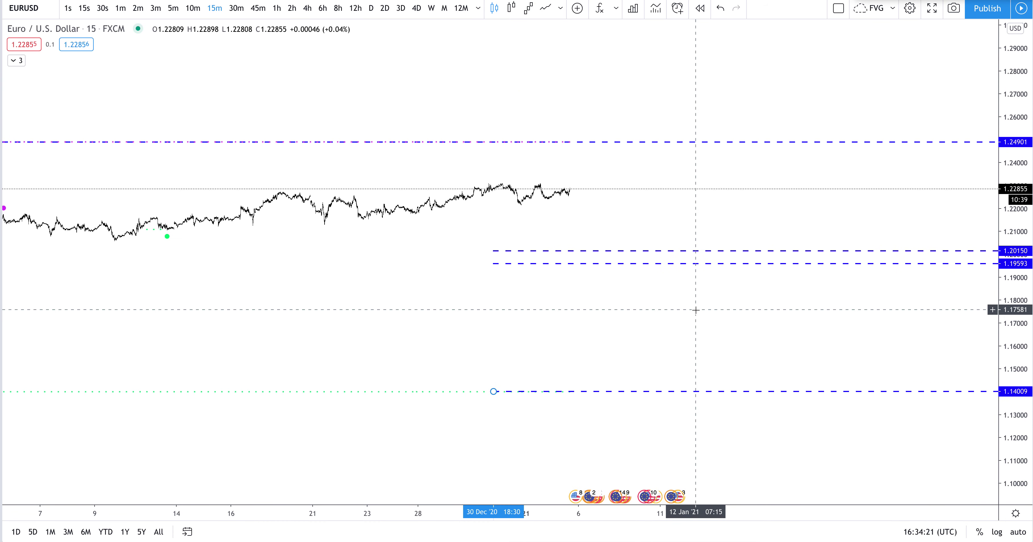
scroll(540, 307, left, 5)
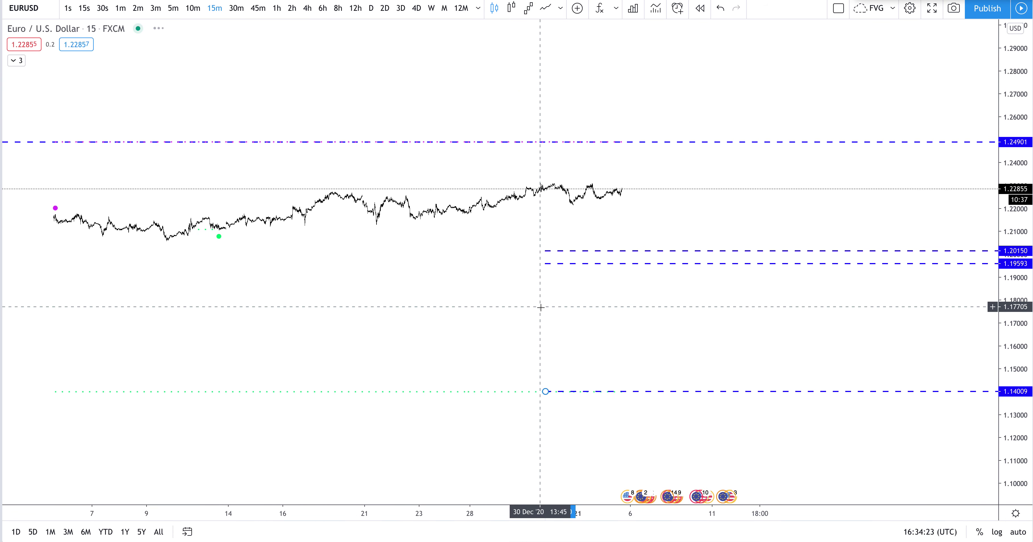
scroll(349, 278, left, 20)
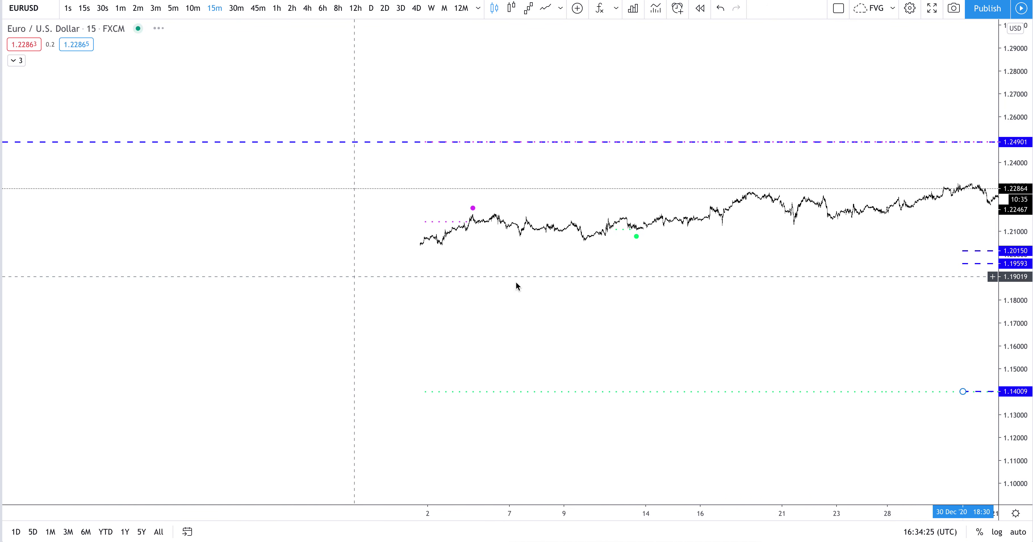
drag(1024, 487, 1007, 314)
drag(726, 298, 888, 268)
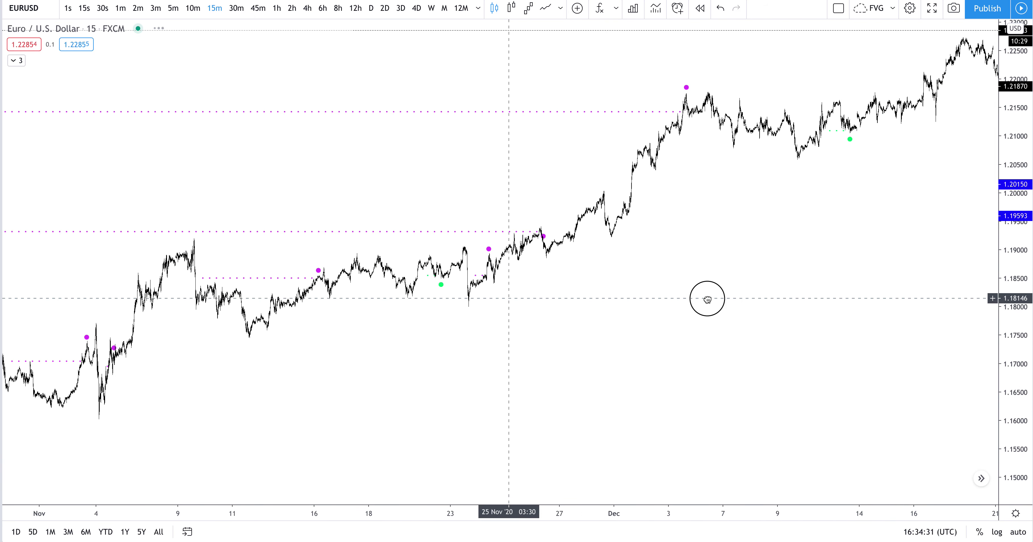
scroll(714, 328, left, 14)
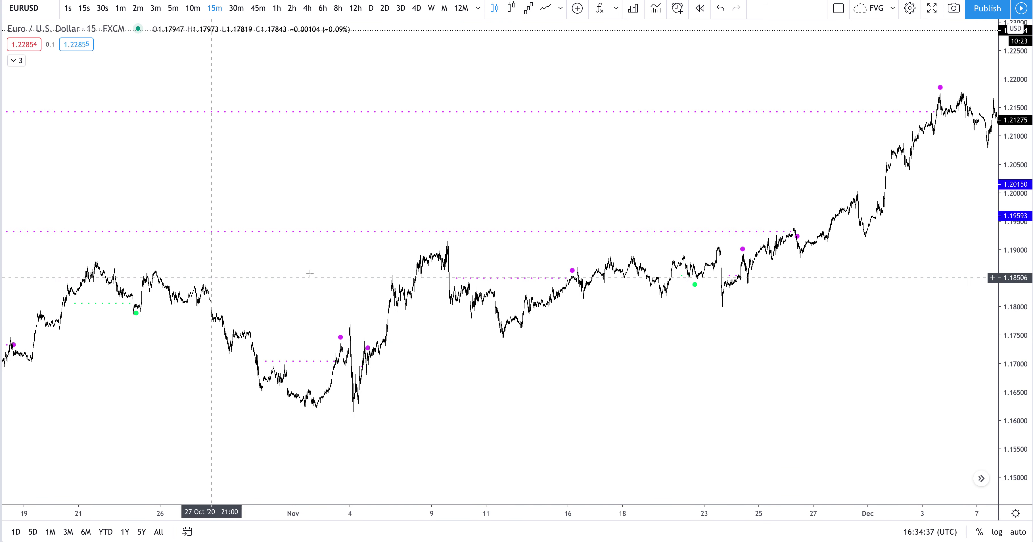
scroll(321, 281, right, 2)
scroll(234, 243, left, 5)
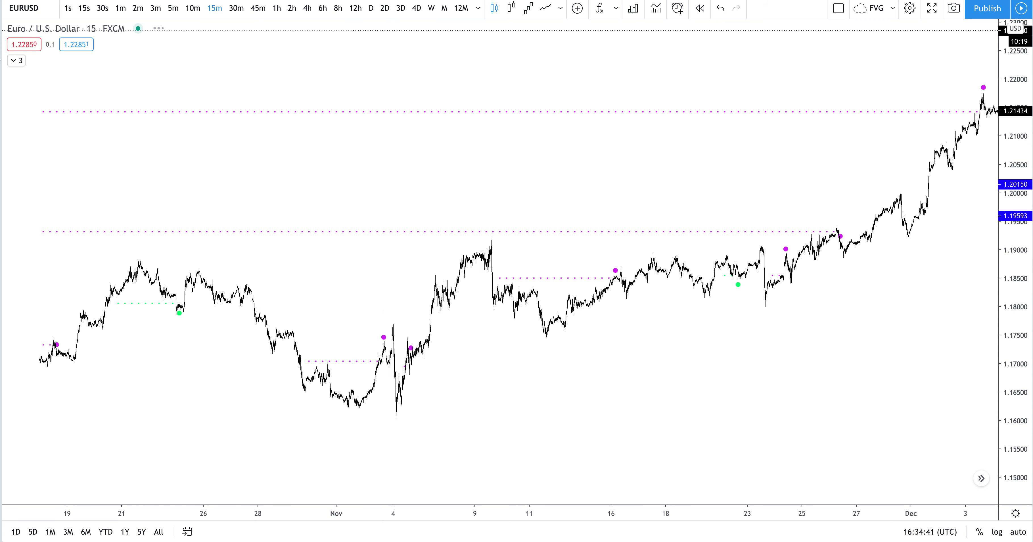
Circle the green marker near 23 October with the Brush, then circle the fuchsia marker near 3 November and undo those latter circles
click(5, 55)
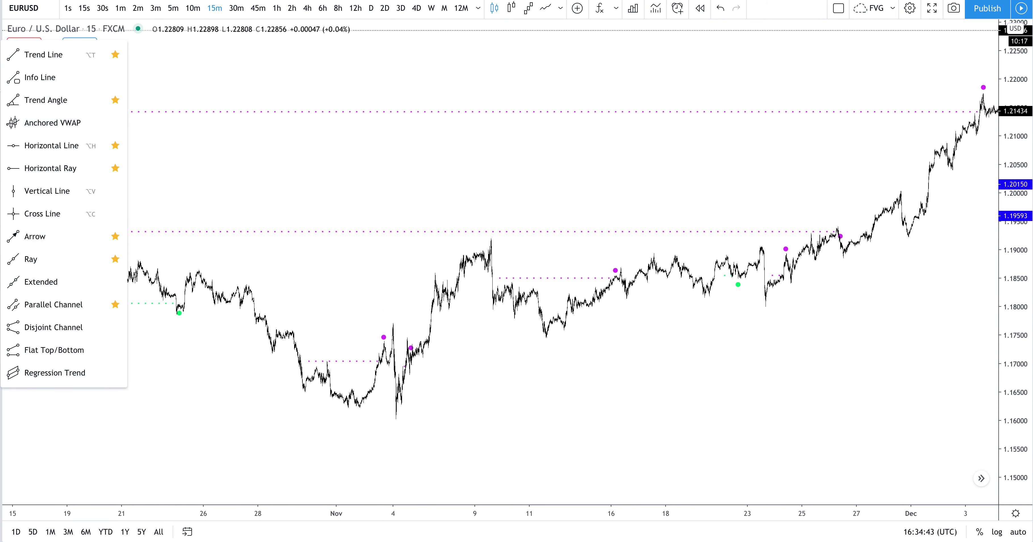
click(4, 94)
click(22, 100)
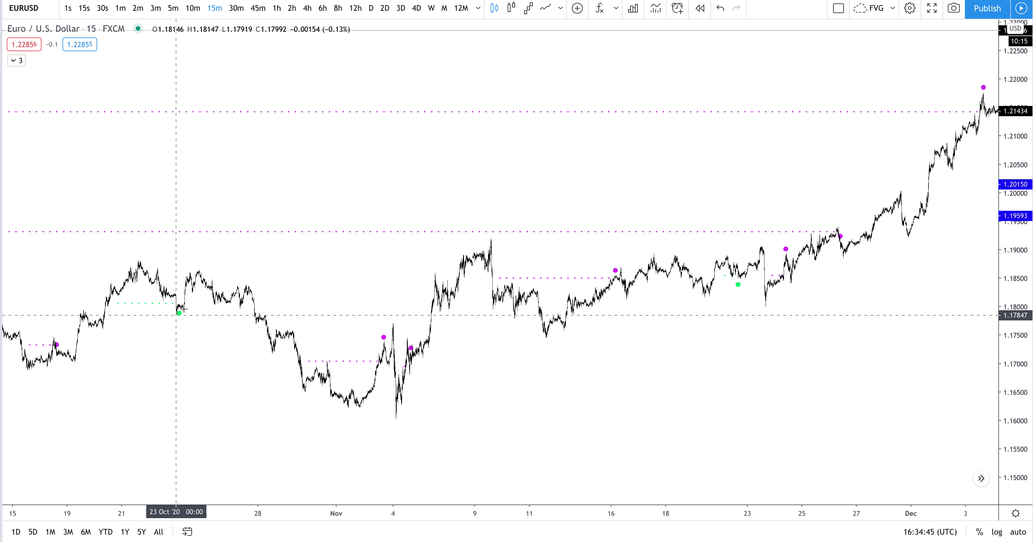
mouse_move(196, 301)
mouse_down()
mouse_move(161, 306)
mouse_move(196, 300)
mouse_move(187, 300)
mouse_up()
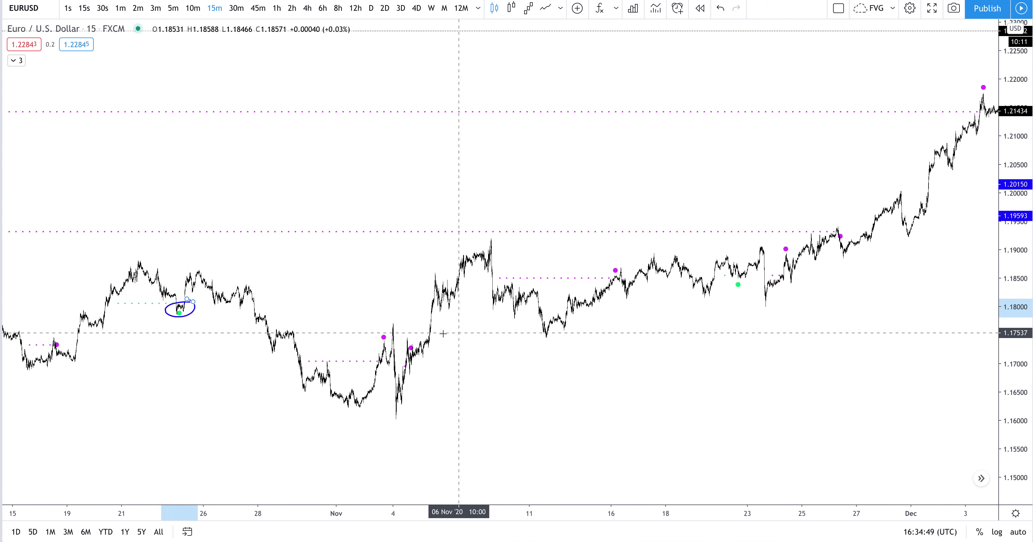
mouse_move(383, 337)
mouse_down()
mouse_move(388, 357)
mouse_move(373, 336)
mouse_move(393, 318)
mouse_move(398, 345)
mouse_move(391, 335)
mouse_move(382, 363)
mouse_move(391, 323)
mouse_up()
key(ctrl+z)
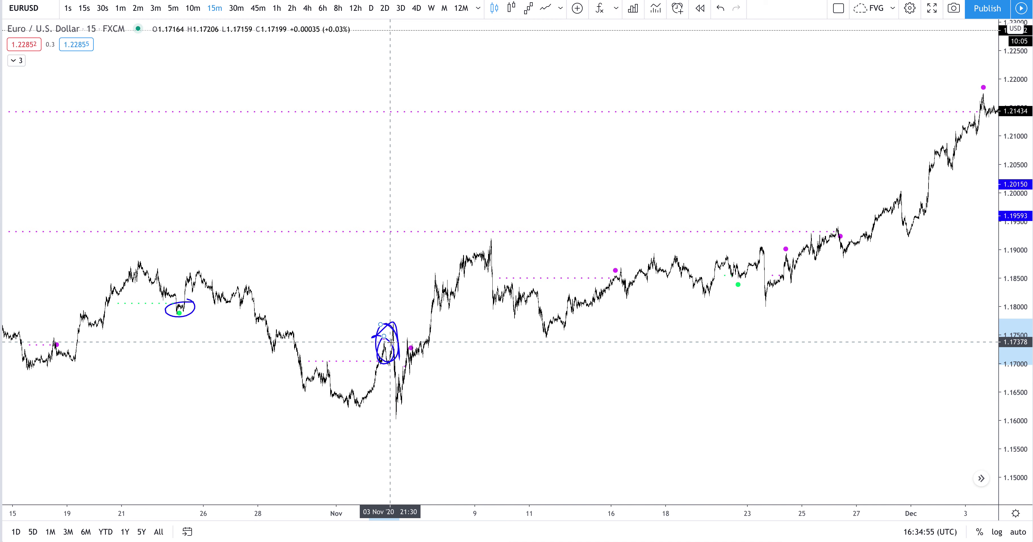
key(ctrl+z)
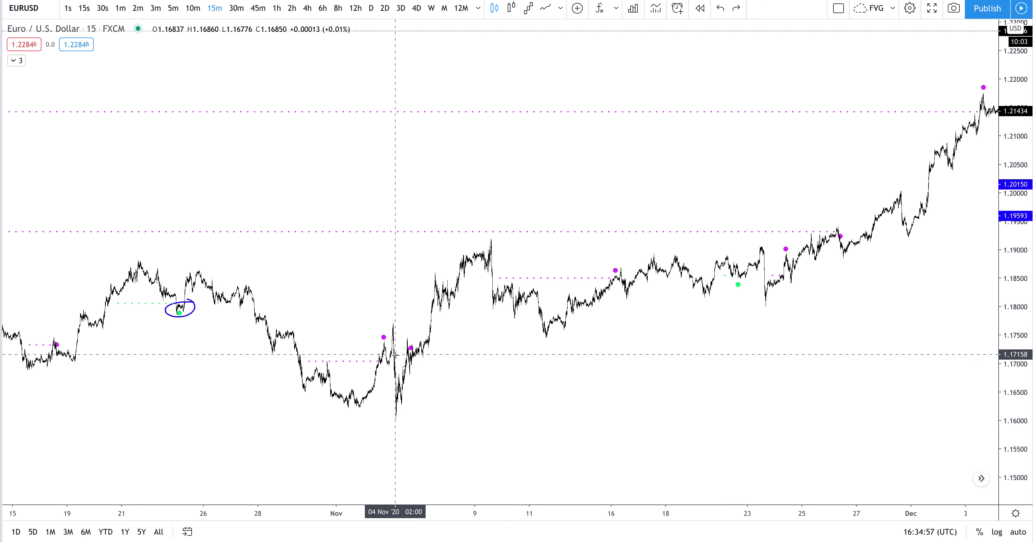
Sketch brush strokes at the 4, 16 and late November price reactions and remove all the brush marks
mouse_move(397, 421)
mouse_down()
mouse_move(415, 403)
mouse_move(399, 419)
mouse_up()
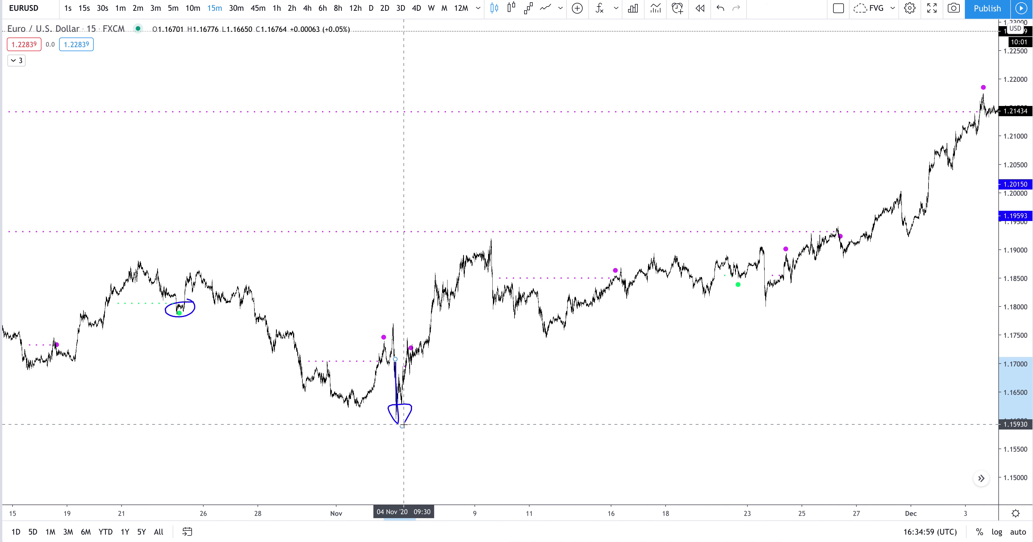
key(ctrl+z)
drag(621, 287, 626, 301)
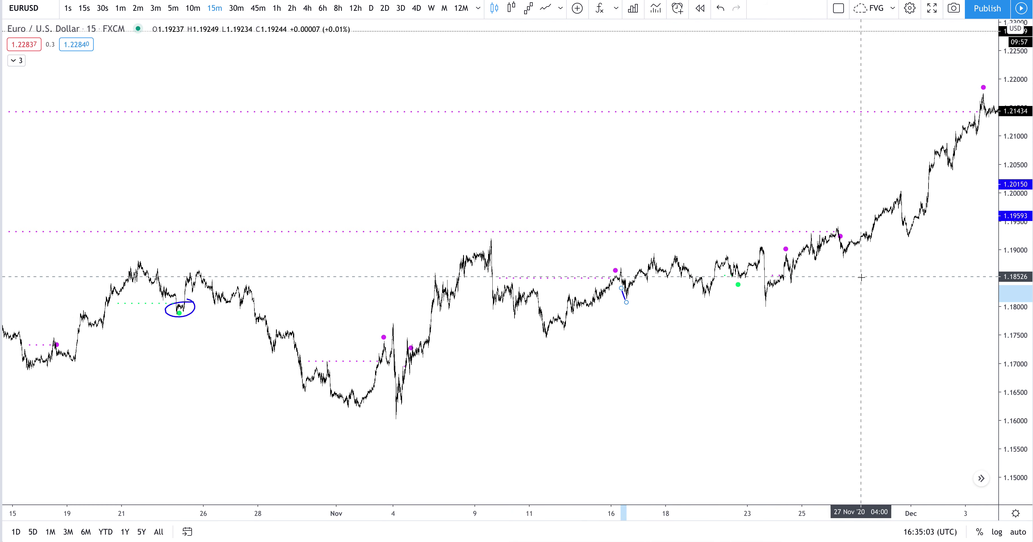
mouse_move(714, 277)
mouse_down()
mouse_move(753, 277)
mouse_move(764, 253)
mouse_up()
key(ctrl+z)
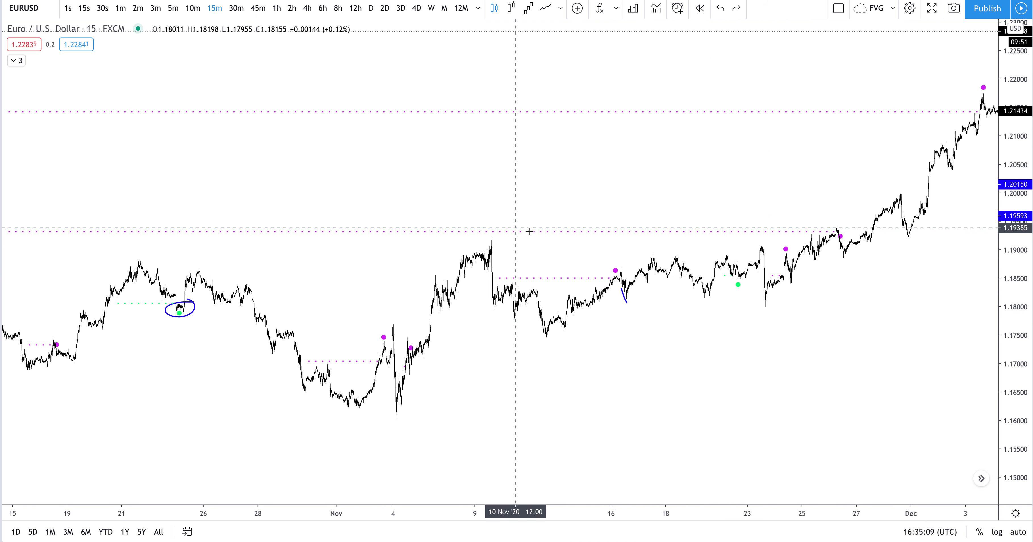
mouse_move(827, 232)
mouse_down()
mouse_move(846, 231)
mouse_move(836, 244)
mouse_up()
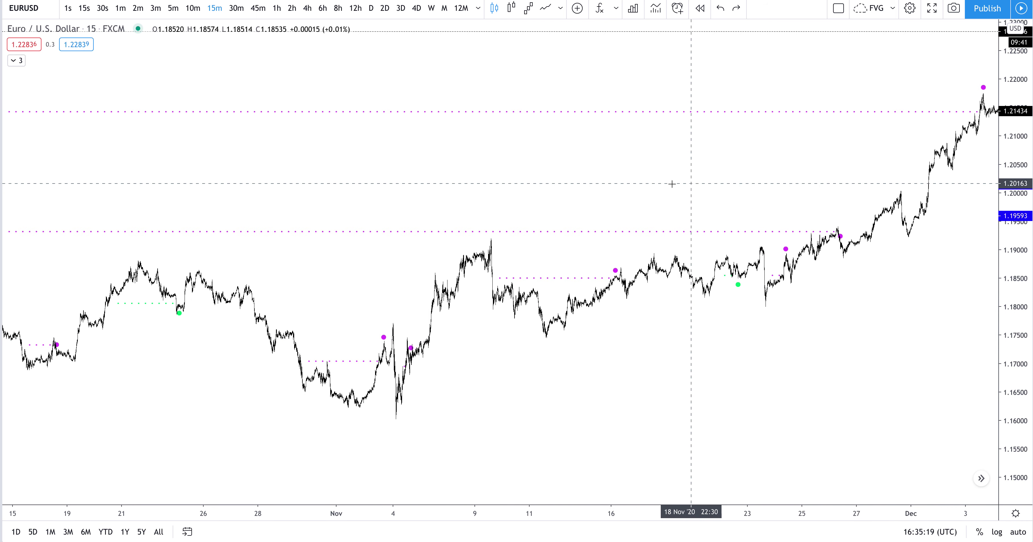
Change the chart symbol to BTCUSDT on Binance and turn on automatic price scaling
click(24, 9)
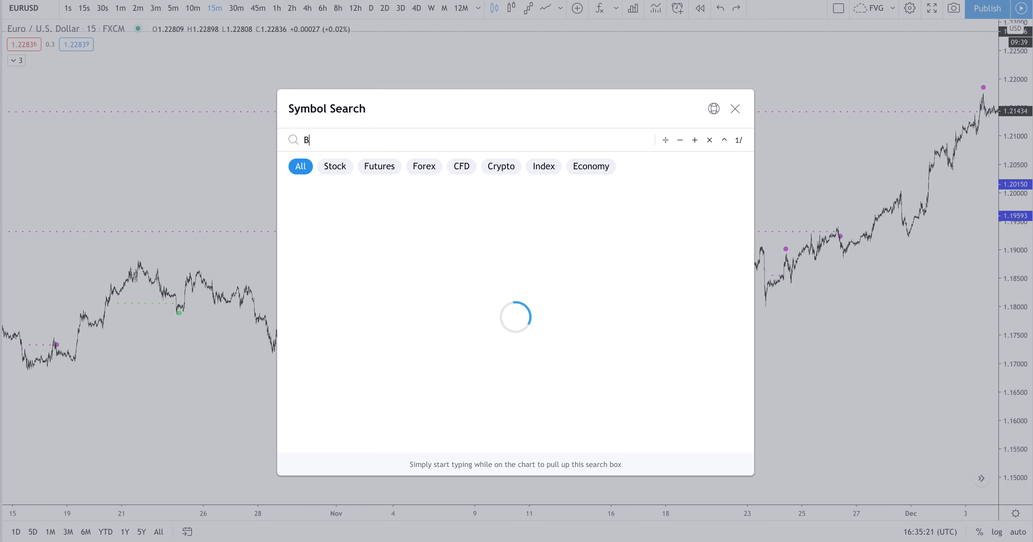
text(BTCUSDT)
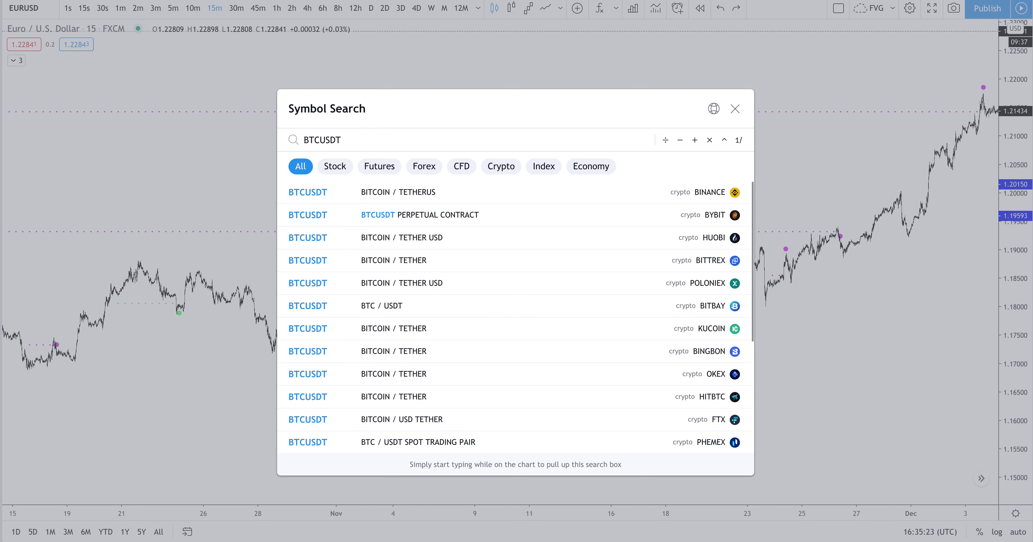
click(432, 185)
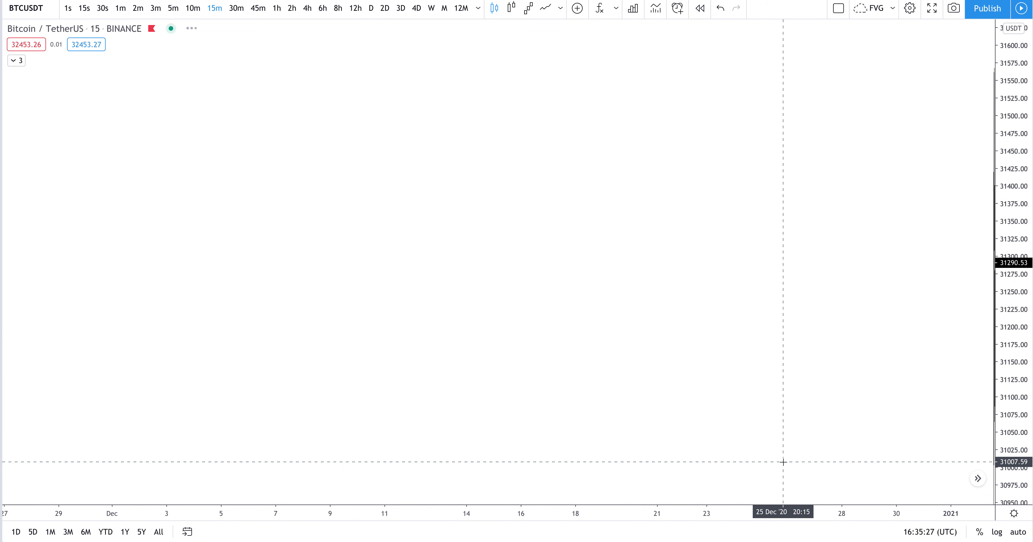
click(1028, 534)
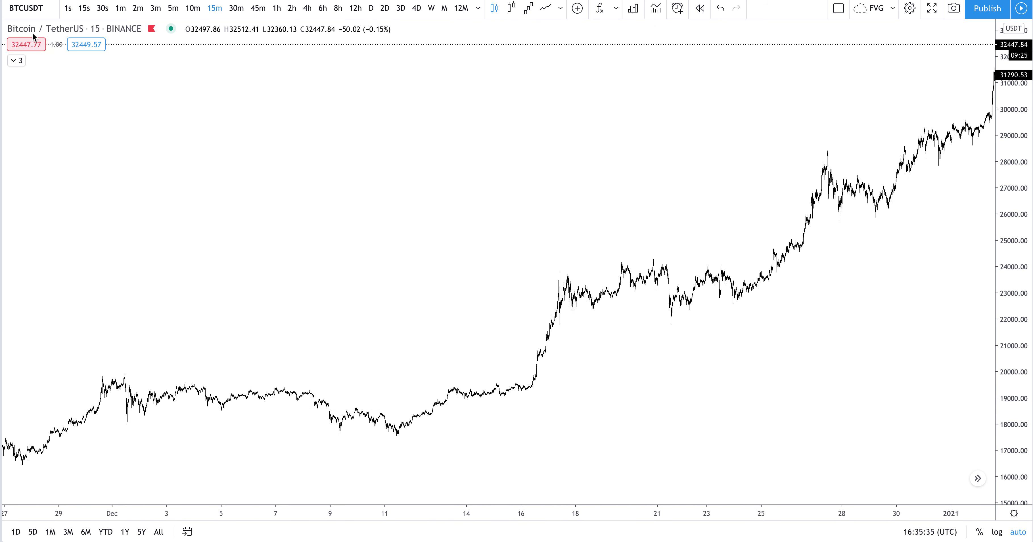
Reset the Fair Value Gaps inputs to their defaults, with resolution same as chart, and change the chart interval to 1 day
click(17, 60)
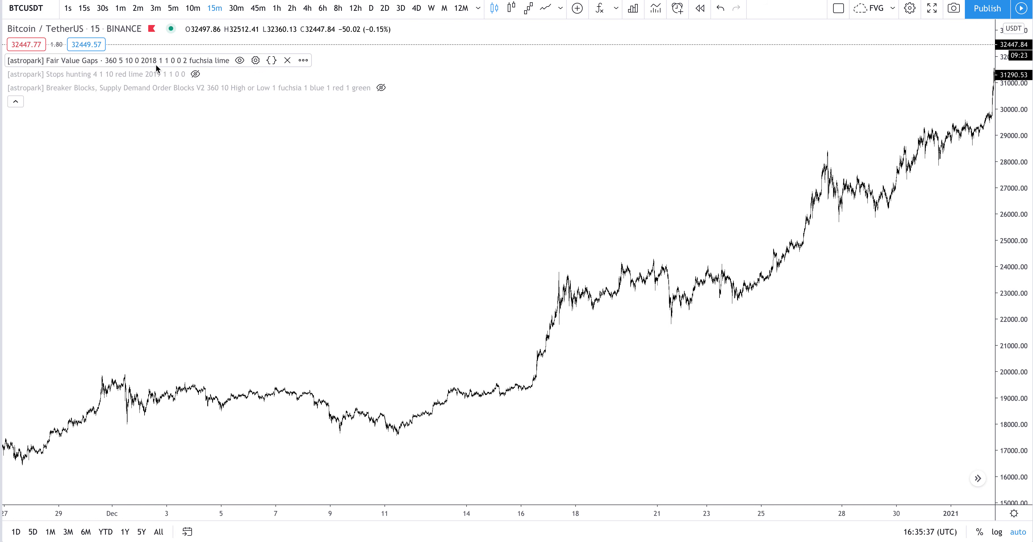
click(256, 60)
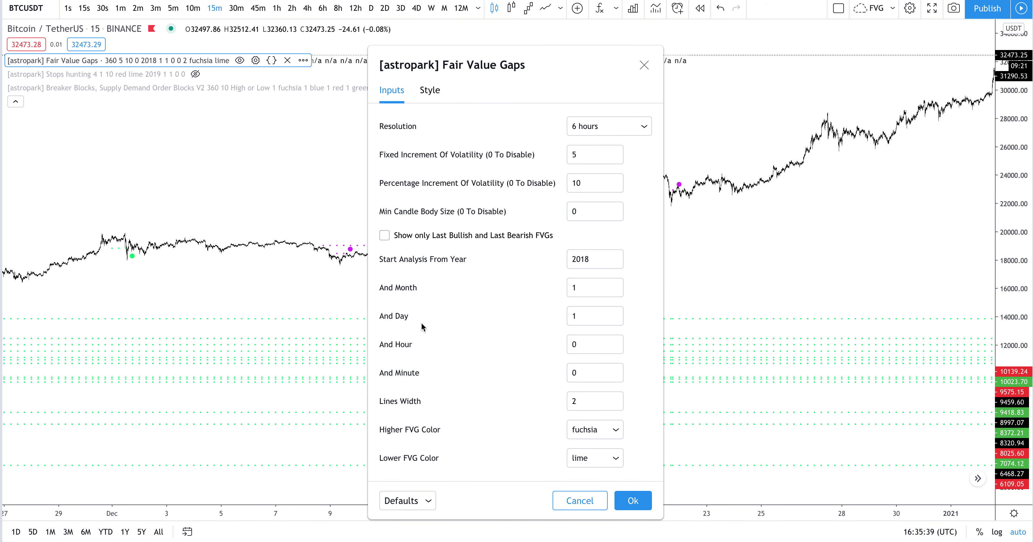
click(412, 521)
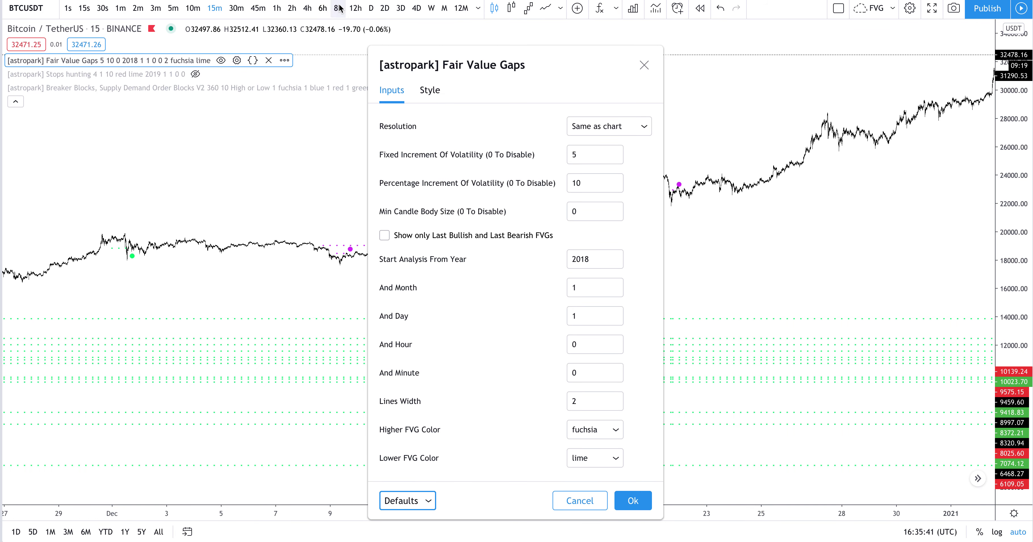
click(372, 8)
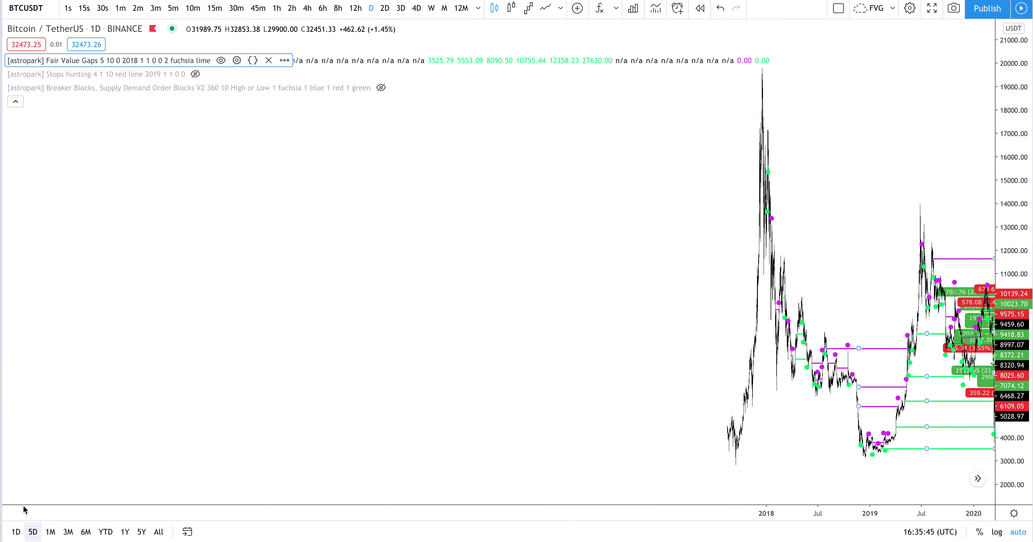
Examine the daily gap lines and fill markers across the 2018 to 2020 price history with the price axis stretched
scroll(698, 324, up, 5)
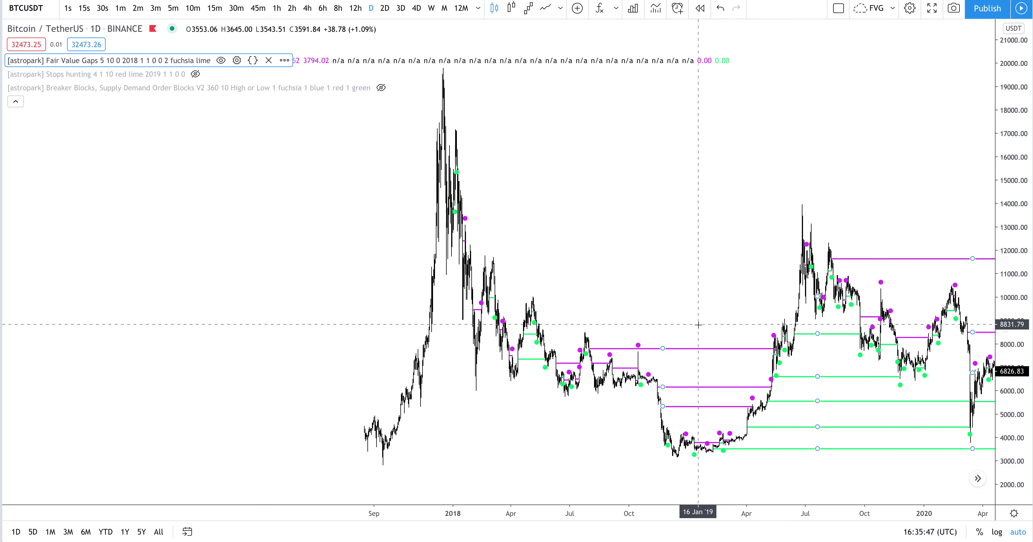
scroll(560, 354, right, 10)
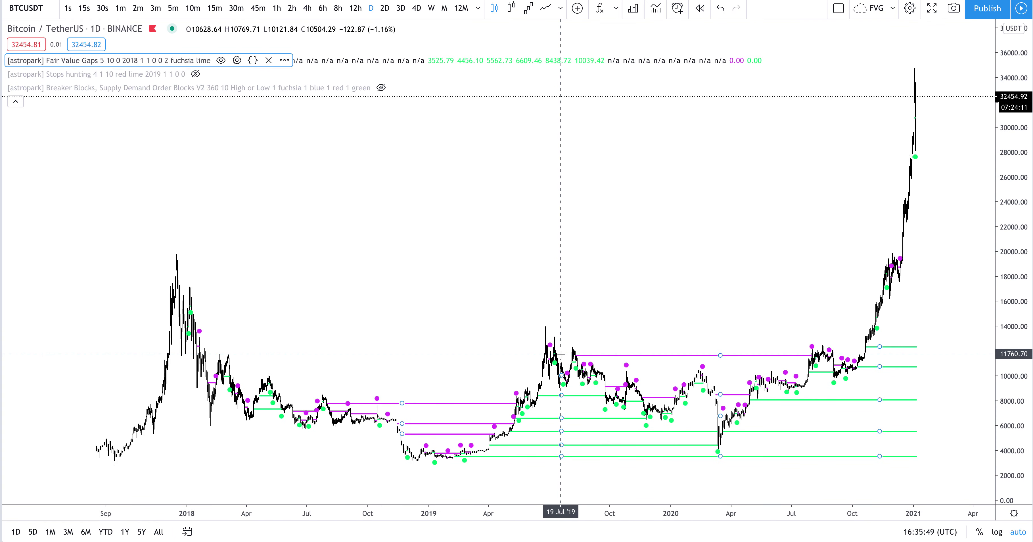
scroll(560, 353, up, 2)
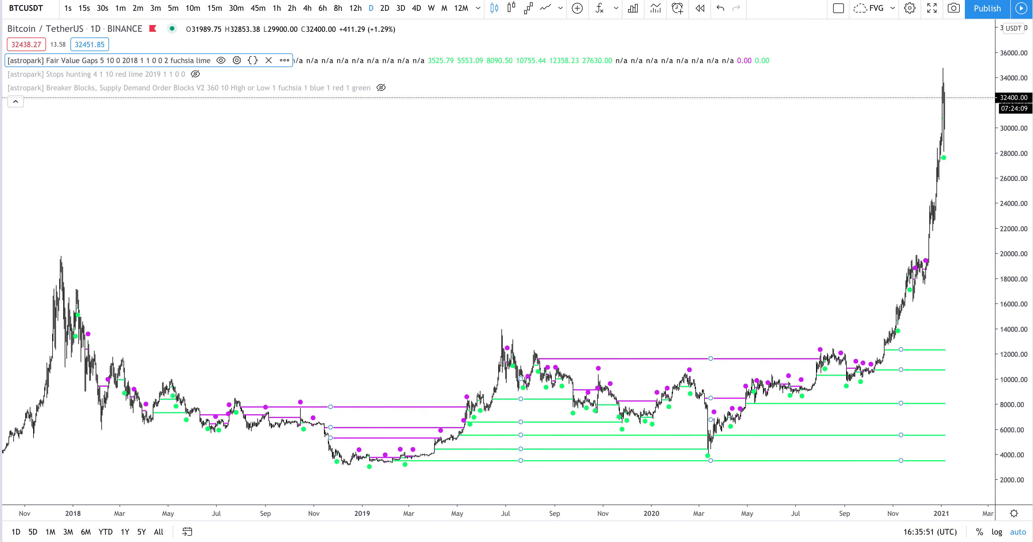
click(1015, 533)
drag(1022, 451, 949, 305)
drag(760, 381, 796, 105)
key(ctrl+z)
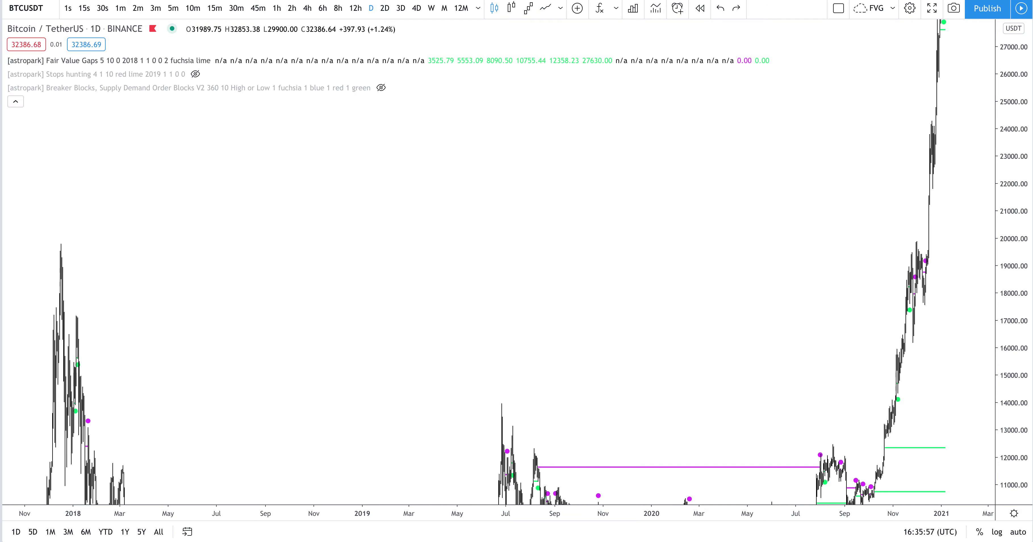
scroll(458, 321, down, 7)
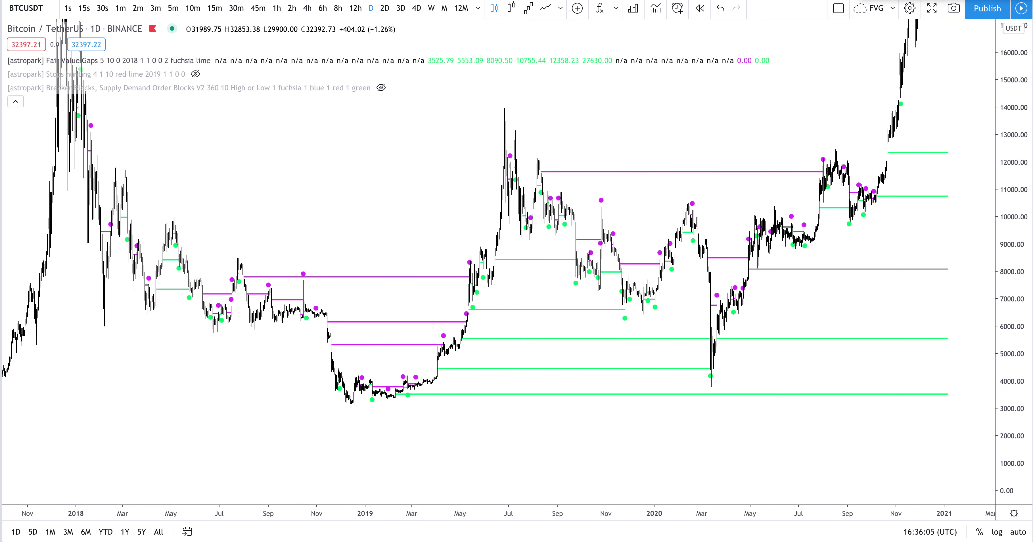
Draw a triangle over the late-2018 lows, from 22 November 2018 at about 3114 and 4193 to 24 July 2019 at about 4214
click(1, 95)
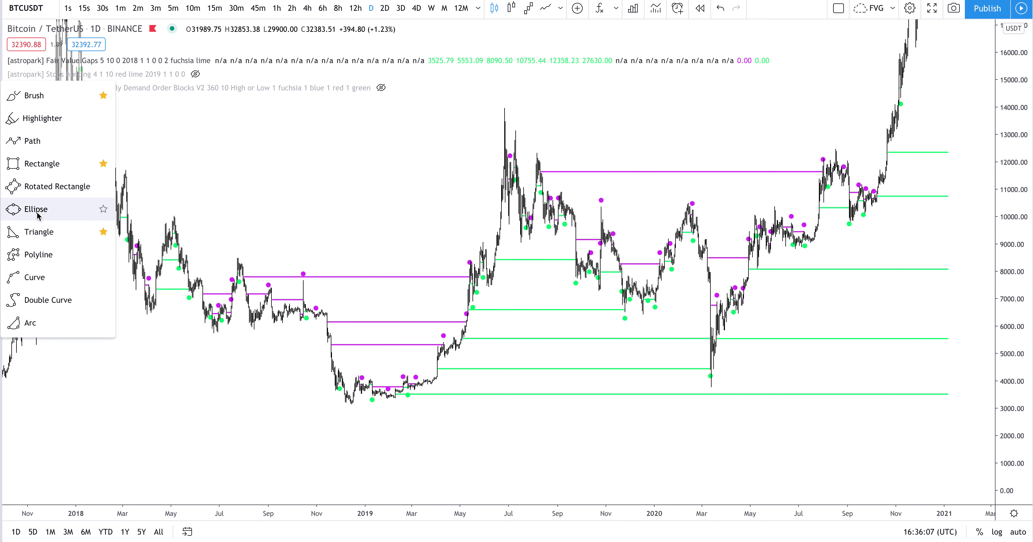
click(39, 231)
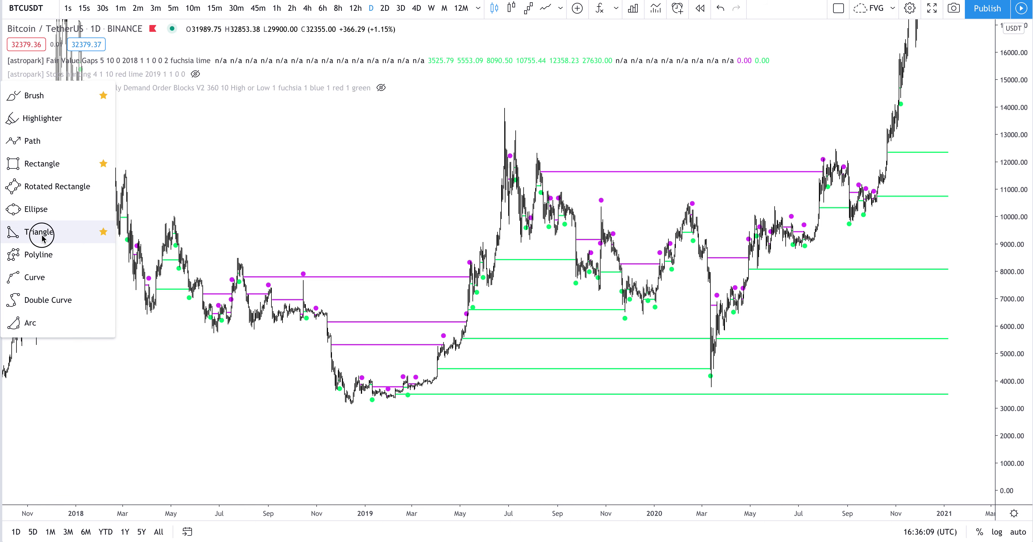
click(333, 406)
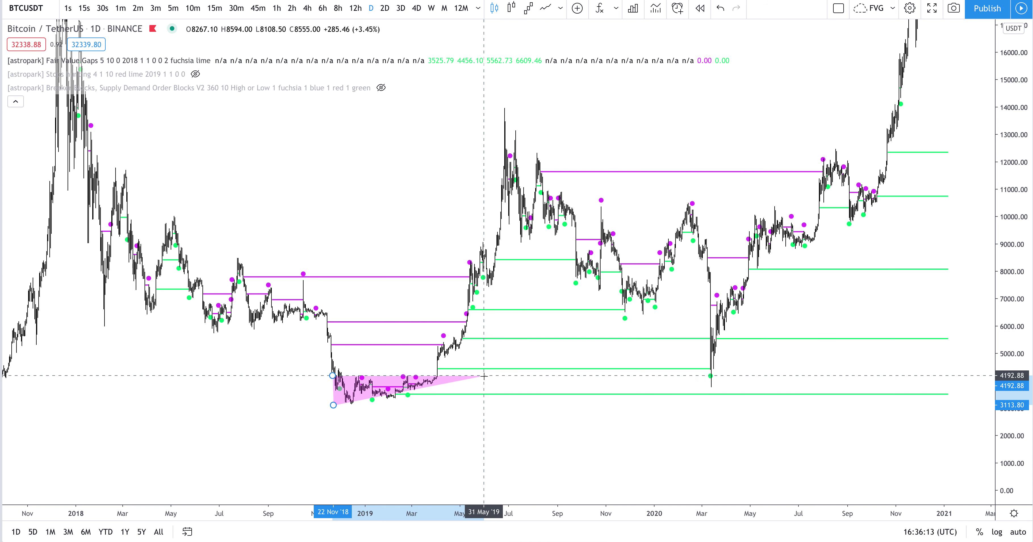
click(527, 375)
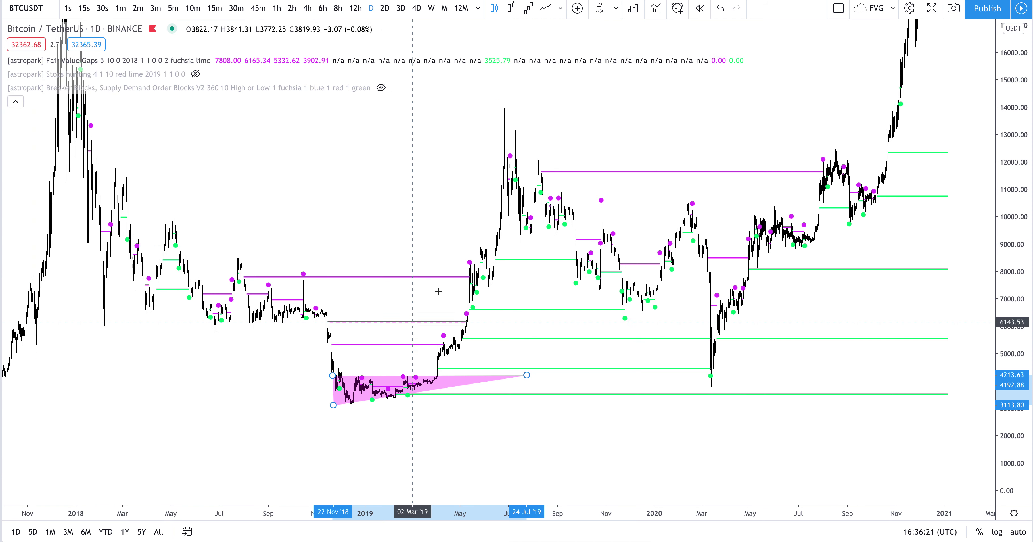
Circle the fuchsia gap fills at the two May 2019 levels and the April 2019 level with brush strokes
mouse_move(473, 260)
mouse_down()
mouse_move(457, 280)
mouse_move(473, 258)
mouse_up()
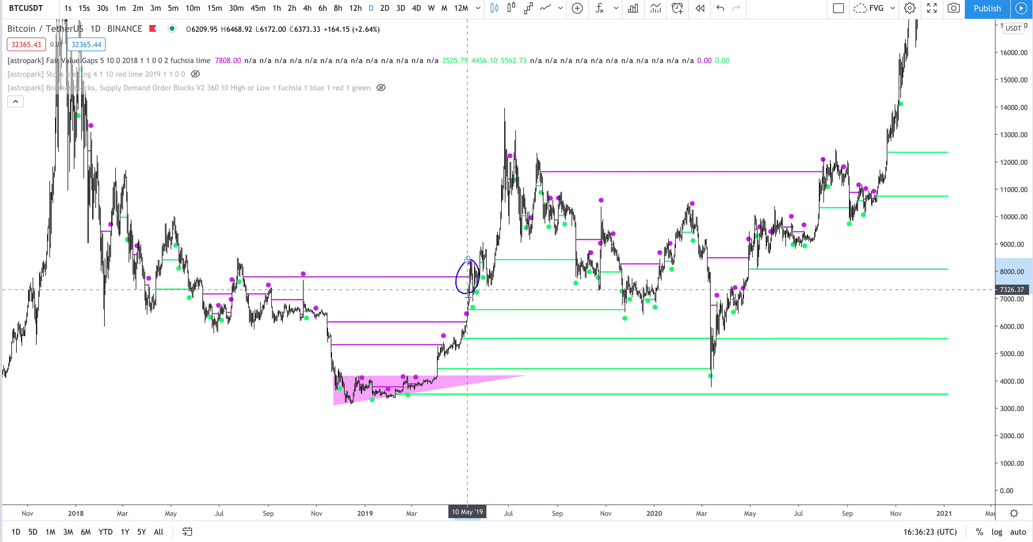
drag(470, 304, 472, 313)
click(445, 336)
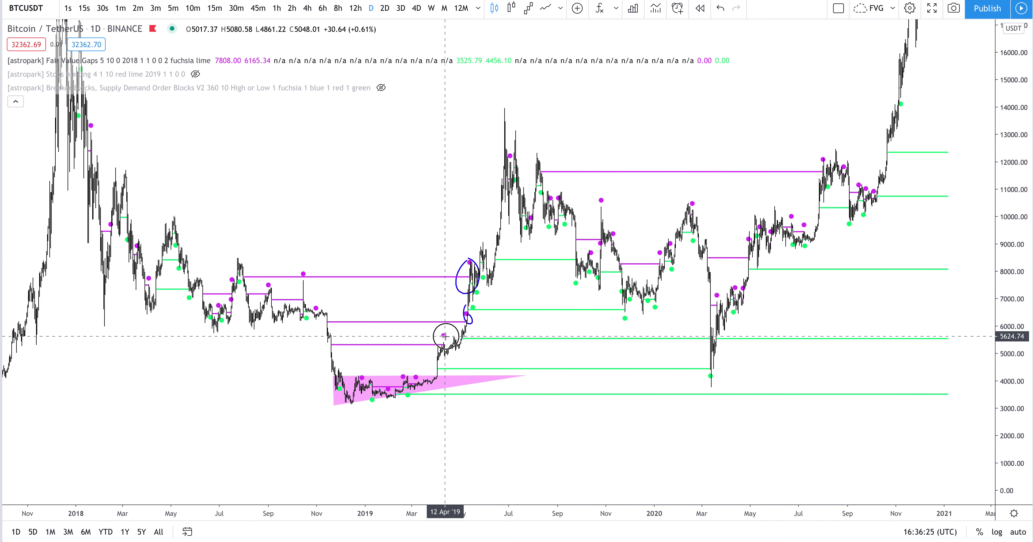
drag(440, 356, 441, 352)
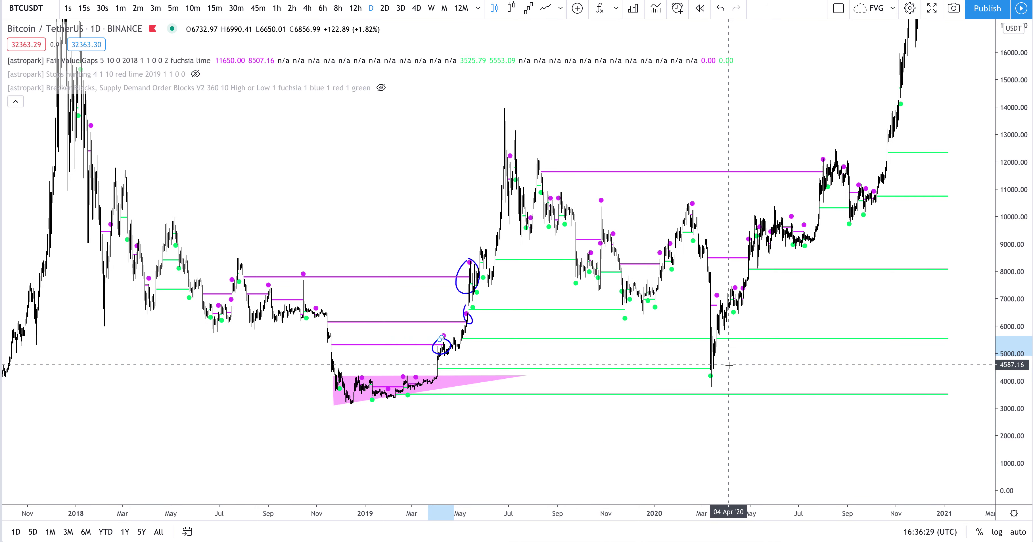
Circle the gap fills at the March 2020 low, the November 2019 low and the August 2020 high with brush strokes
mouse_move(727, 362)
mouse_down()
mouse_move(678, 384)
mouse_move(727, 361)
mouse_up()
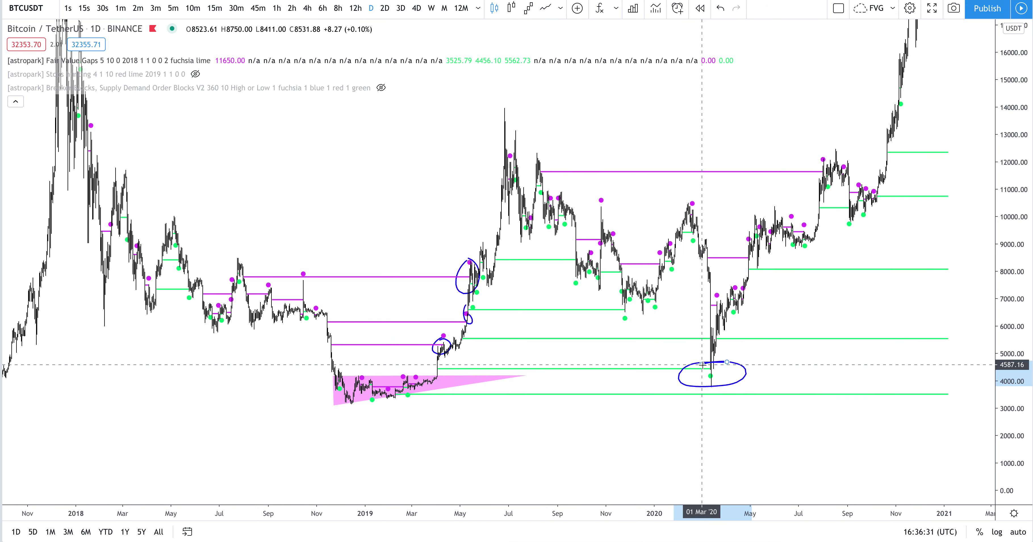
scroll(754, 342, right, 5)
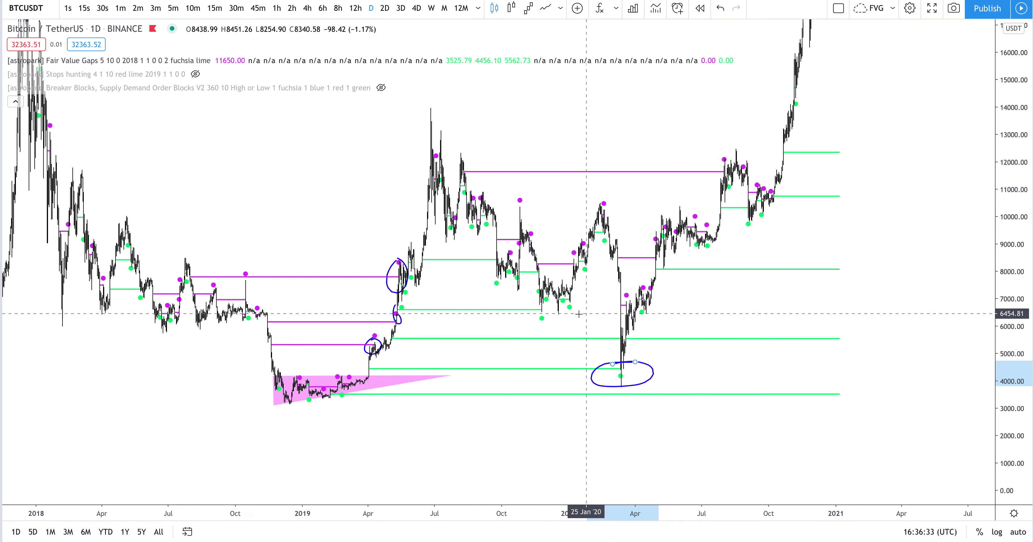
mouse_move(545, 306)
mouse_down()
mouse_move(534, 313)
mouse_move(546, 305)
mouse_up()
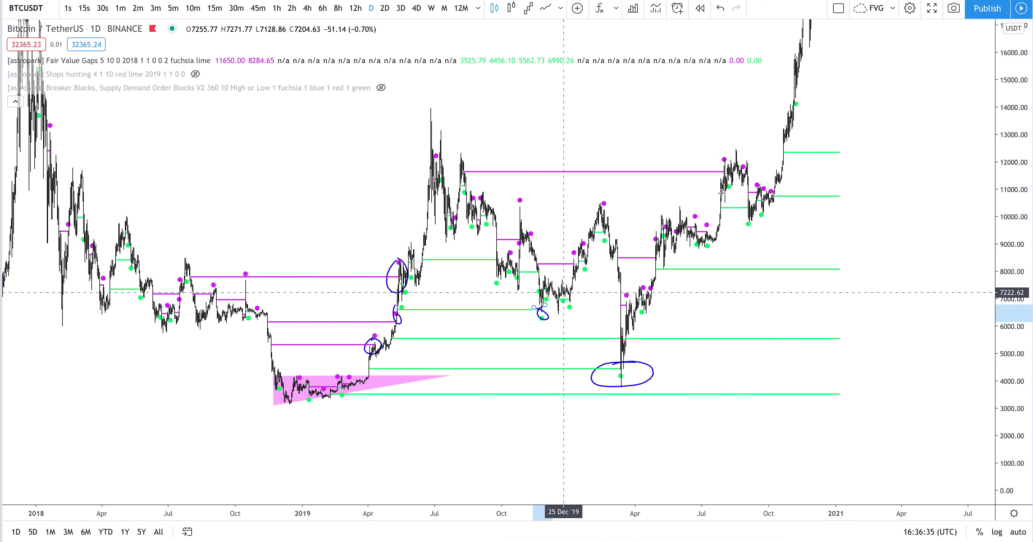
mouse_move(724, 155)
mouse_down()
mouse_move(713, 173)
mouse_move(740, 163)
mouse_move(719, 156)
mouse_up()
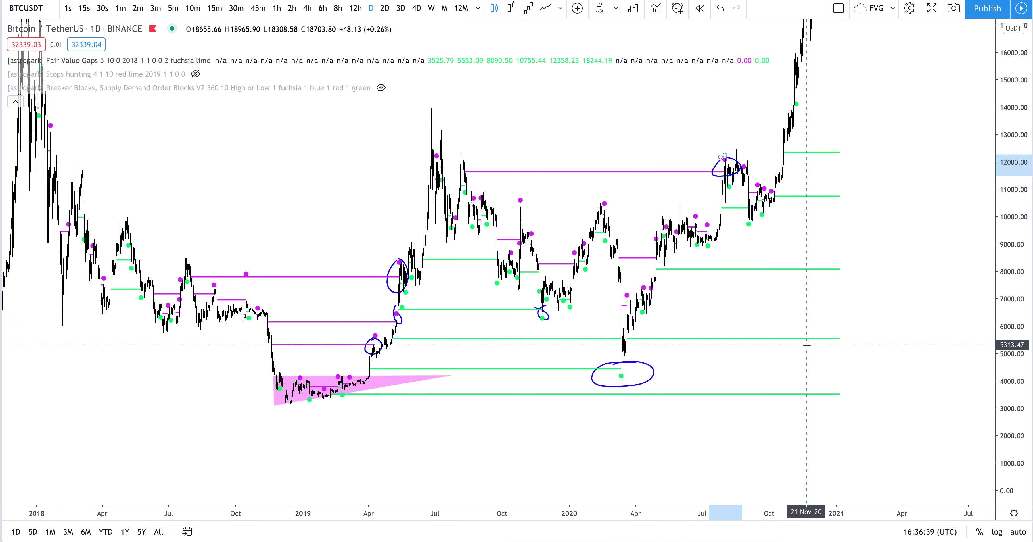
Turn on automatic price scaling and examine the open daily gap lines leading up to January 2021
scroll(805, 341, left, 4)
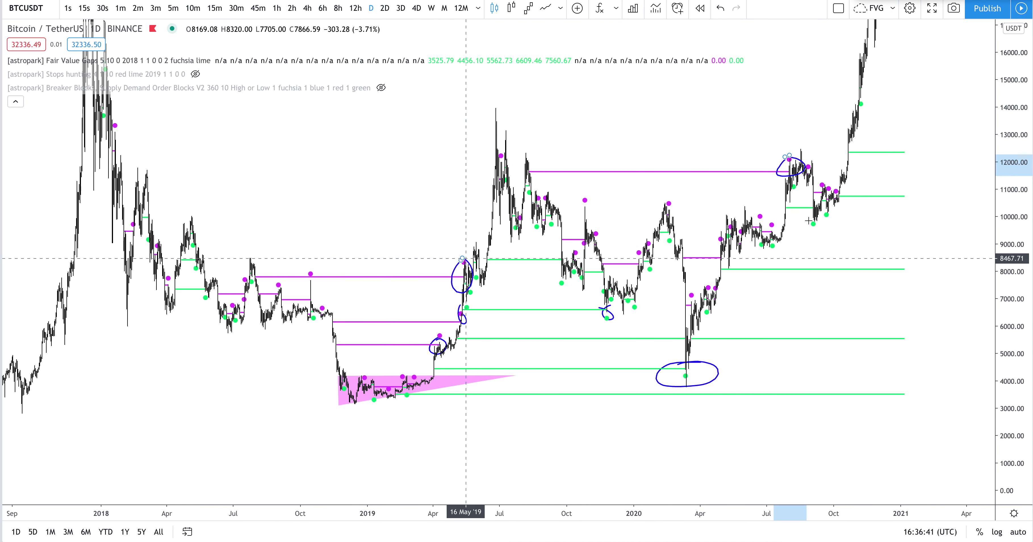
click(1018, 532)
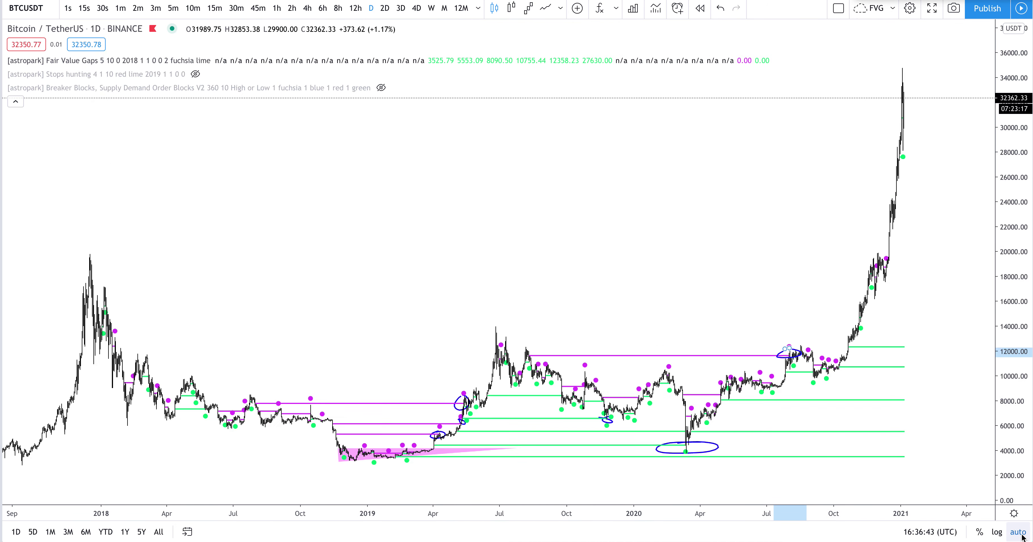
scroll(909, 315, up, 3)
scroll(909, 316, up, 10)
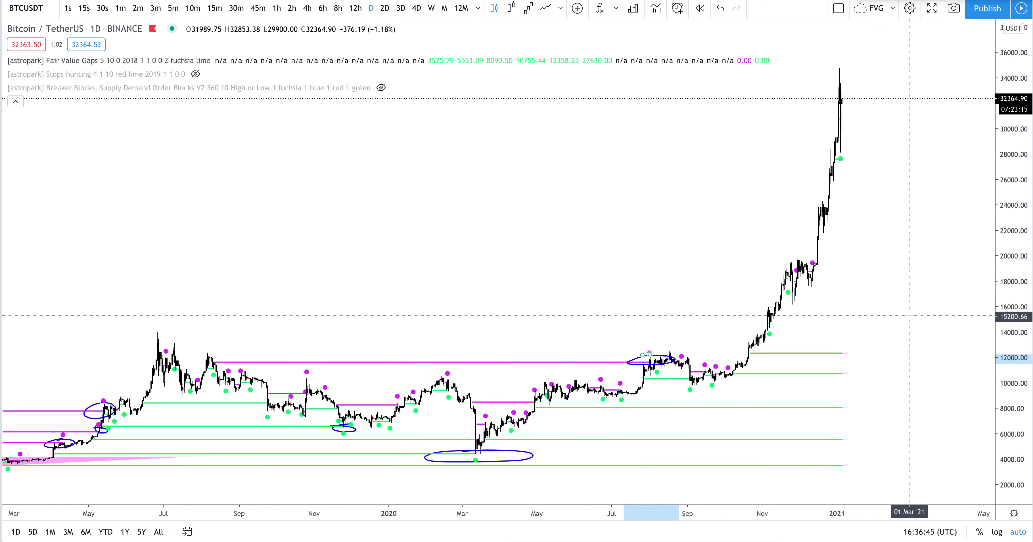
scroll(768, 173, up, 8)
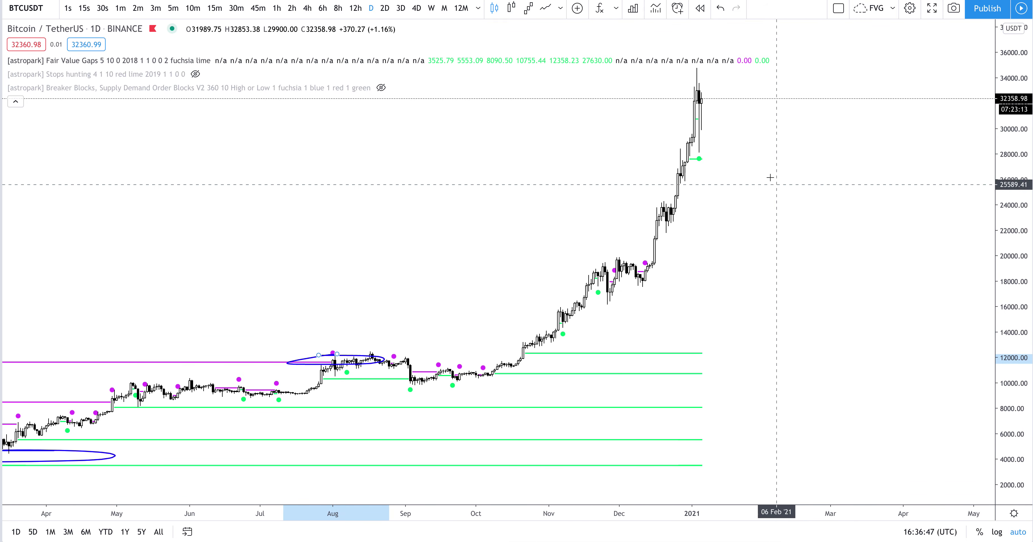
scroll(769, 174, down, 5)
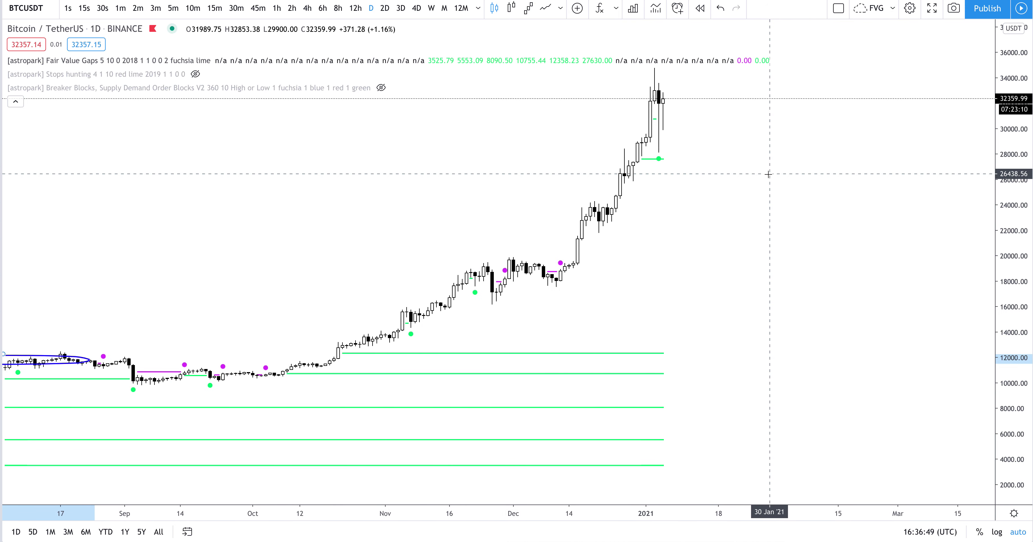
scroll(770, 399, down, 2)
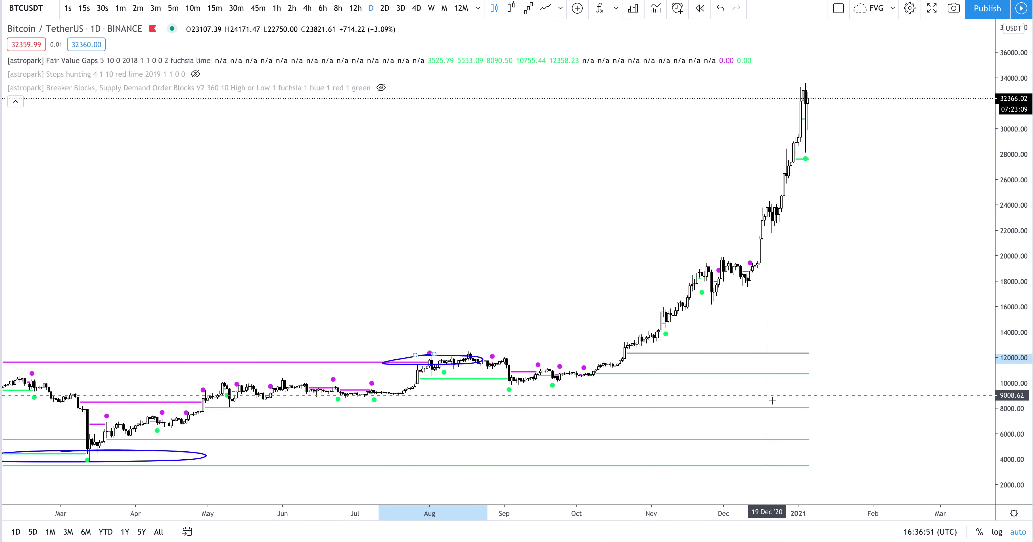
Mark the September 2020 gap reaction, the May 2020 low above the 8000 line and the June 2020 price action with brush strokes
drag(1011, 474, 1006, 328)
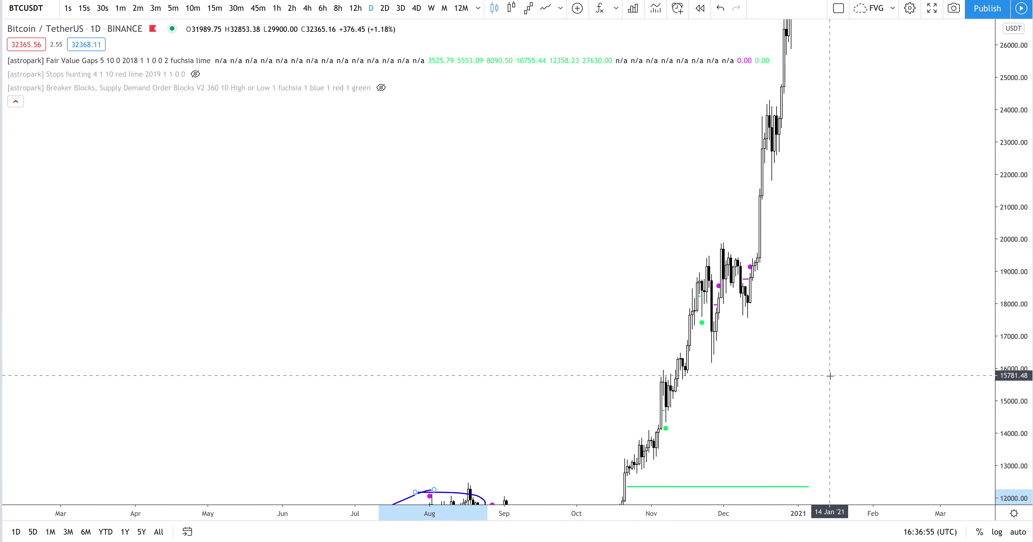
drag(822, 398, 814, 184)
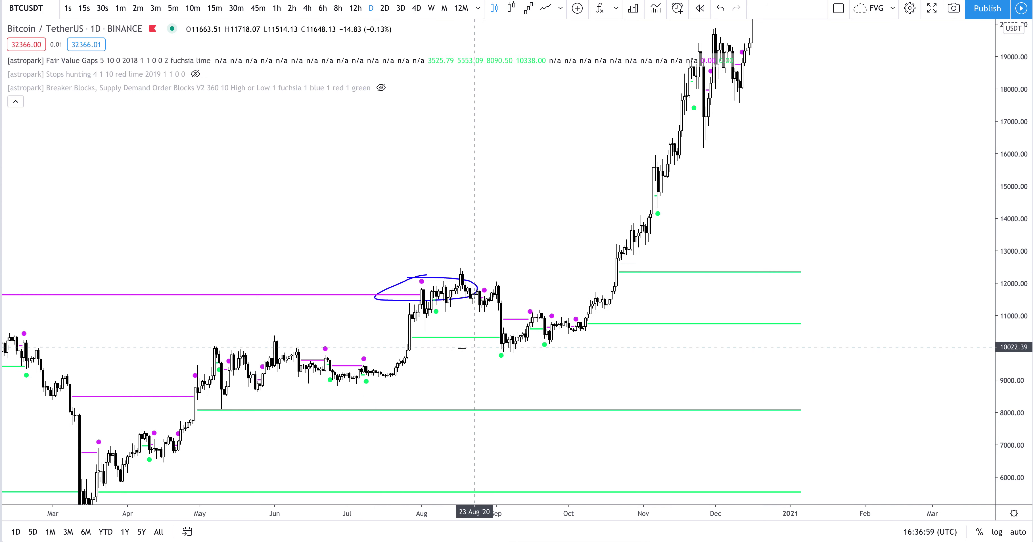
mouse_move(453, 335)
mouse_down()
mouse_move(585, 335)
mouse_move(438, 357)
mouse_move(469, 334)
mouse_up()
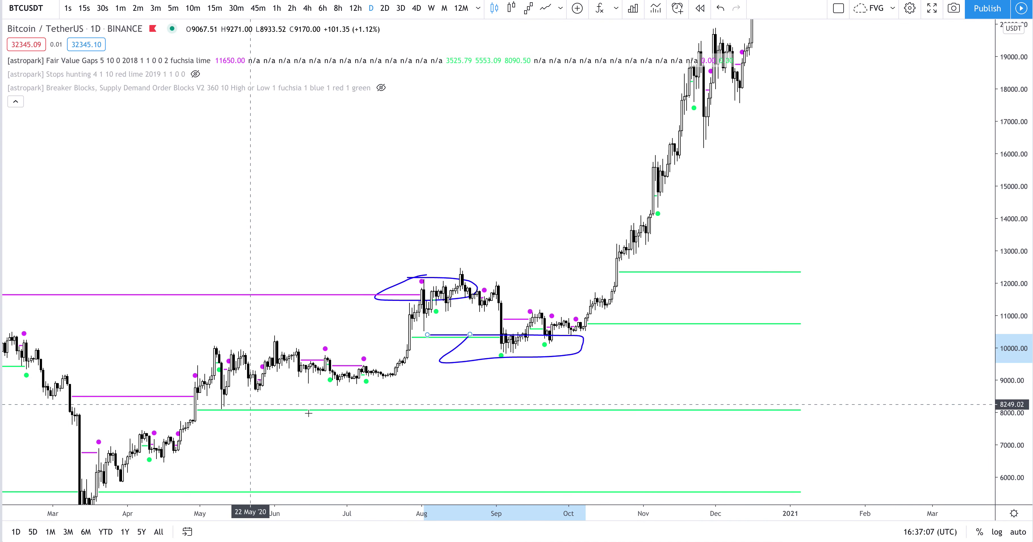
click(226, 404)
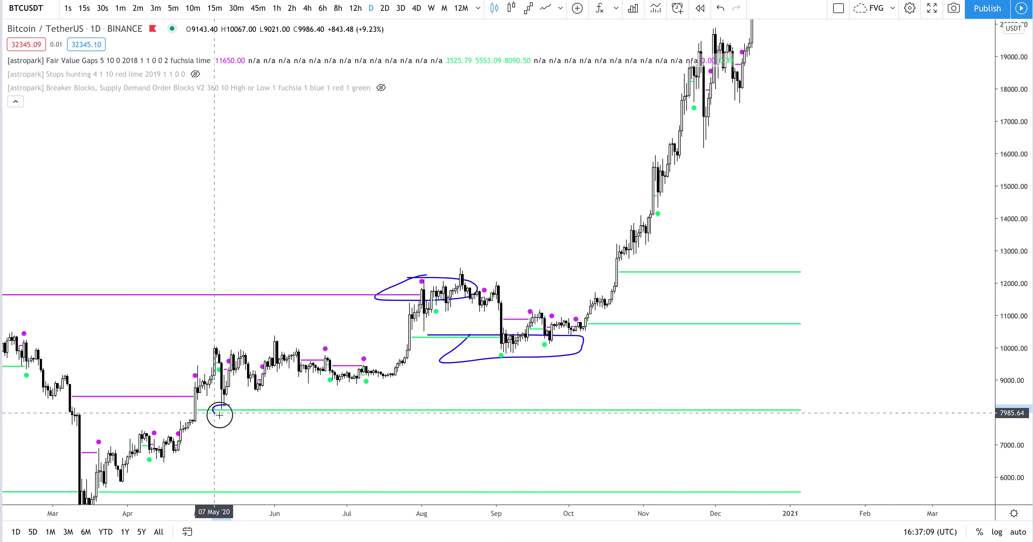
mouse_move(254, 403)
mouse_down()
mouse_move(297, 378)
mouse_move(316, 385)
mouse_move(281, 386)
mouse_up()
scroll(281, 317, down, 5)
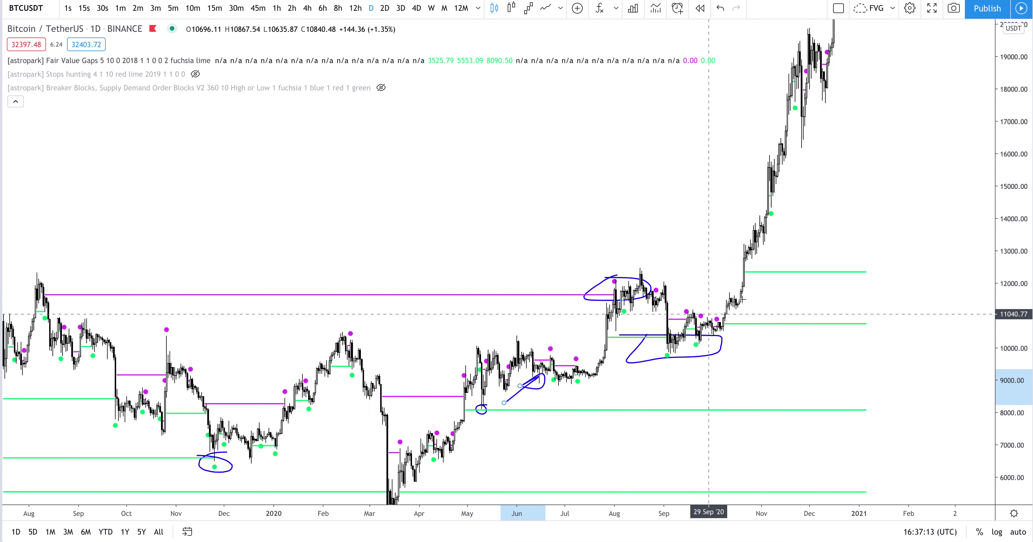
drag(1010, 122, 1007, 304)
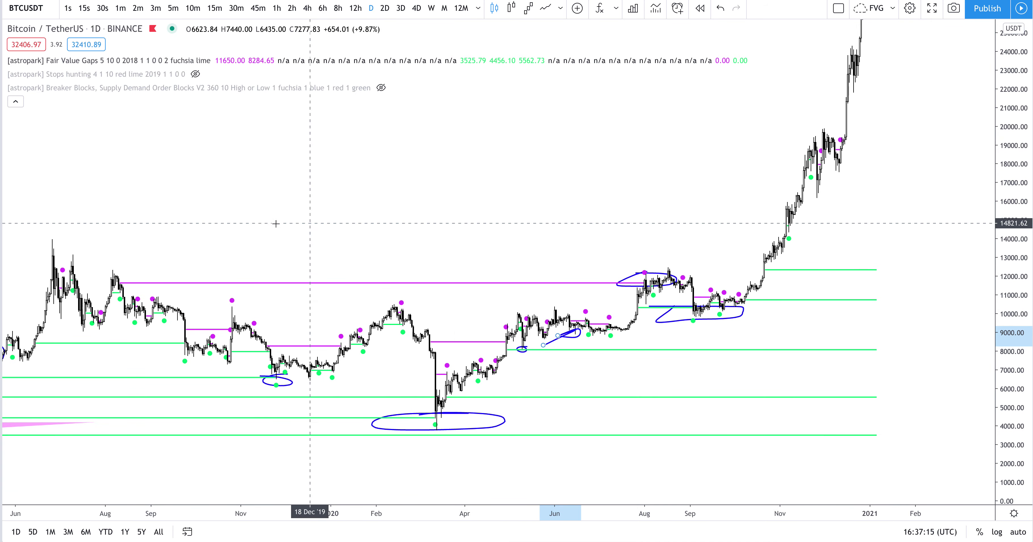
Change the chart symbol to TSLA on NASDAQ
click(36, 9)
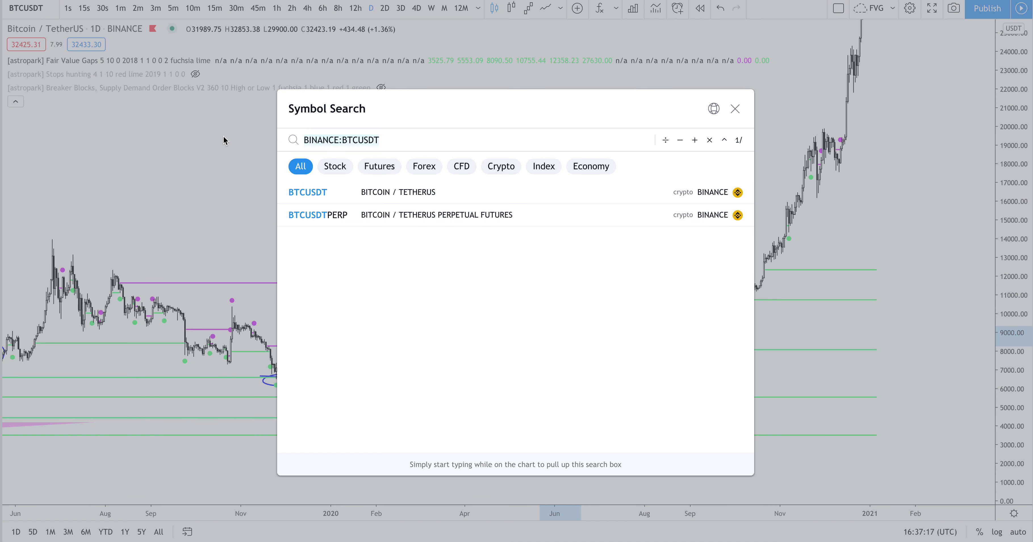
text(TSLA)
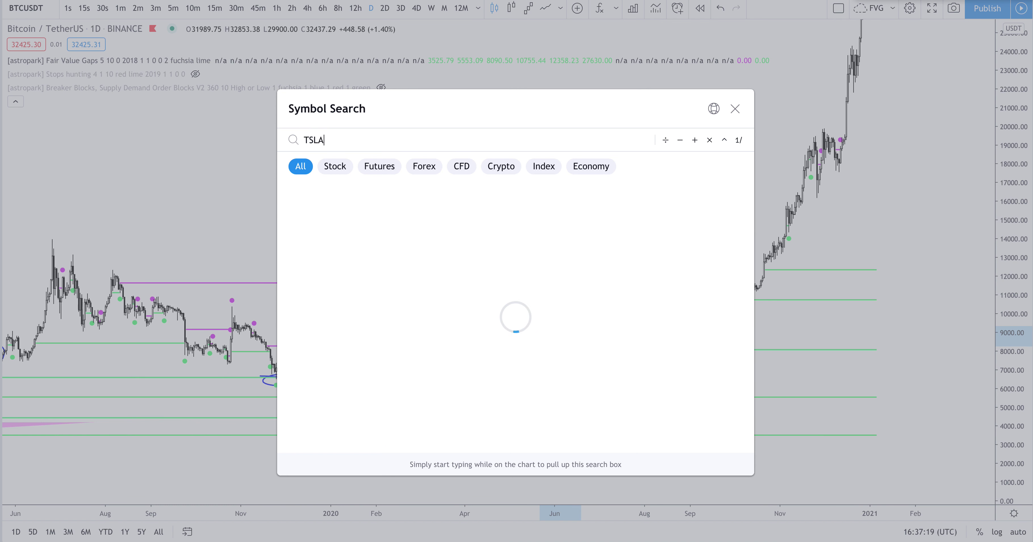
click(536, 192)
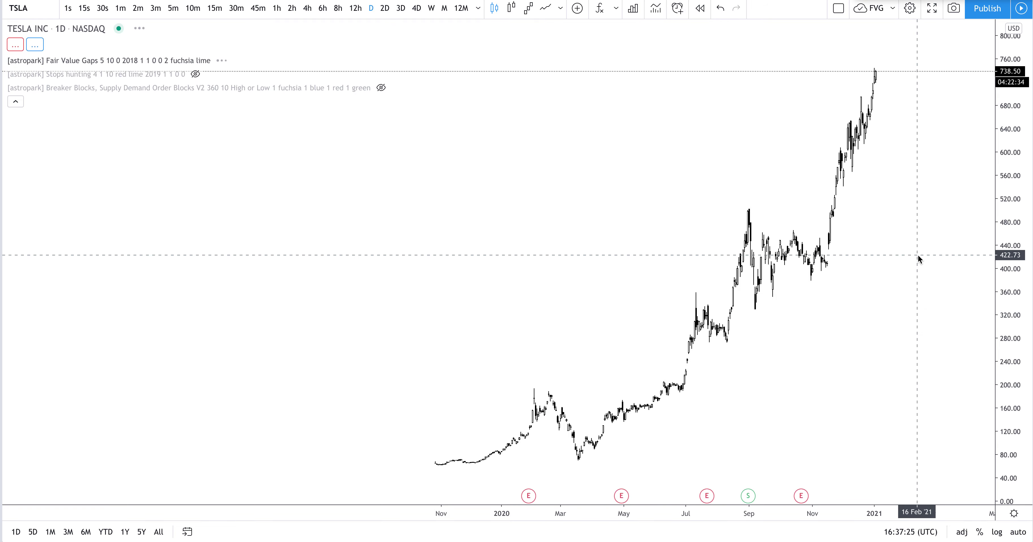
Examine the daily fair value gap lines and fill markers on the TSLA chart from early 2020 to January 2021
scroll(768, 341, up, 5)
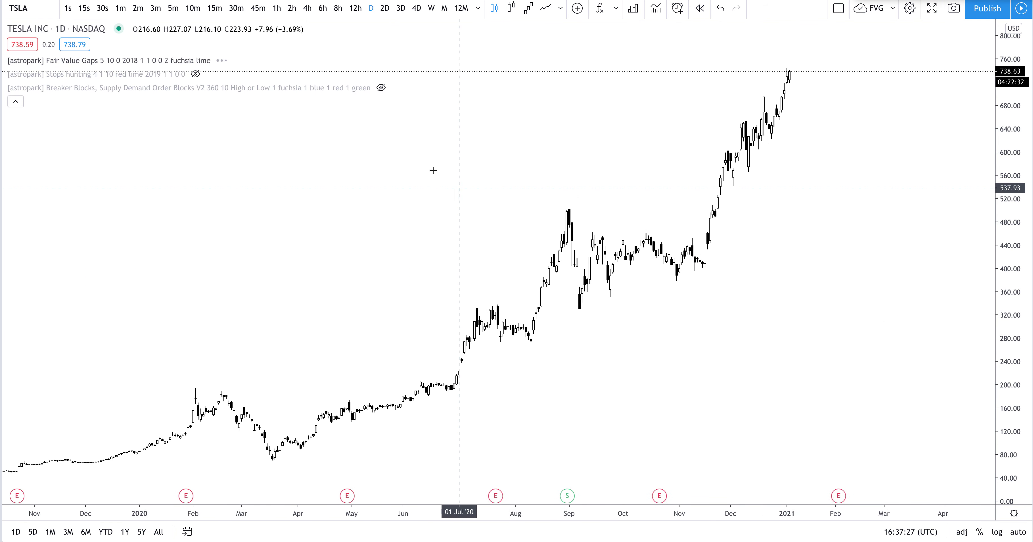
scroll(703, 278, up, 6)
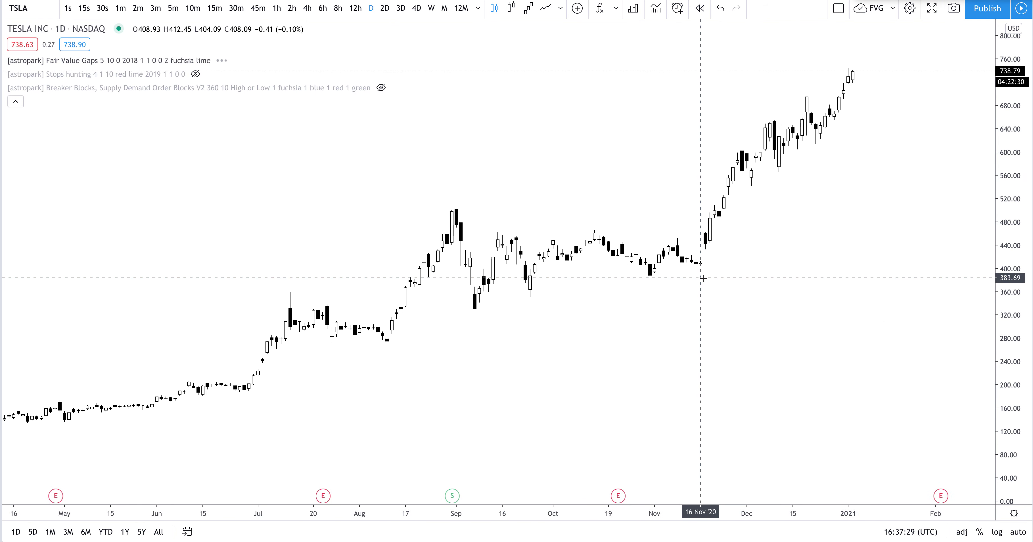
scroll(796, 270, down, 2)
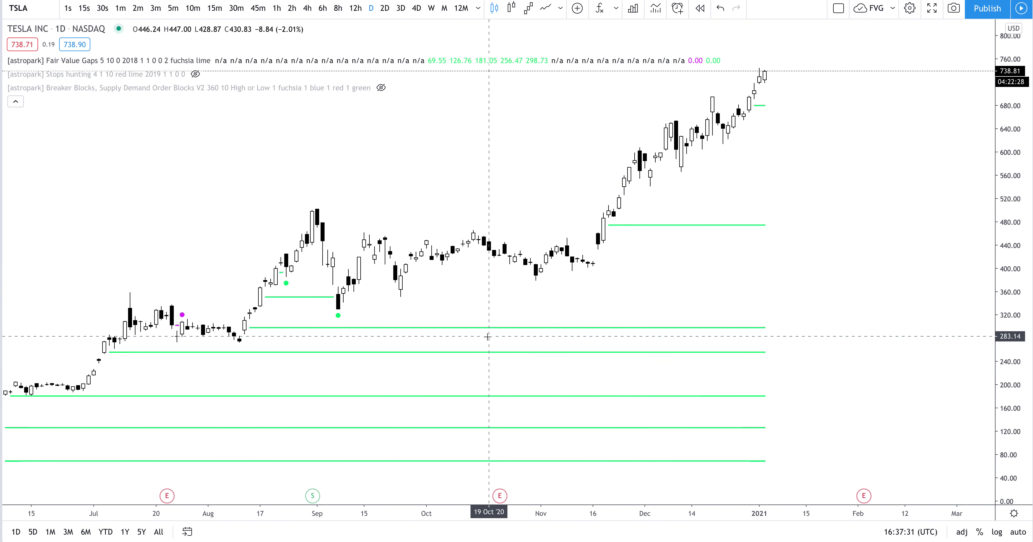
scroll(487, 337, down, 2)
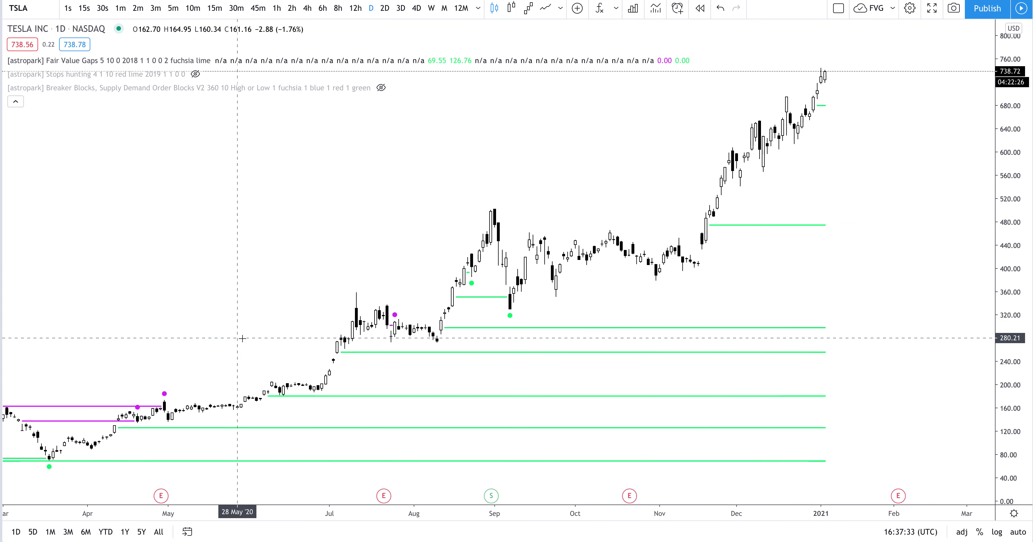
scroll(439, 338, down, 1)
click(350, 443)
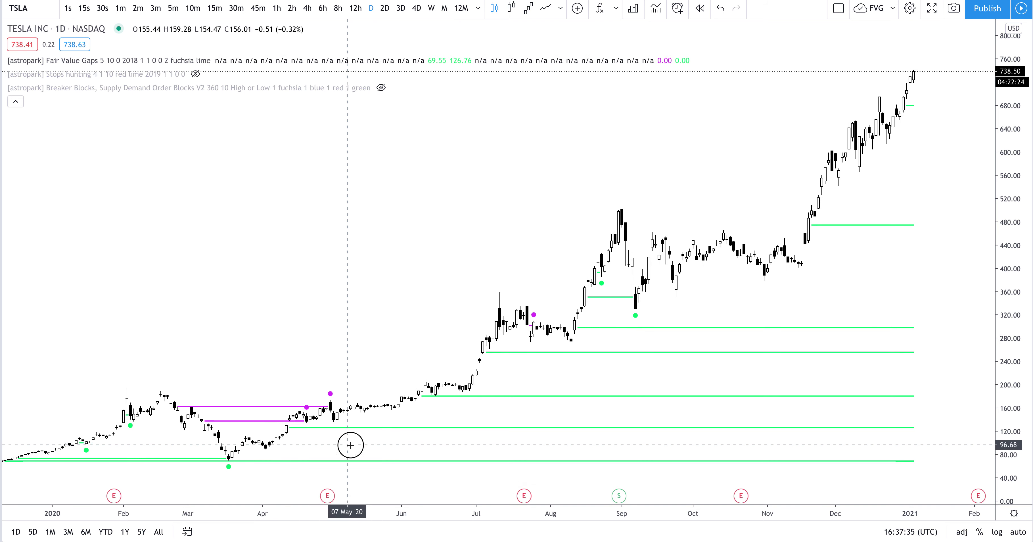
click(388, 428)
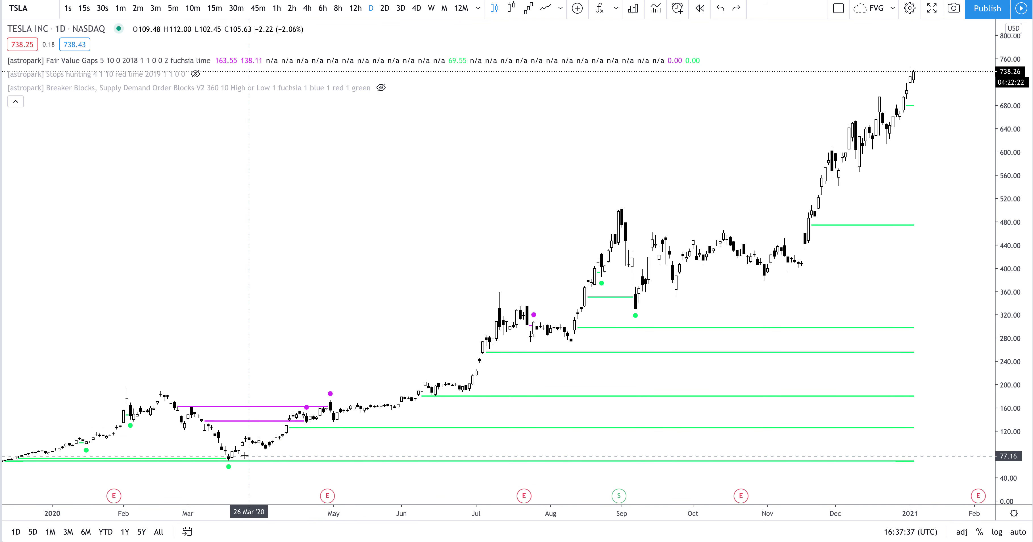
Circle the TSLA gap reactions at the March 2020 low and the late April 2020 high with brush strokes
drag(219, 460, 239, 454)
click(229, 472)
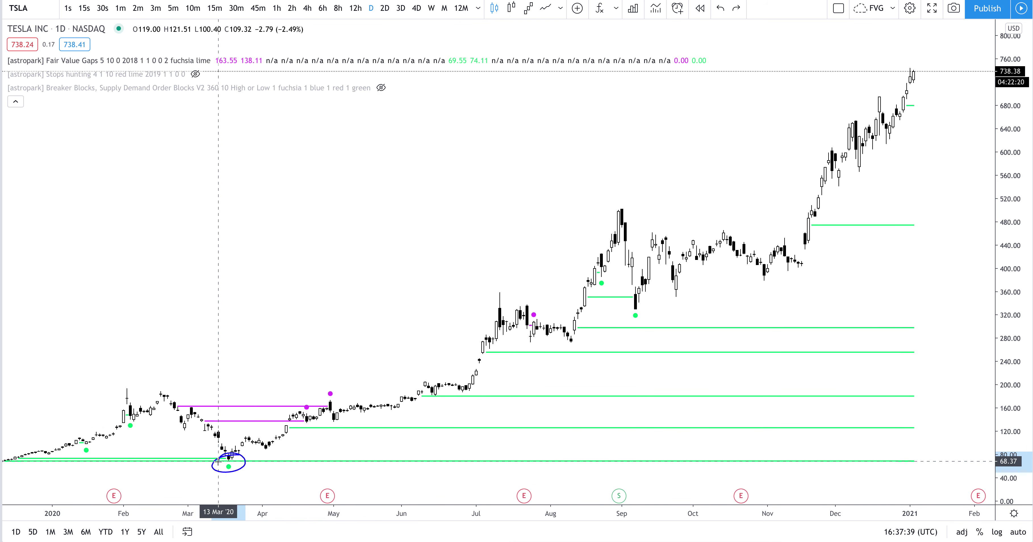
drag(328, 391, 338, 408)
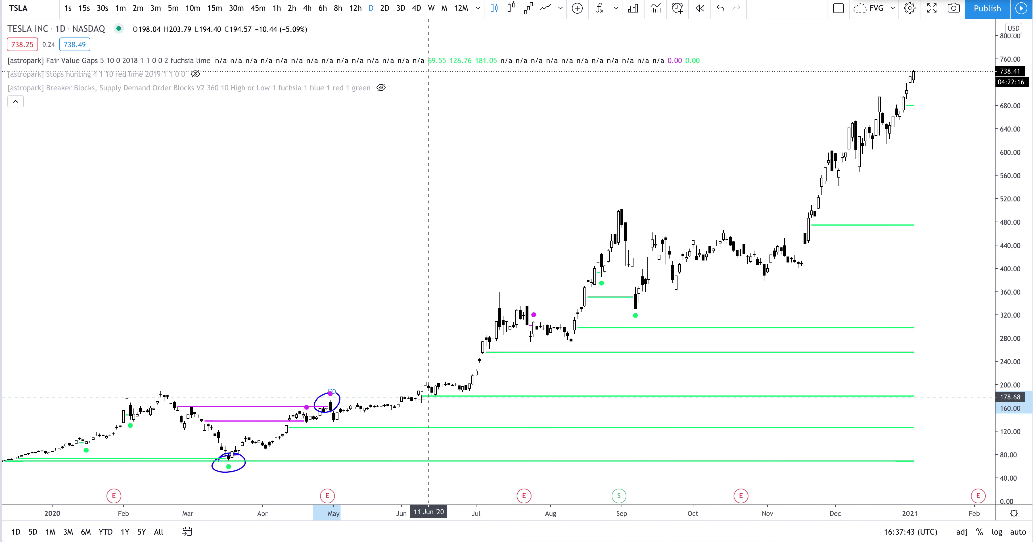
Circle the June 2020 low, the July to August consolidation and the September 2020 low with brush strokes
drag(446, 393, 438, 393)
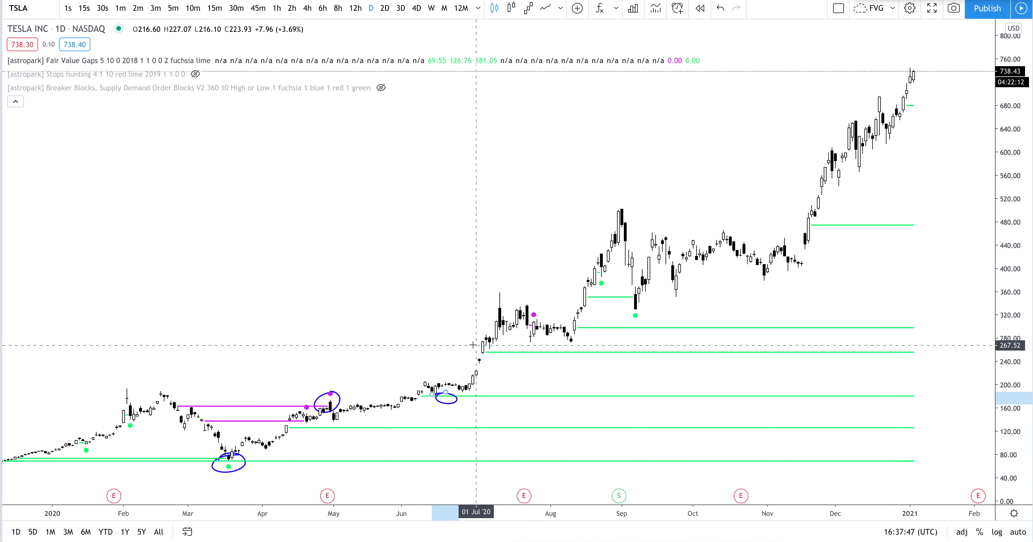
mouse_move(472, 342)
mouse_down()
mouse_move(491, 357)
mouse_move(579, 356)
mouse_move(567, 336)
mouse_move(473, 341)
mouse_up()
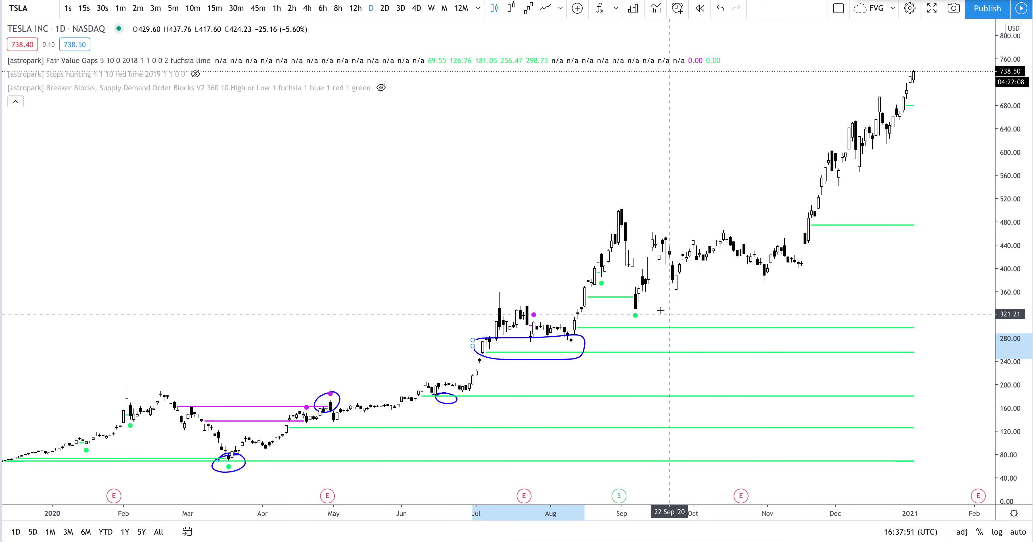
mouse_move(631, 291)
mouse_down()
mouse_move(626, 314)
mouse_move(644, 318)
mouse_move(630, 293)
mouse_up()
scroll(707, 312, right, 5)
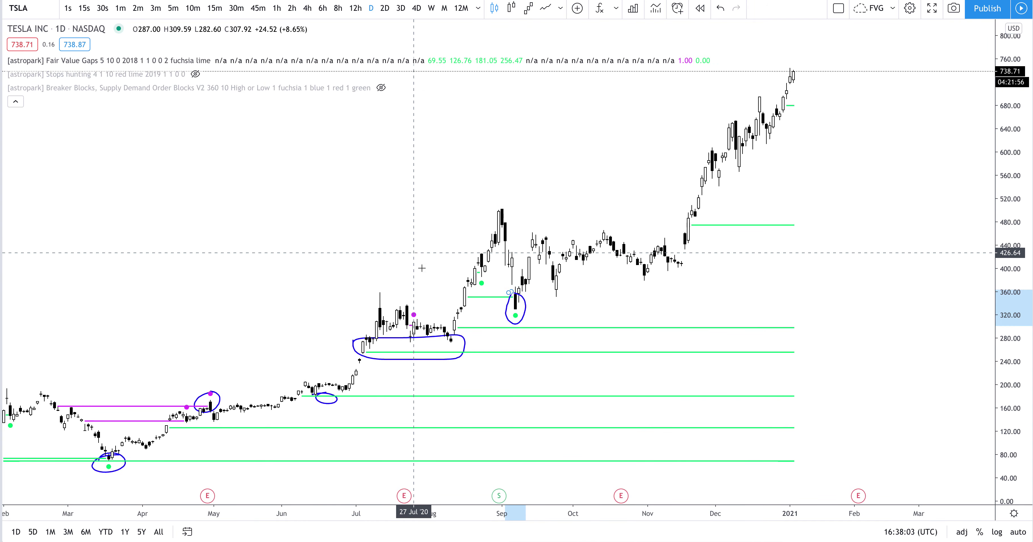
Change the chart symbol to GBPUSD from FXCM
mouse_move(314, 93)
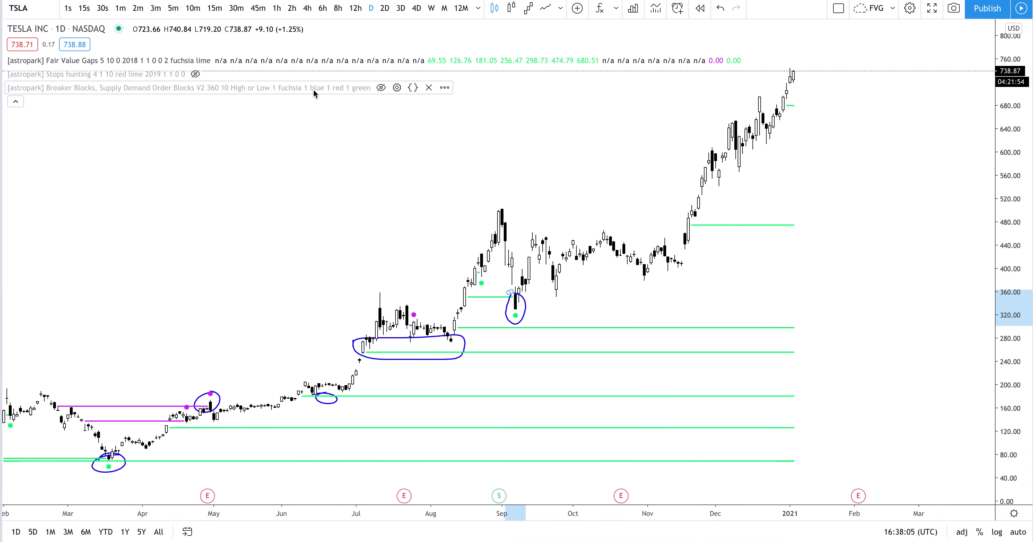
click(31, 13)
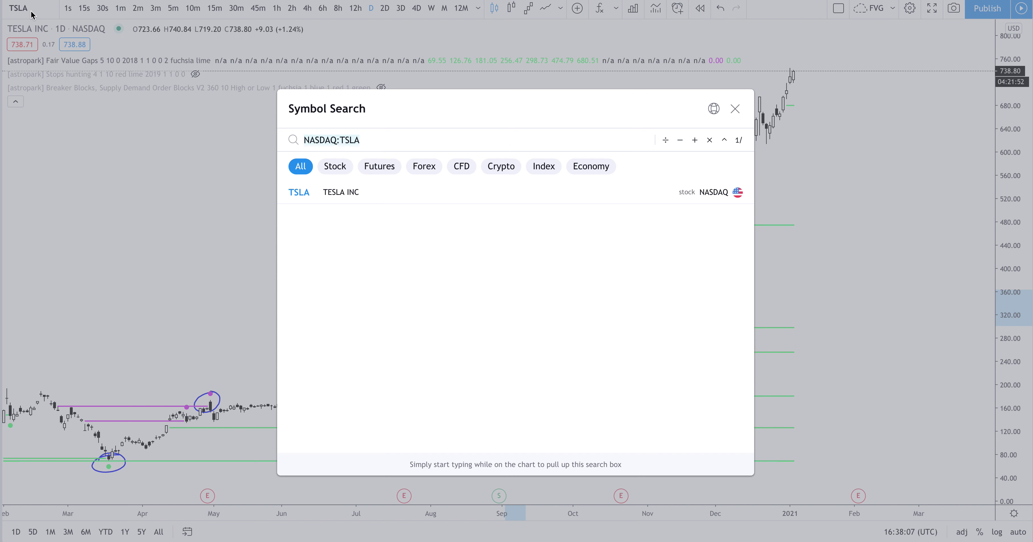
text(GBP)
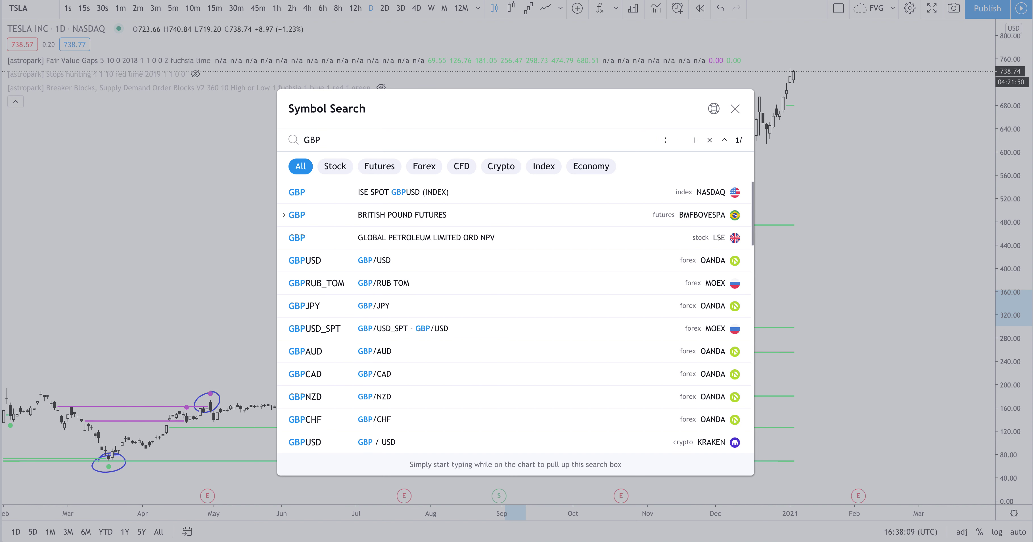
text(USD)
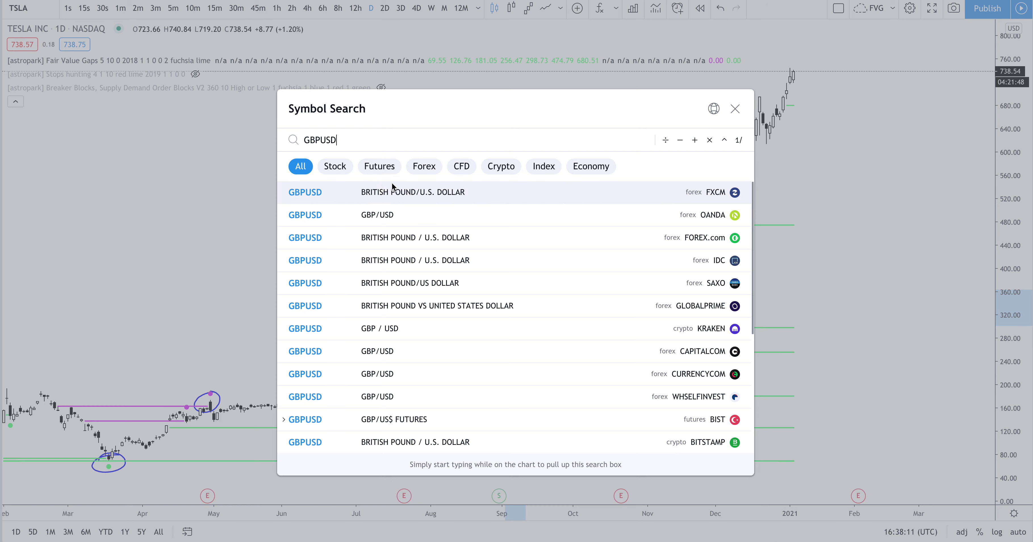
click(389, 192)
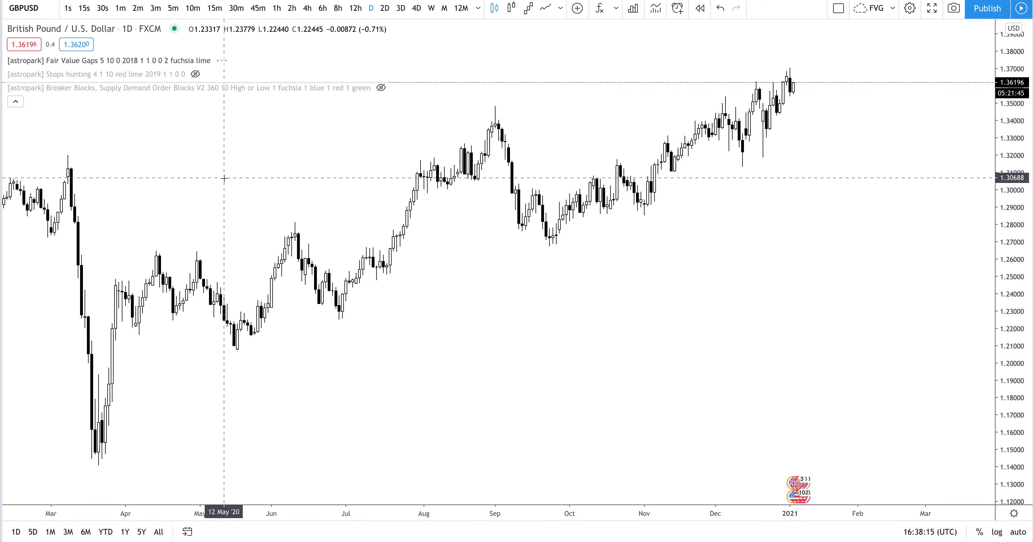
Switch the chart to the 15-minute timeframe and set the Fair Value Gaps resolution to 4 hours
click(214, 8)
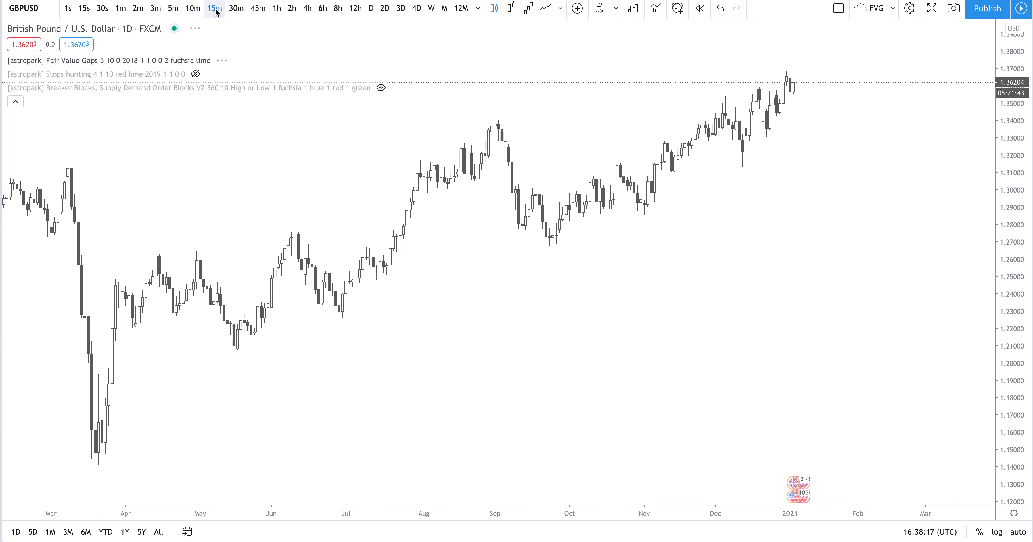
click(236, 60)
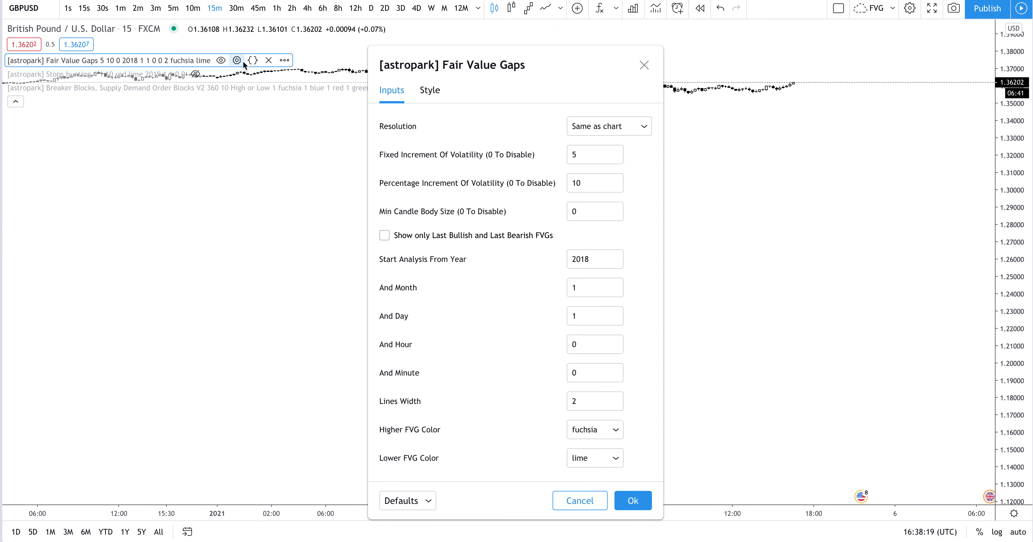
click(577, 128)
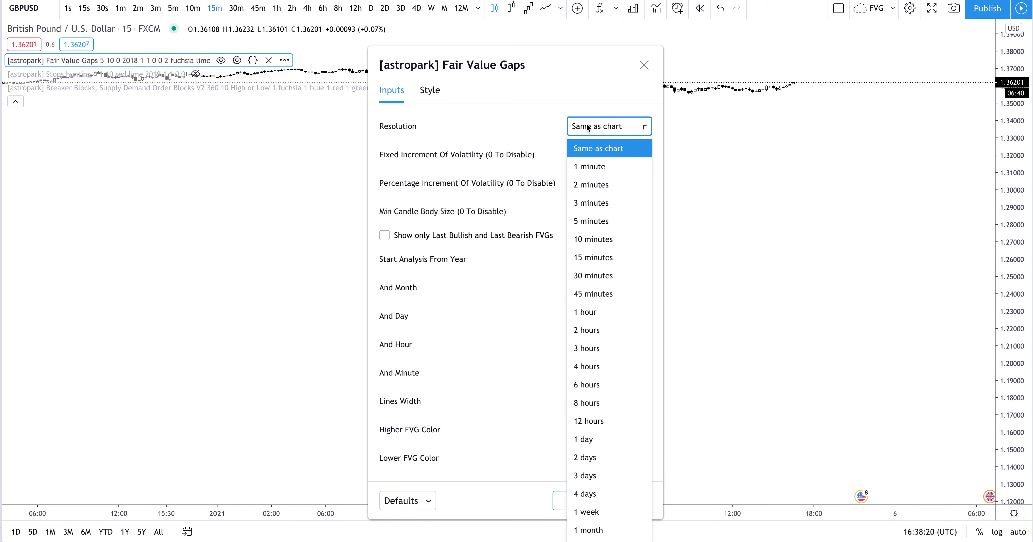
click(600, 367)
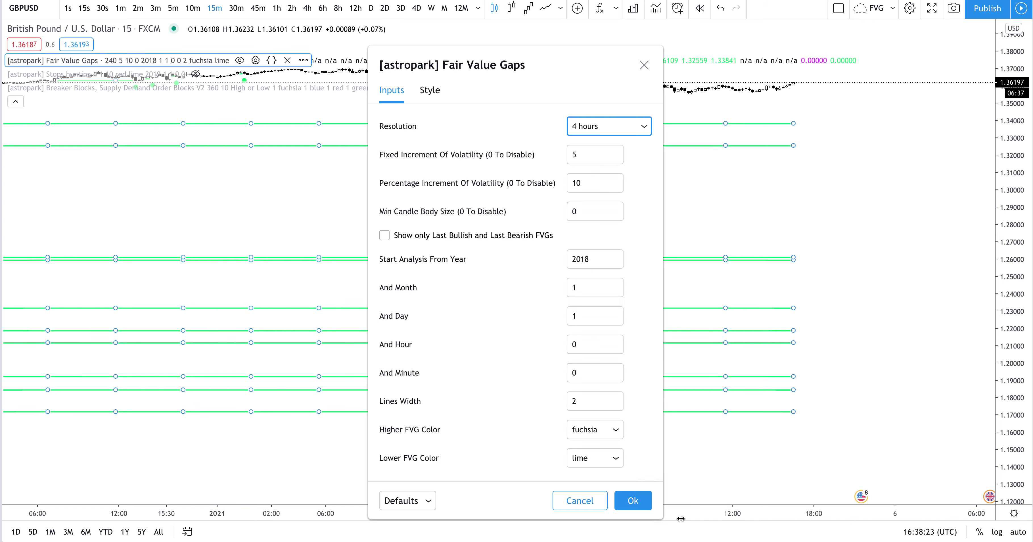
click(632, 500)
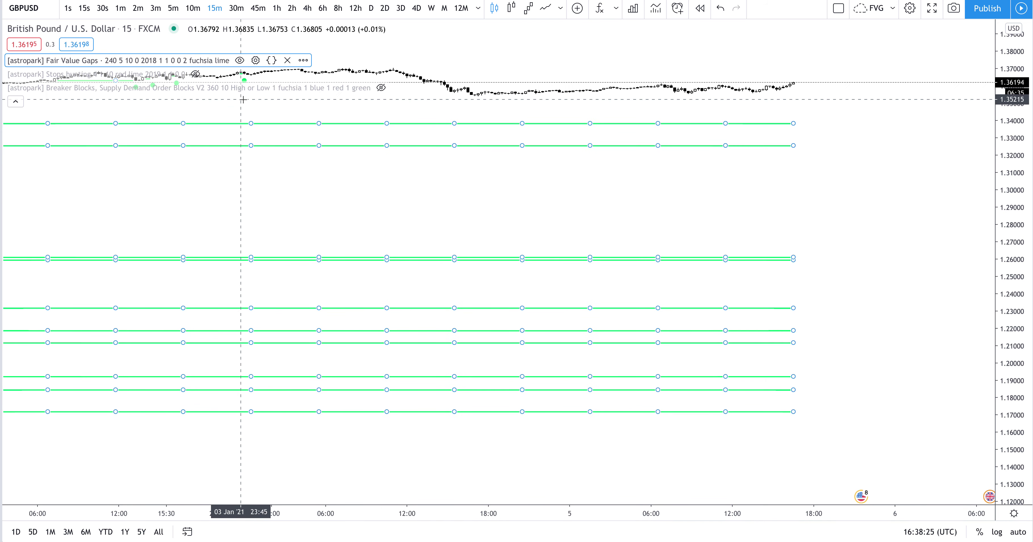
Set the Fair Value Gaps indicator to start its analysis from the year 2020
click(253, 61)
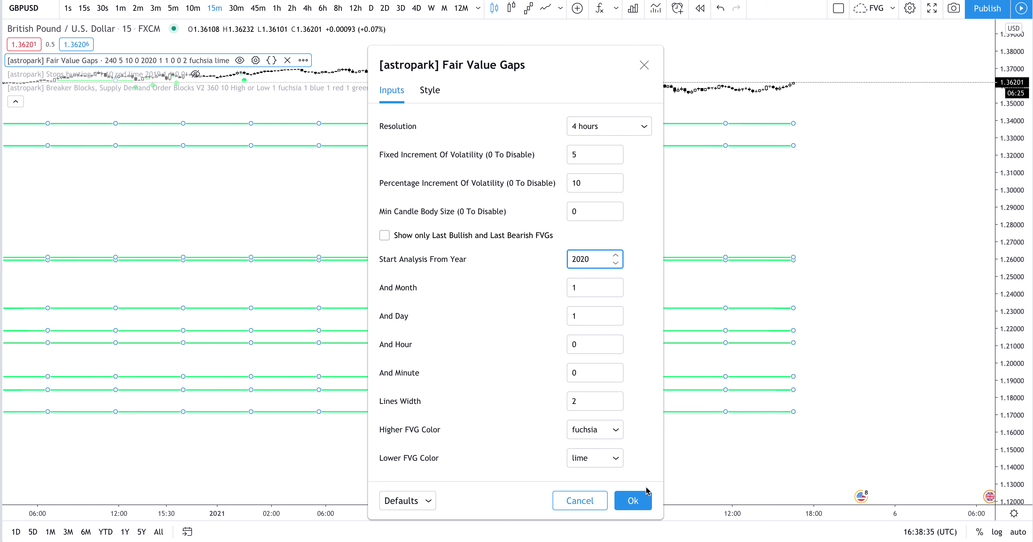
click(635, 499)
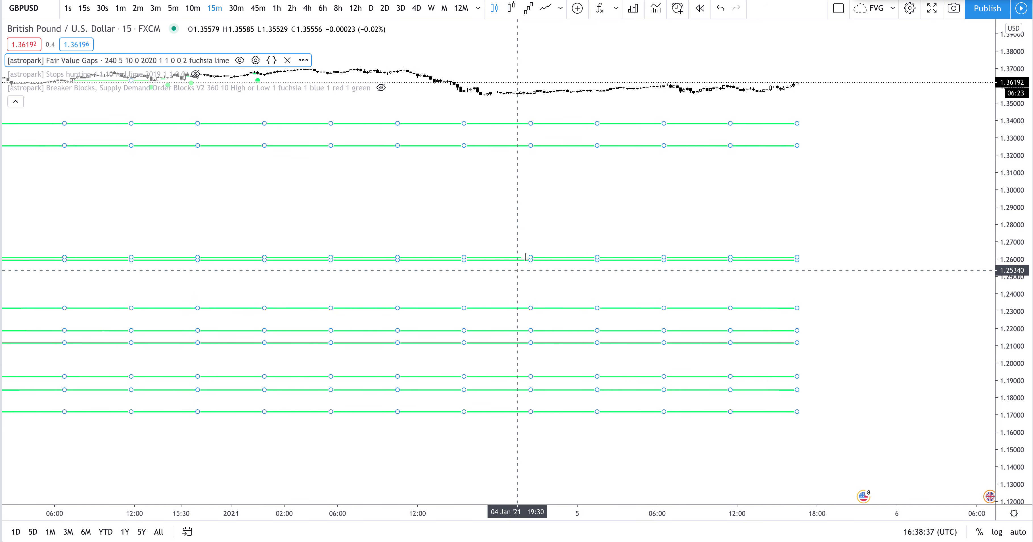
scroll(698, 270, down, 3)
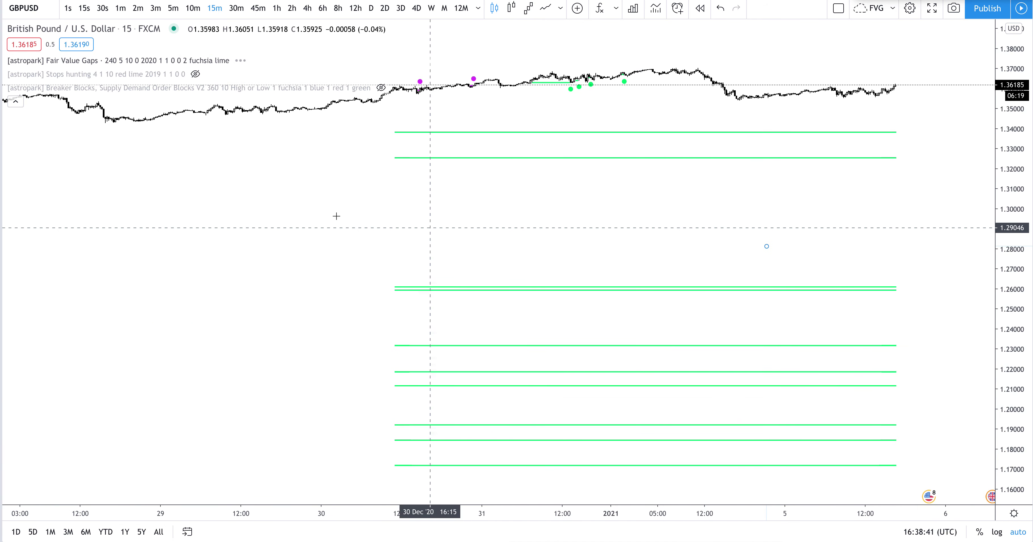
mouse_move(195, 87)
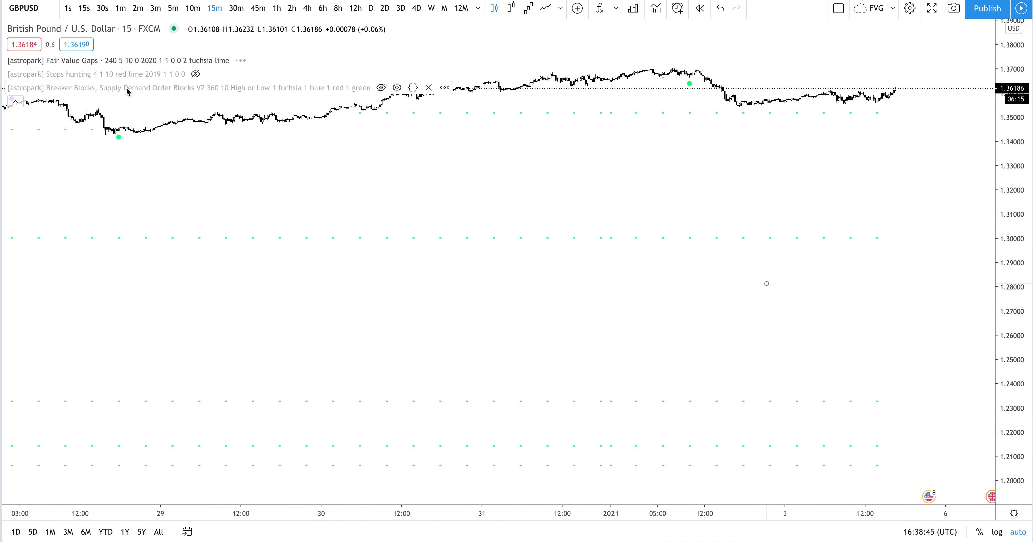
Circle the 4-hour gap reactions at the 21 December and 28–29 December 2020 lows on GBPUSD with brush strokes
drag(885, 277, 876, 433)
key(ctrl+z)
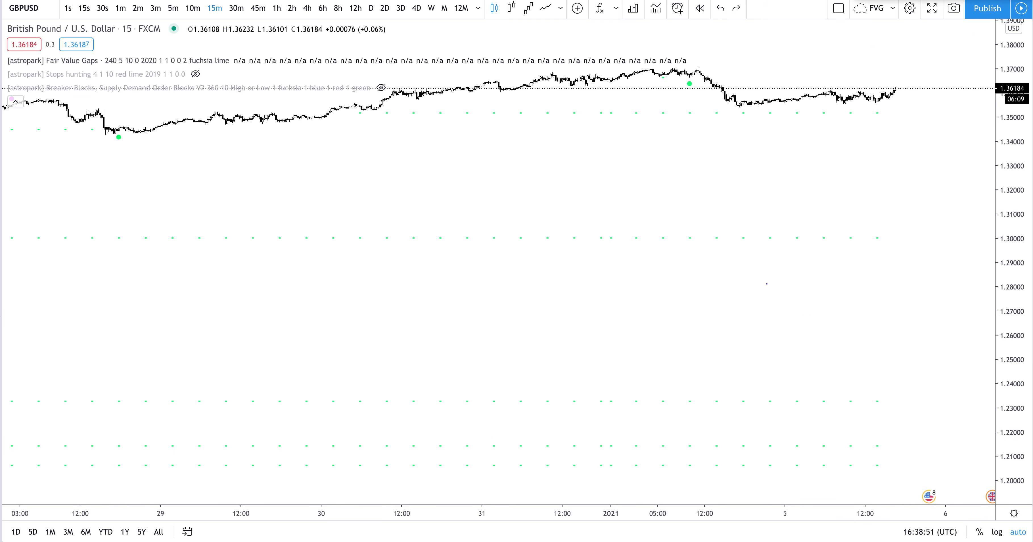
drag(884, 352, 854, 364)
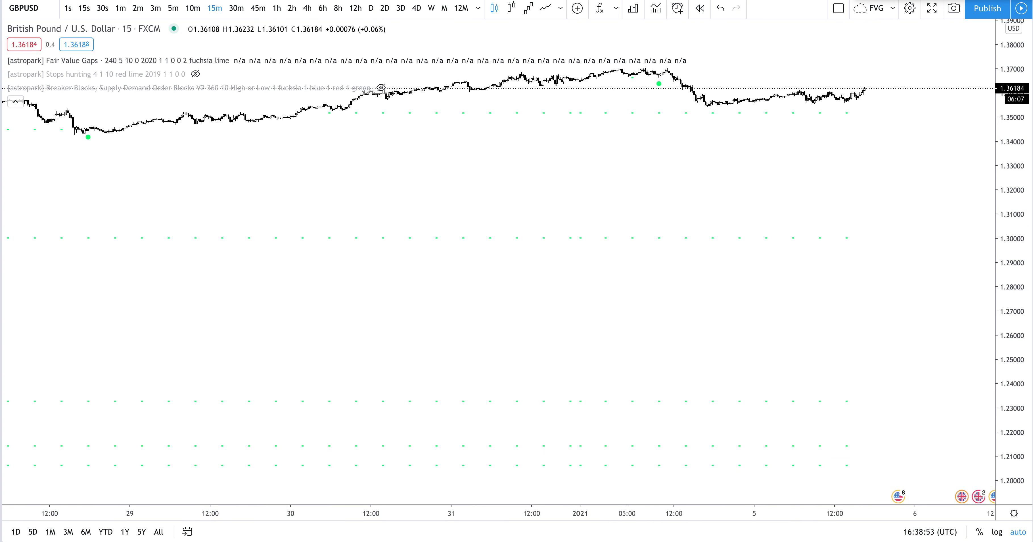
drag(997, 267, 997, 191)
drag(842, 187, 650, 329)
scroll(838, 404, down, 5)
scroll(774, 316, down, 5)
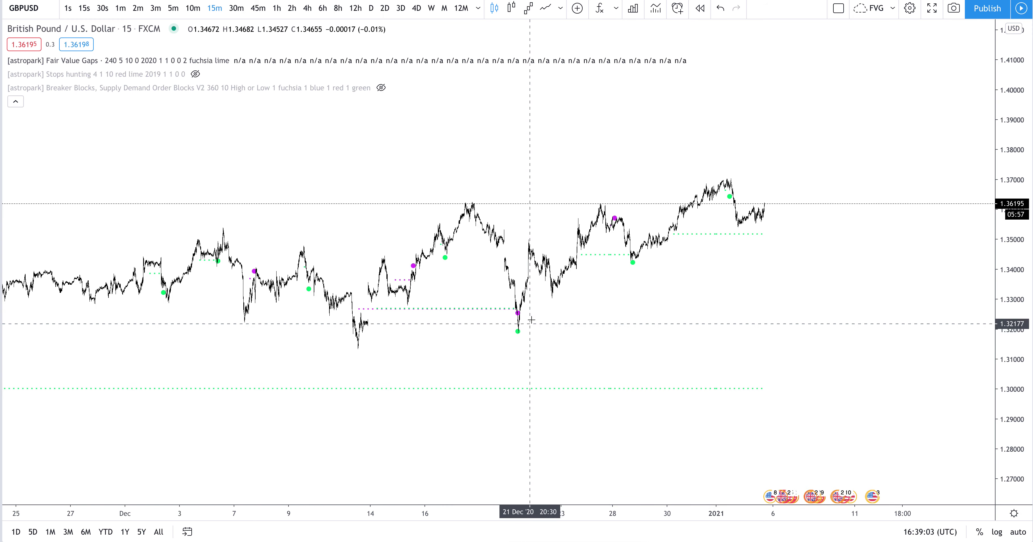
mouse_move(503, 314)
mouse_down()
mouse_move(535, 325)
mouse_move(527, 306)
mouse_up()
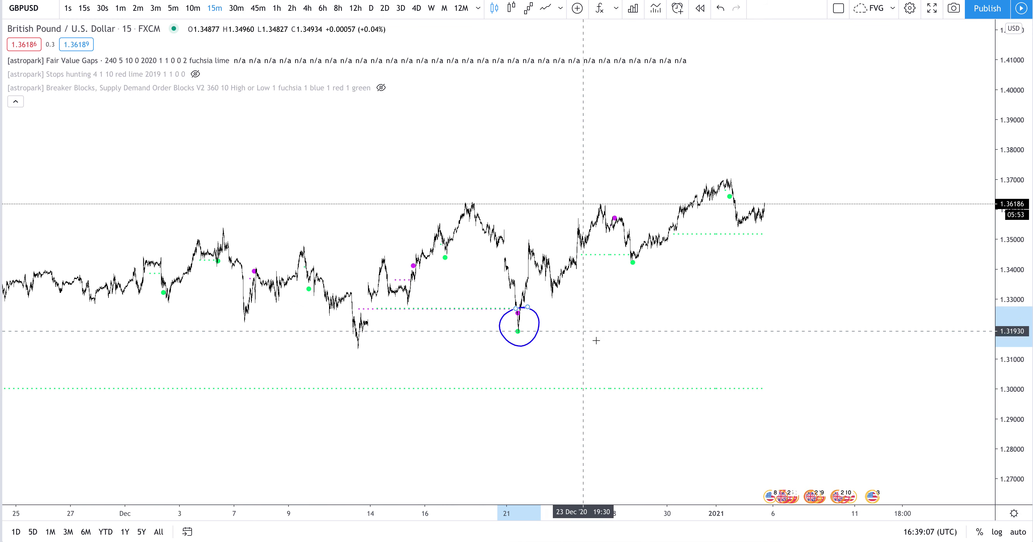
drag(632, 251, 648, 262)
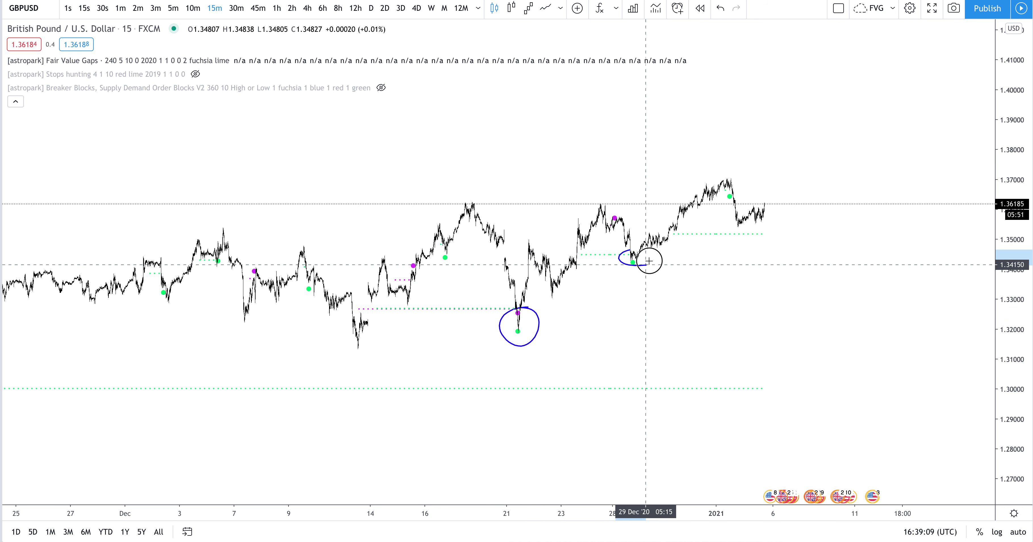
Show the Breaker Blocks, Supply Demand Order Blocks V2 indicator and review its input settings without changing them
click(380, 88)
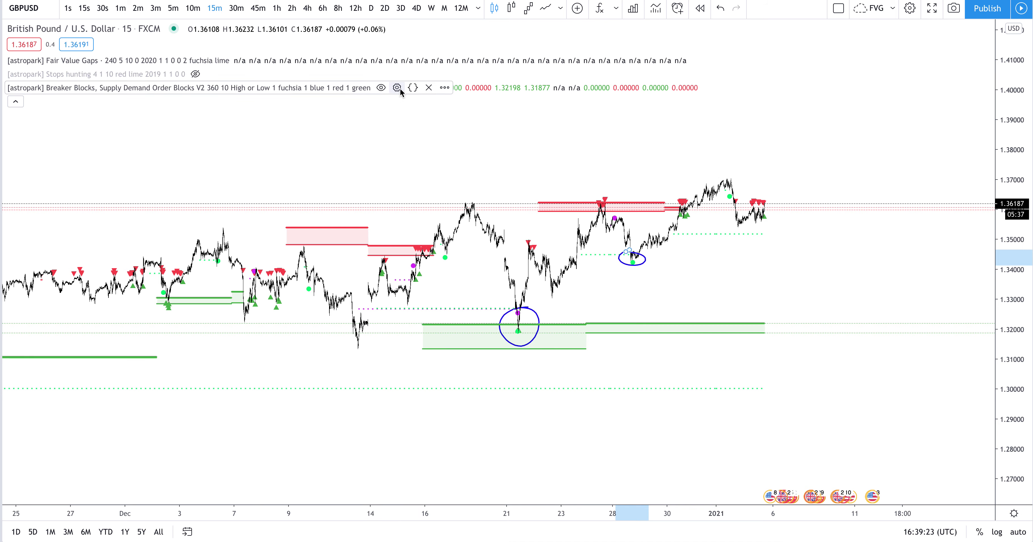
double_click(401, 89)
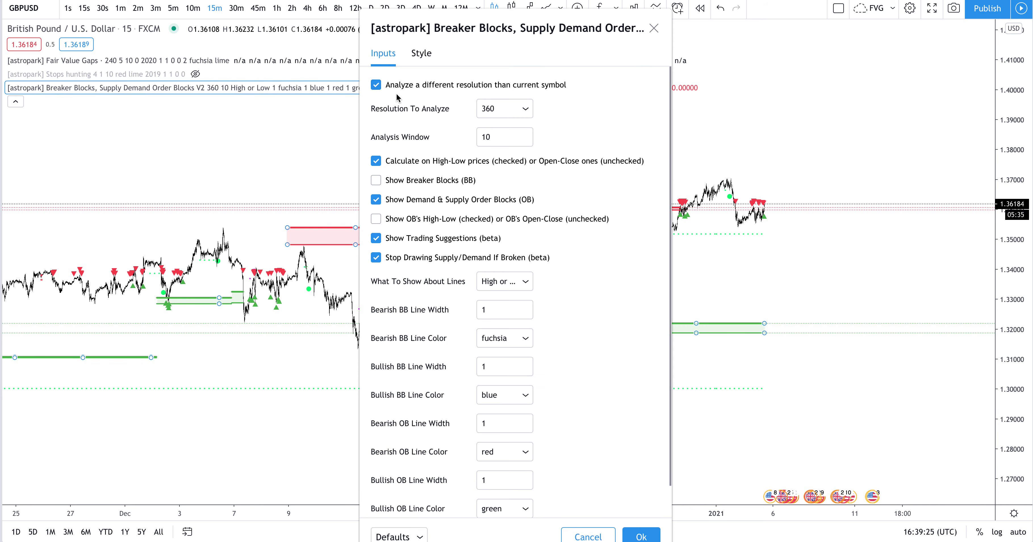
drag(454, 36, 753, 36)
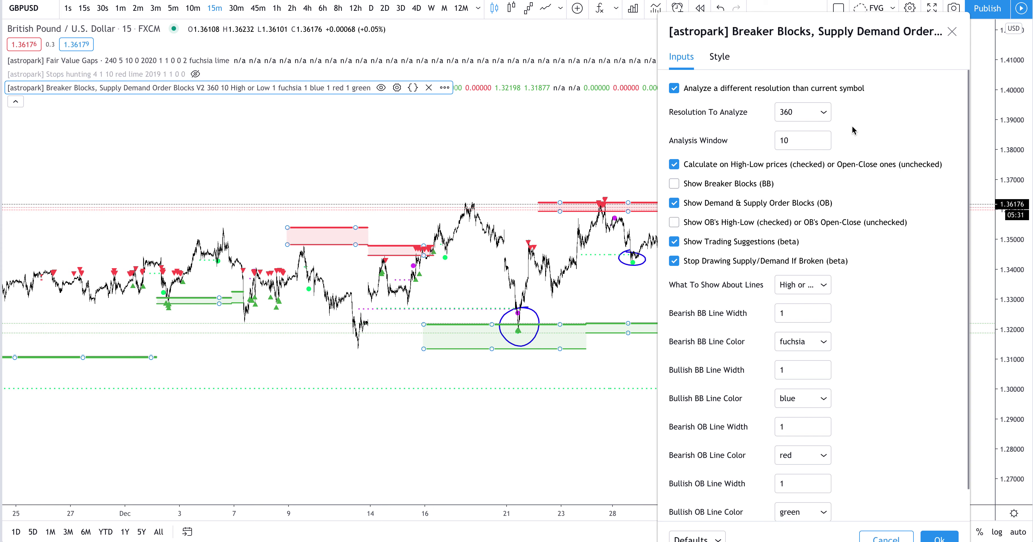
key(Escape)
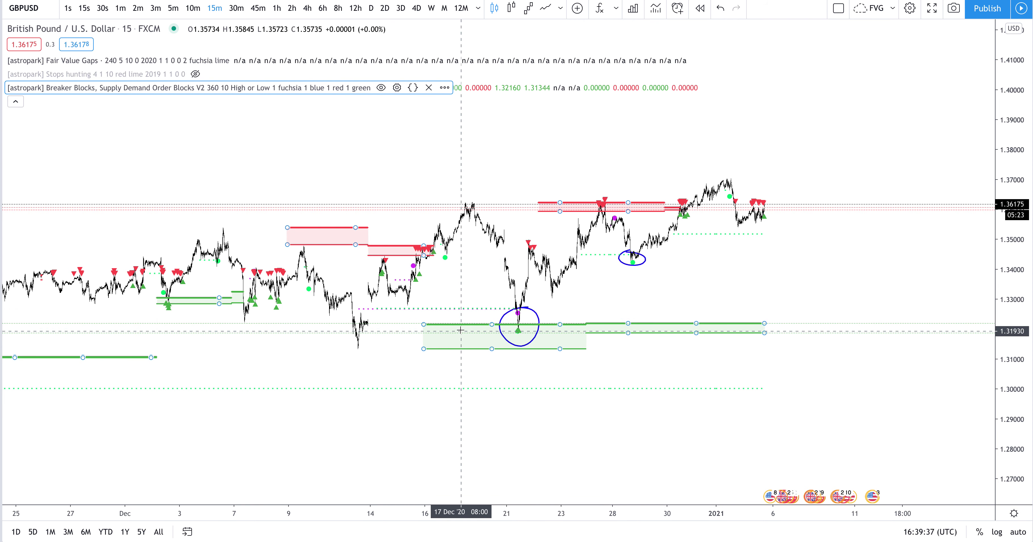
Outline the green demand block around the 21 December 2020 low with a brush stroke
mouse_move(471, 324)
mouse_down()
mouse_move(560, 339)
mouse_move(472, 348)
mouse_up()
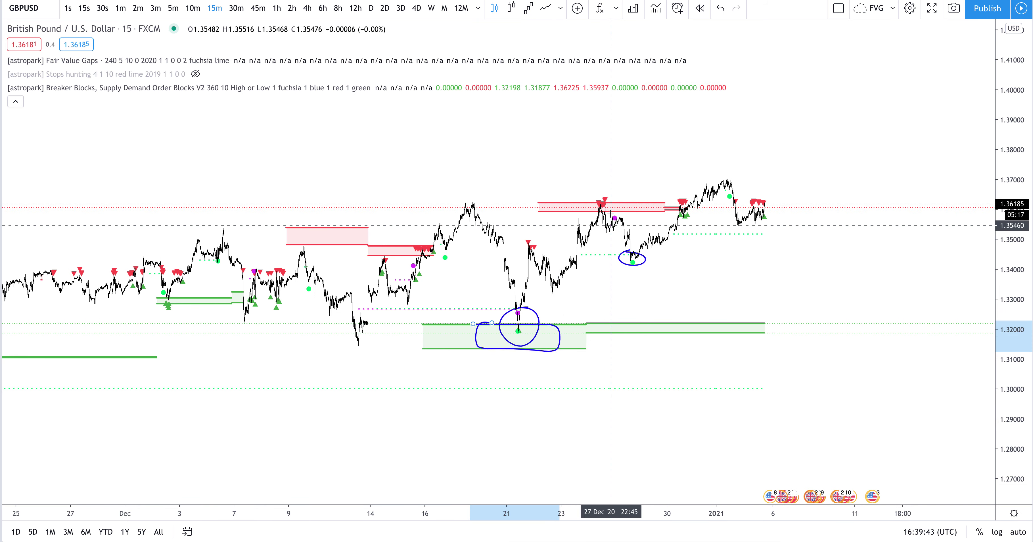
Circle the 28 December 2020 high on GBPUSD and outline the red supply block there with brush strokes
mouse_move(597, 217)
mouse_down()
mouse_move(615, 198)
mouse_move(587, 199)
mouse_up()
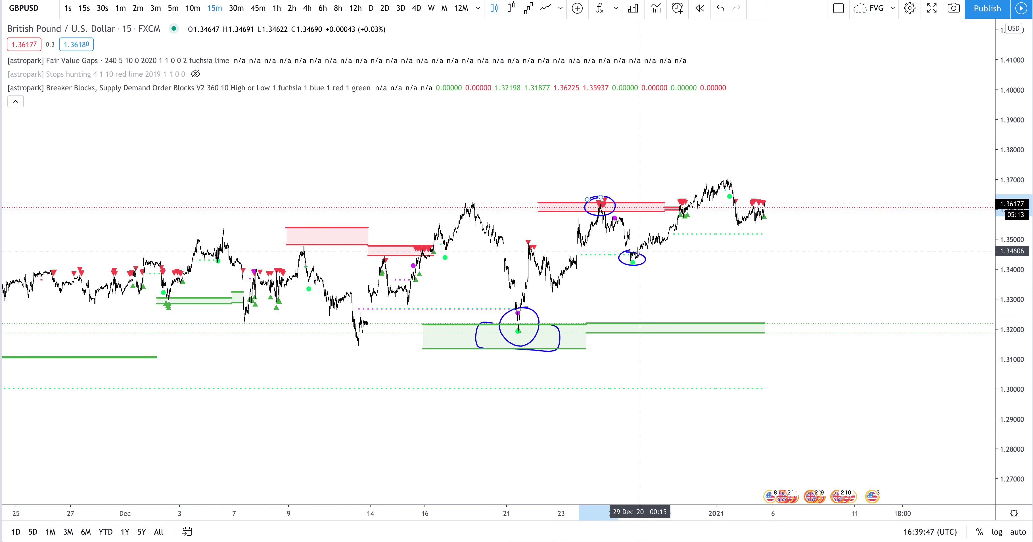
mouse_move(680, 199)
mouse_down()
mouse_move(687, 216)
mouse_move(672, 202)
mouse_up()
mouse_move(566, 199)
mouse_down()
mouse_move(697, 207)
mouse_move(697, 215)
mouse_move(567, 197)
mouse_up()
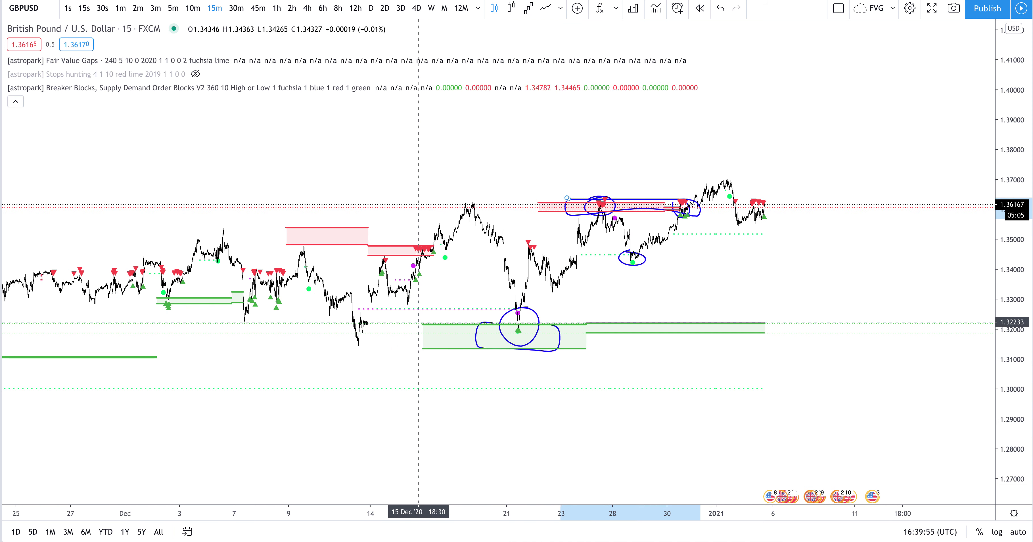
Circle the green demand block of early December and the two red supply blocks of 9–16 December with brush strokes
drag(324, 304, 416, 301)
mouse_move(329, 291)
mouse_down()
mouse_move(242, 300)
mouse_move(375, 311)
mouse_move(362, 288)
mouse_move(324, 290)
mouse_up()
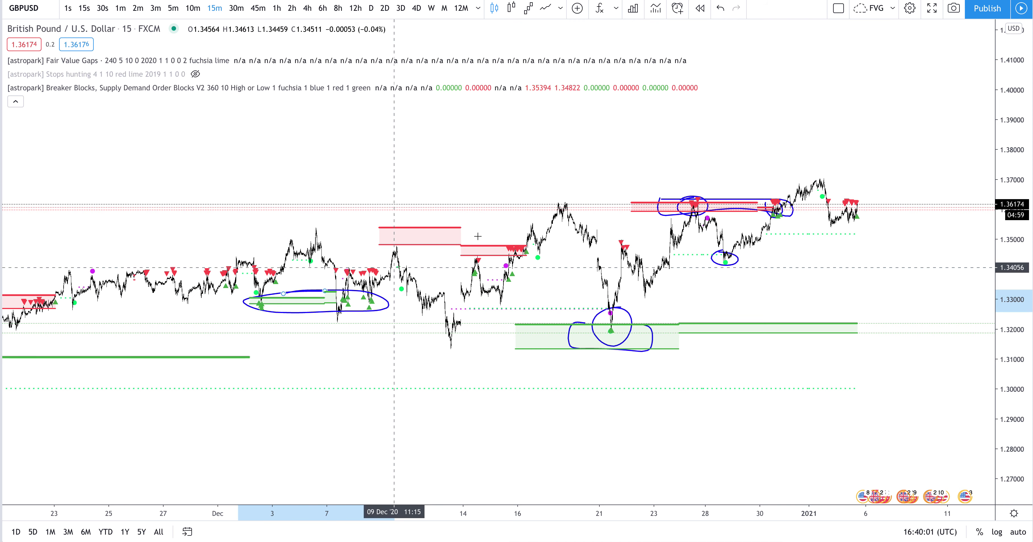
mouse_move(431, 235)
mouse_down()
mouse_move(424, 265)
mouse_move(522, 253)
mouse_move(398, 237)
mouse_up()
scroll(357, 280, left, 5)
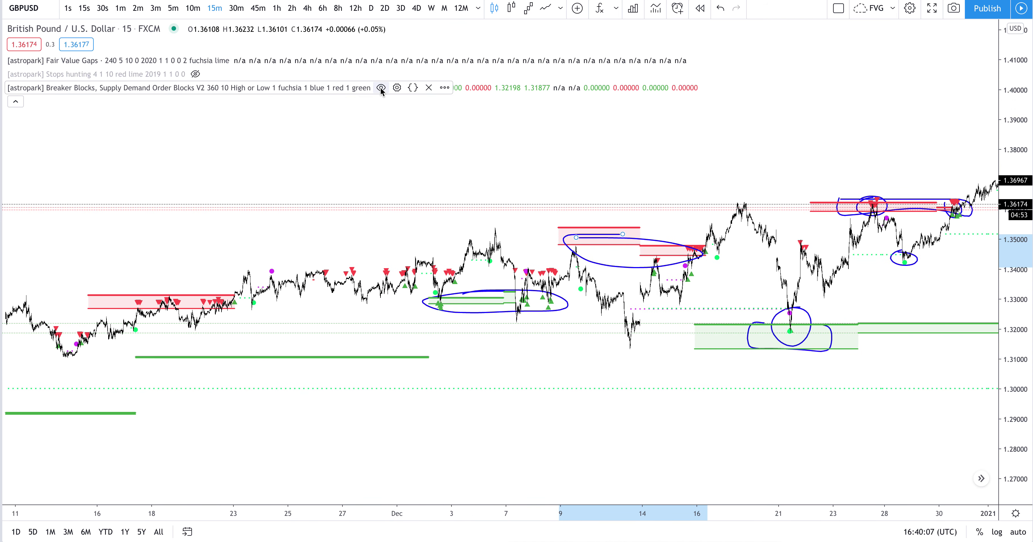
Show the Stops hunting indicator in place of Breaker Blocks, Supply Demand Order Blocks V2 and delete all brush drawings
click(381, 87)
mouse_move(196, 75)
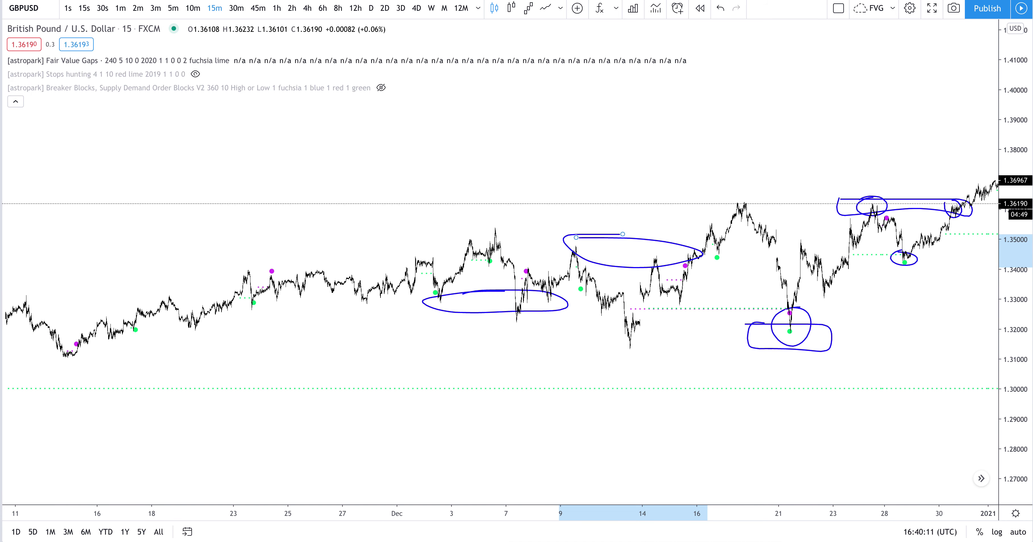
key(Delete)
Circle the highs under the red background bands at 23 November, 26 November and 3–4 December with brush strokes
scroll(542, 306, right, 5)
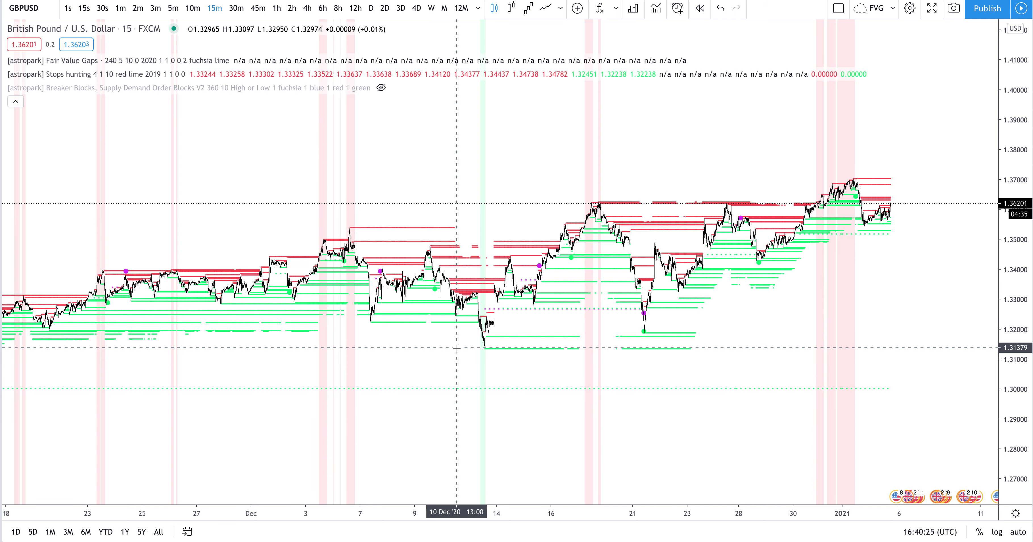
scroll(373, 341, left, 3)
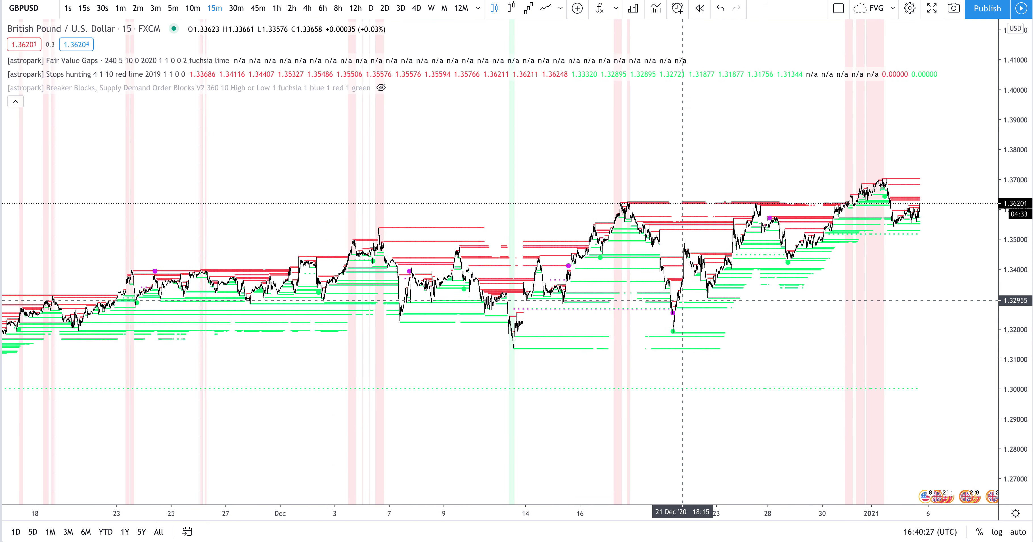
drag(1018, 429, 1018, 381)
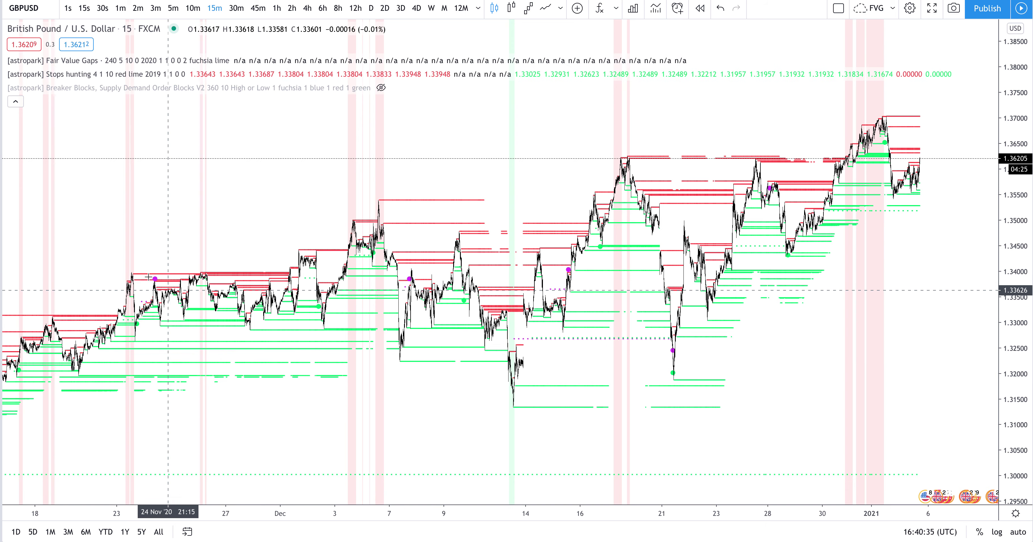
mouse_move(119, 272)
mouse_down()
mouse_move(131, 286)
mouse_move(141, 273)
mouse_move(117, 281)
mouse_up()
mouse_move(205, 269)
mouse_down()
mouse_move(195, 280)
mouse_move(210, 270)
mouse_up()
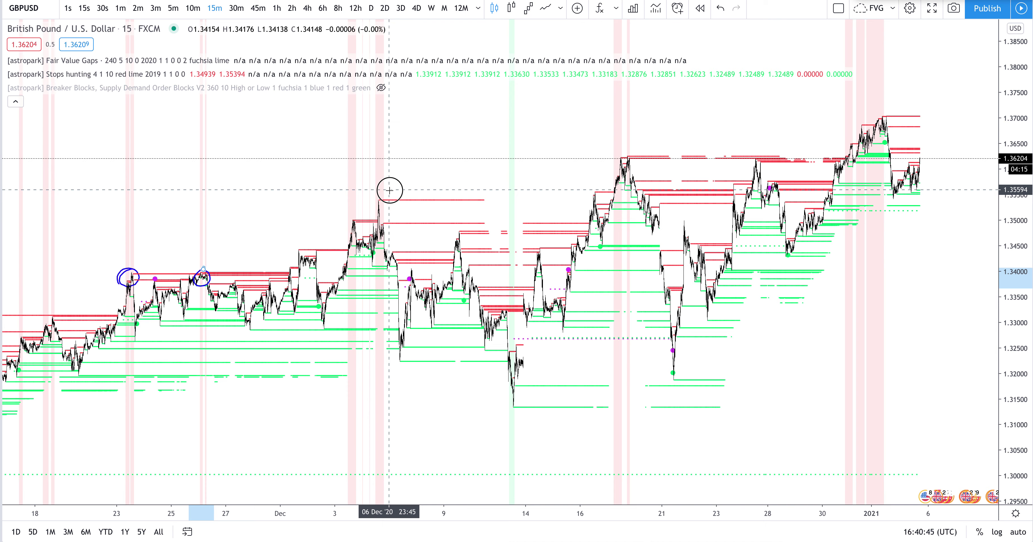
mouse_move(386, 191)
mouse_down()
mouse_move(339, 218)
mouse_move(395, 196)
mouse_move(382, 194)
mouse_up()
Circle the low at the green band around 11 December and the highs at 17 December and the turn of the year
mouse_move(530, 357)
mouse_down()
mouse_move(507, 359)
mouse_move(487, 385)
mouse_move(529, 406)
mouse_move(545, 396)
mouse_move(530, 358)
mouse_up()
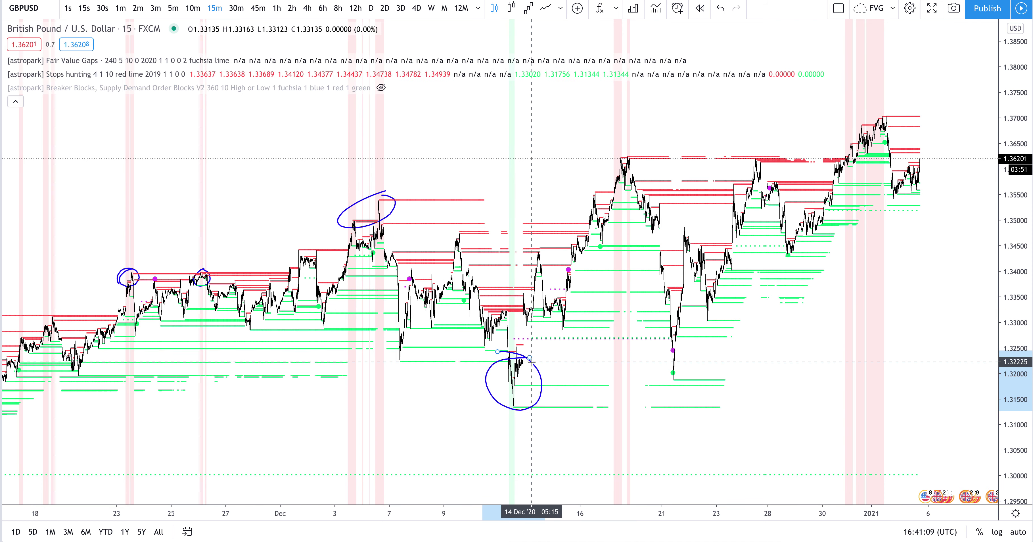
mouse_move(509, 352)
mouse_down()
mouse_move(487, 385)
mouse_move(545, 396)
mouse_move(520, 353)
mouse_up()
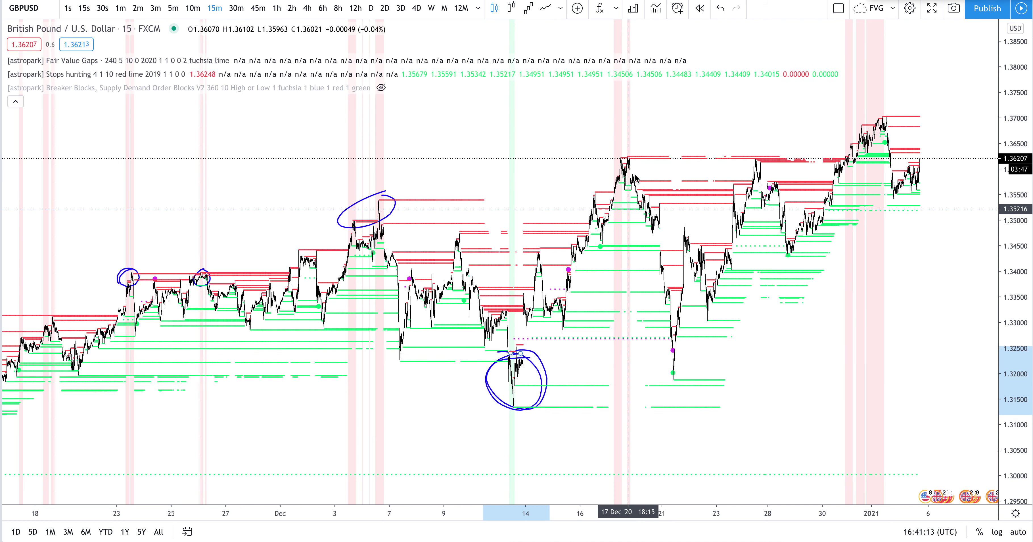
mouse_move(593, 162)
mouse_down()
mouse_move(628, 182)
mouse_move(622, 150)
mouse_up()
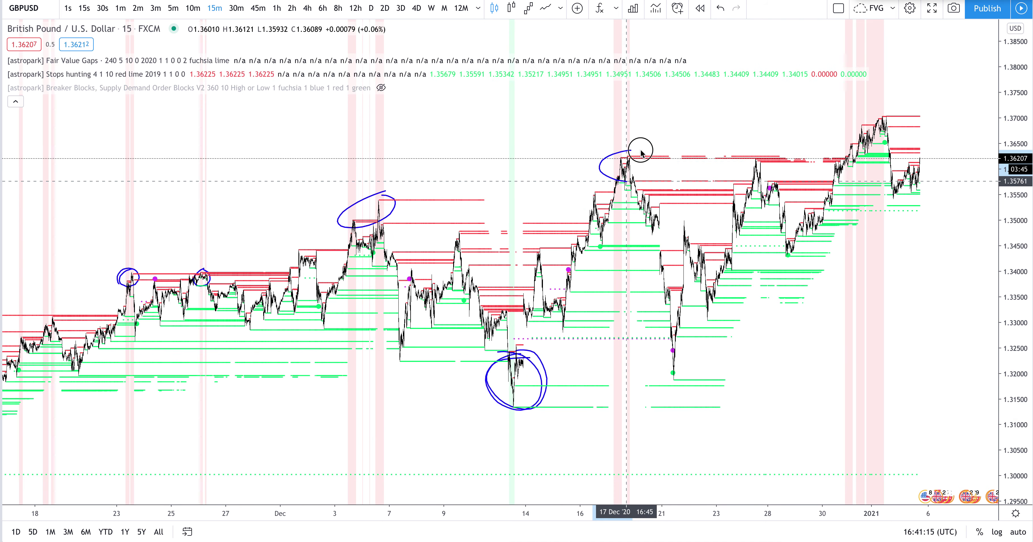
mouse_move(881, 113)
mouse_down()
mouse_move(841, 128)
mouse_move(866, 154)
mouse_move(893, 125)
mouse_move(877, 111)
mouse_up()
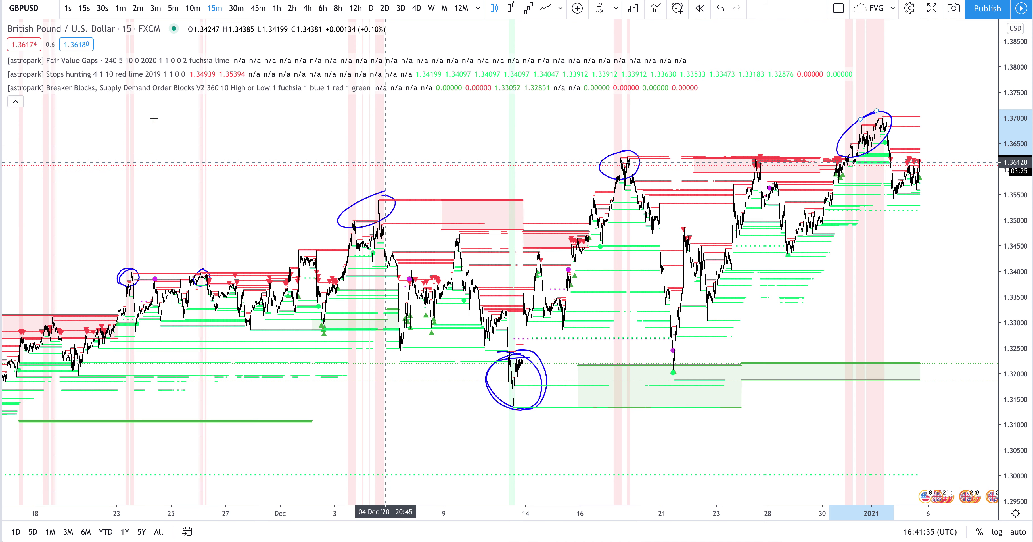
Open the Stops hunting settings and switch the "Too Bears, bullish!" and "Too Bulls, bearish!" backgrounds off and on again
mouse_move(139, 74)
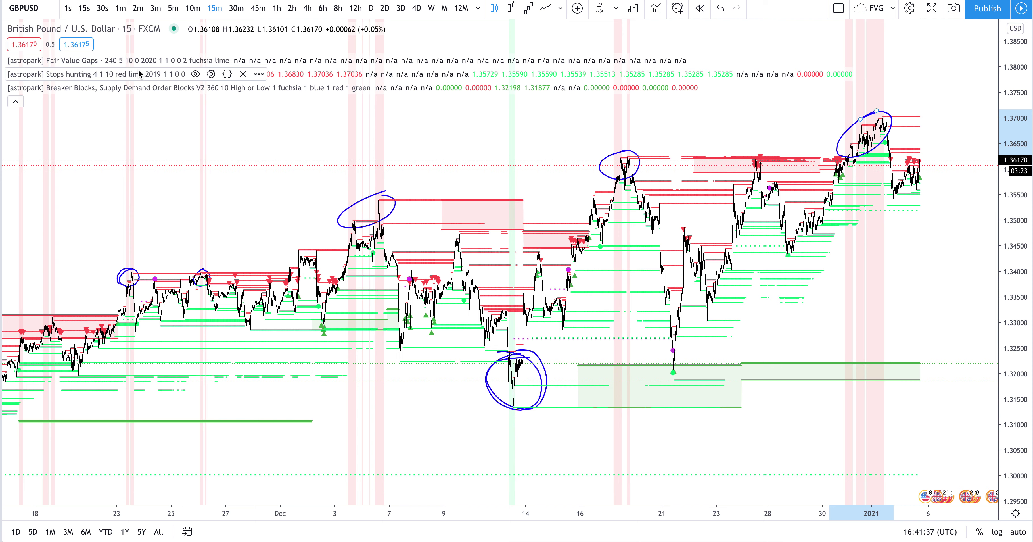
click(211, 74)
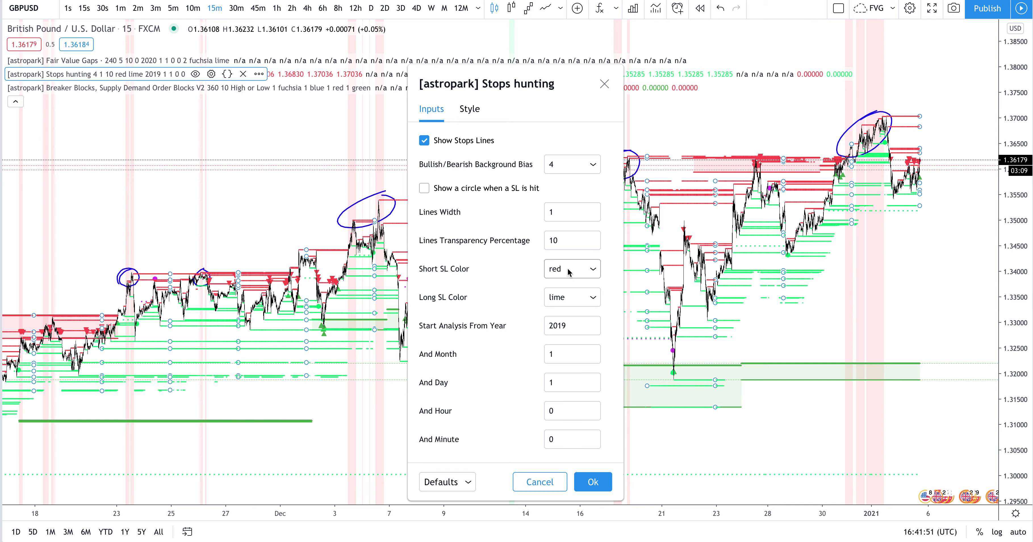
click(470, 108)
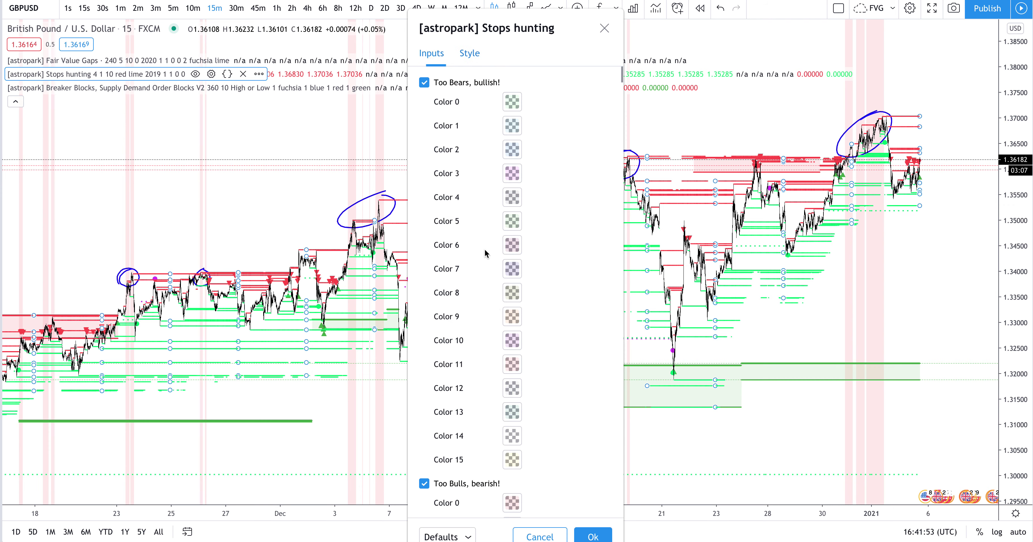
click(423, 83)
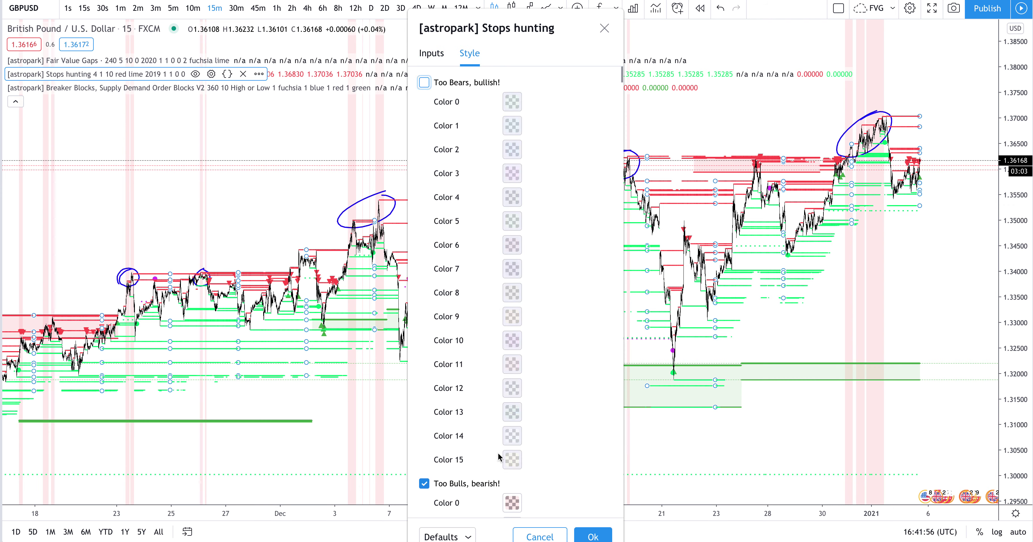
scroll(499, 456, down, 4)
scroll(450, 334, up, 10)
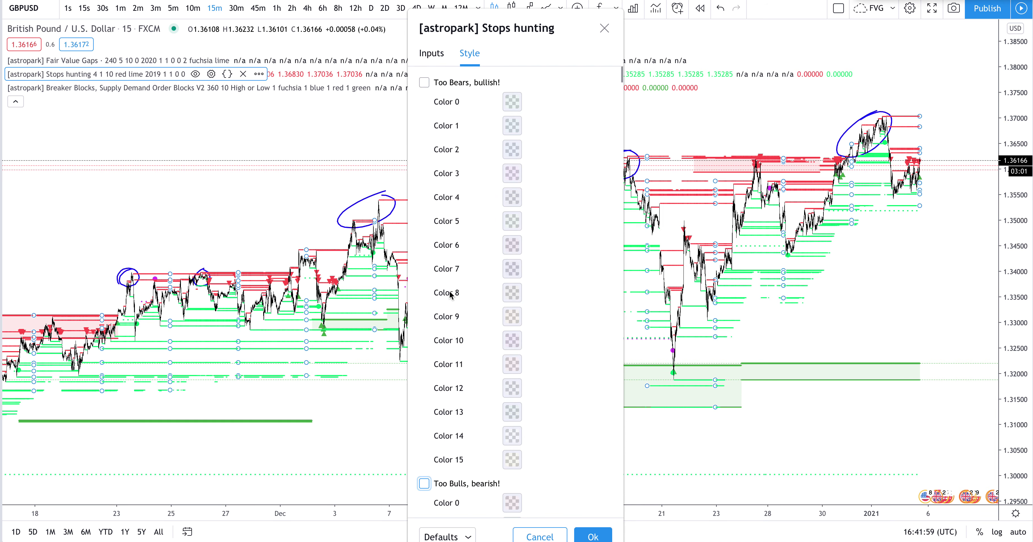
click(424, 83)
scroll(440, 360, down, 3)
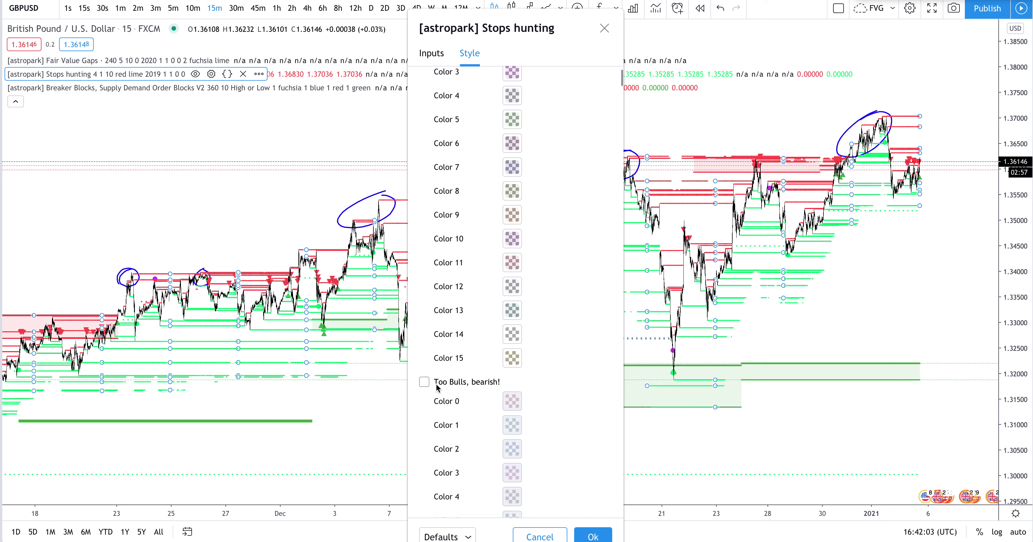
click(424, 383)
scroll(553, 403, down, 12)
scroll(424, 316, up, 12)
Turn off Show Stops Lines in the Stops hunting inputs and apply the change
click(432, 56)
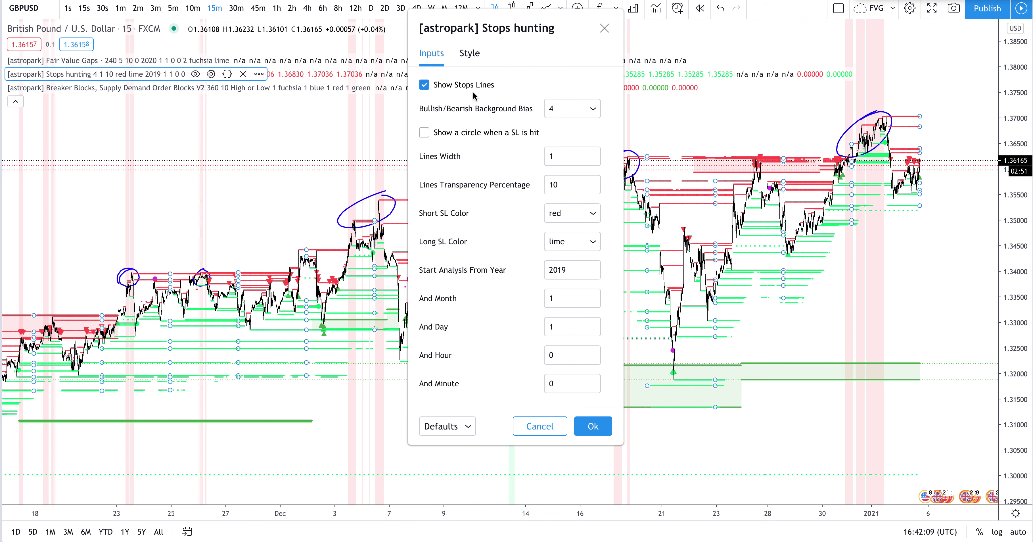
click(424, 85)
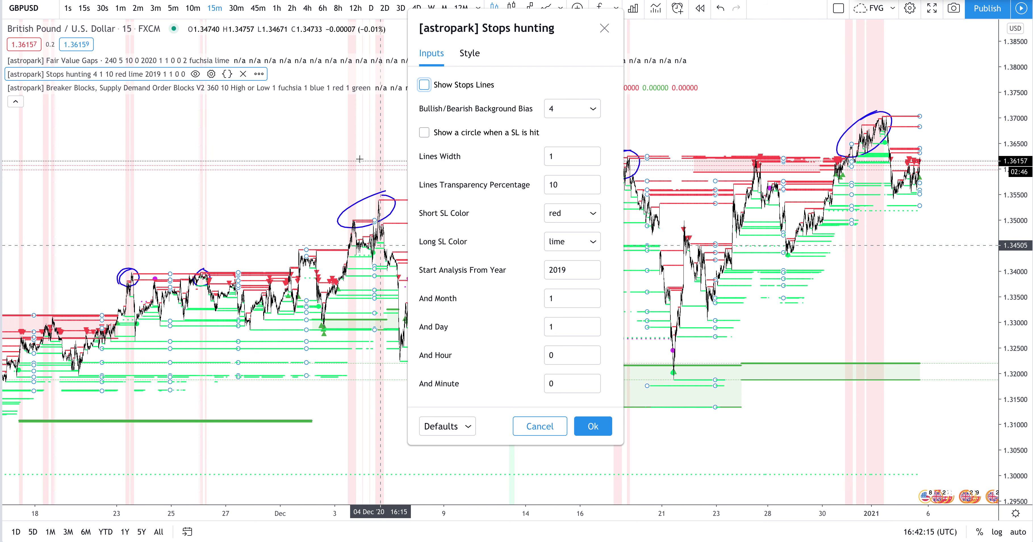
key(Return)
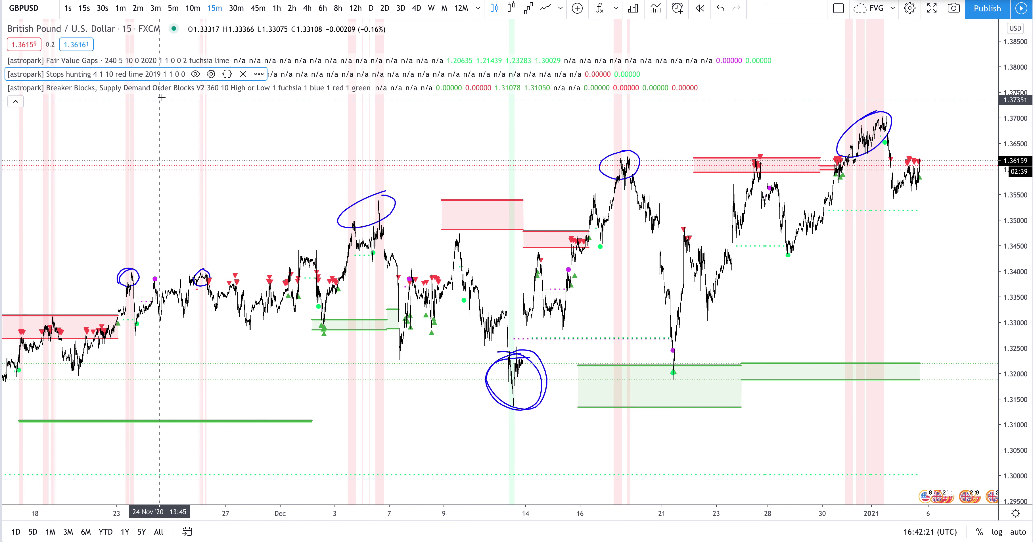
Turn off Show Trading Suggestions (beta) in the Breaker Blocks, Supply Demand Order Blocks V2 inputs and apply the change
click(397, 88)
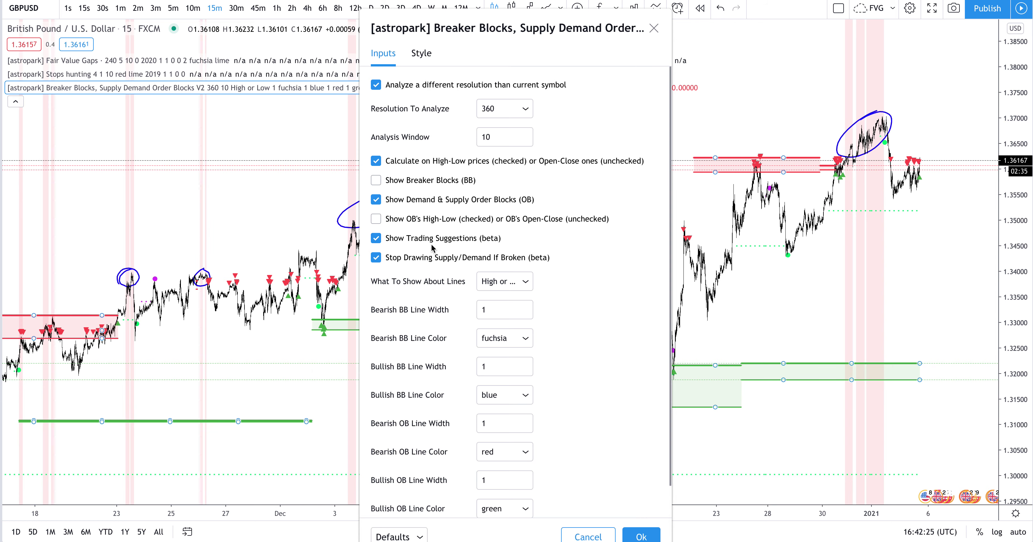
click(643, 536)
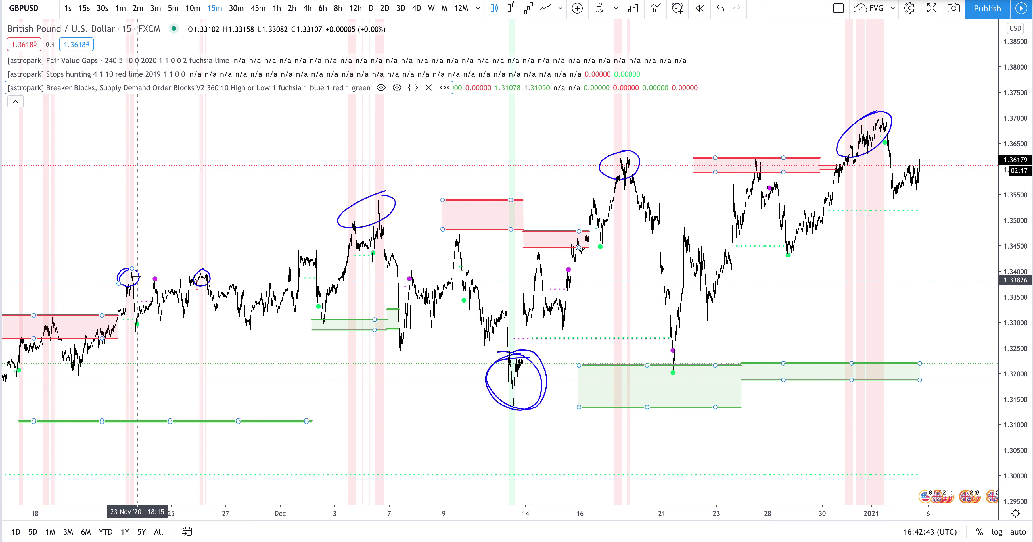
Circle the fuchsia gap reaction at 24 November and outline the band joining the 23–26 November highs with brush strokes
click(152, 273)
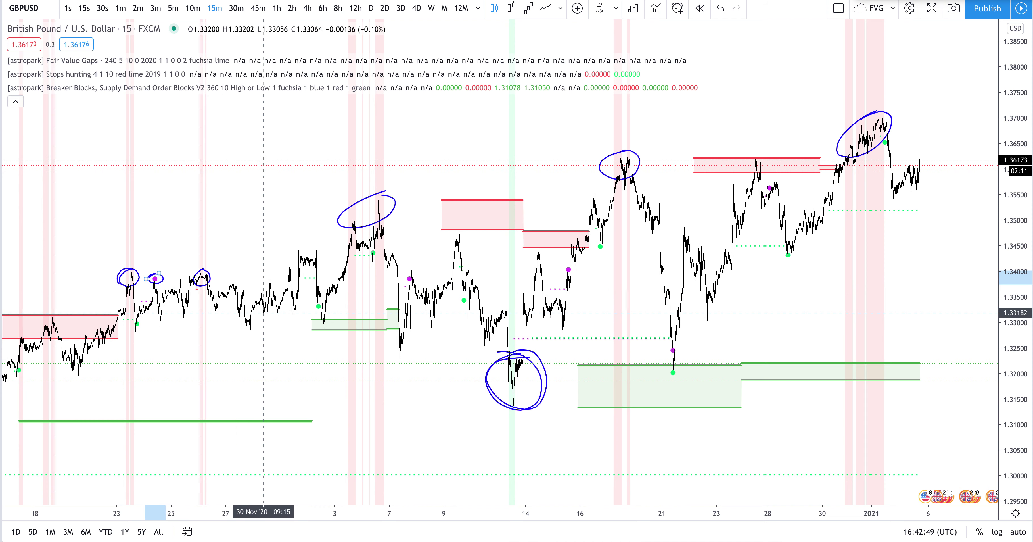
click(204, 272)
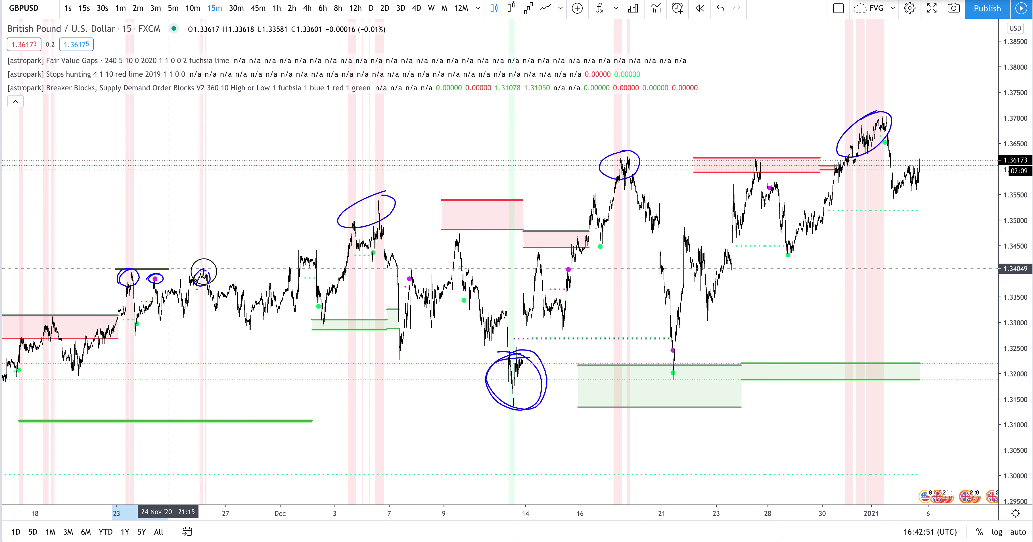
drag(216, 282, 117, 285)
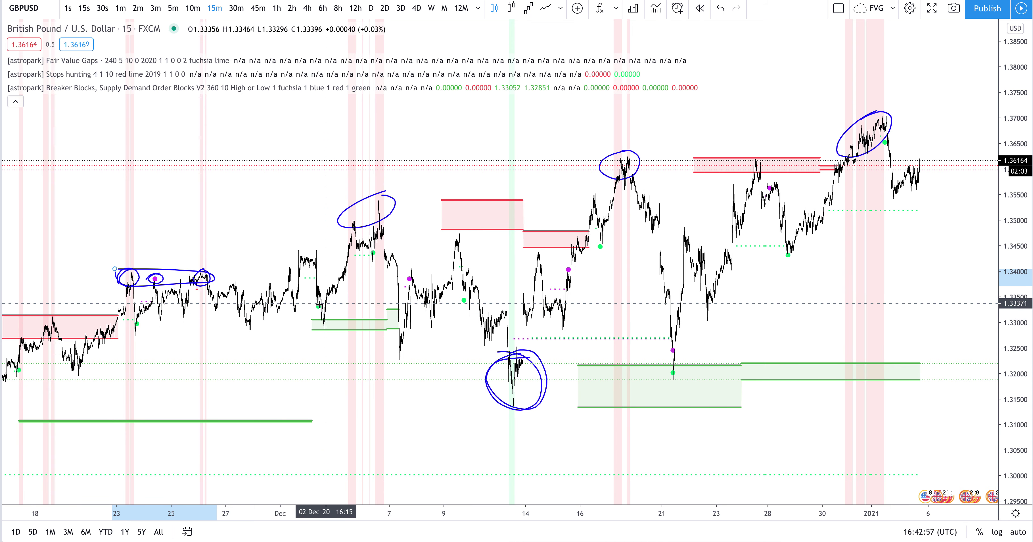
Mark the early December demand reaction, the large green demand block around 21 December and the 28–29 December low with brush strokes
mouse_move(317, 320)
mouse_down()
mouse_move(336, 328)
mouse_move(318, 316)
mouse_up()
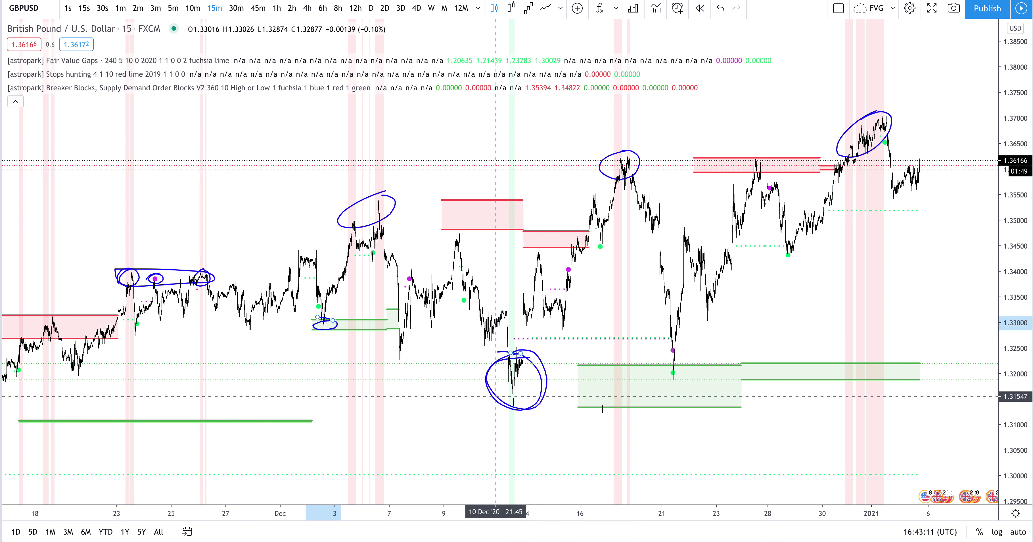
mouse_move(621, 364)
mouse_down()
mouse_move(695, 363)
mouse_move(733, 414)
mouse_move(621, 359)
mouse_up()
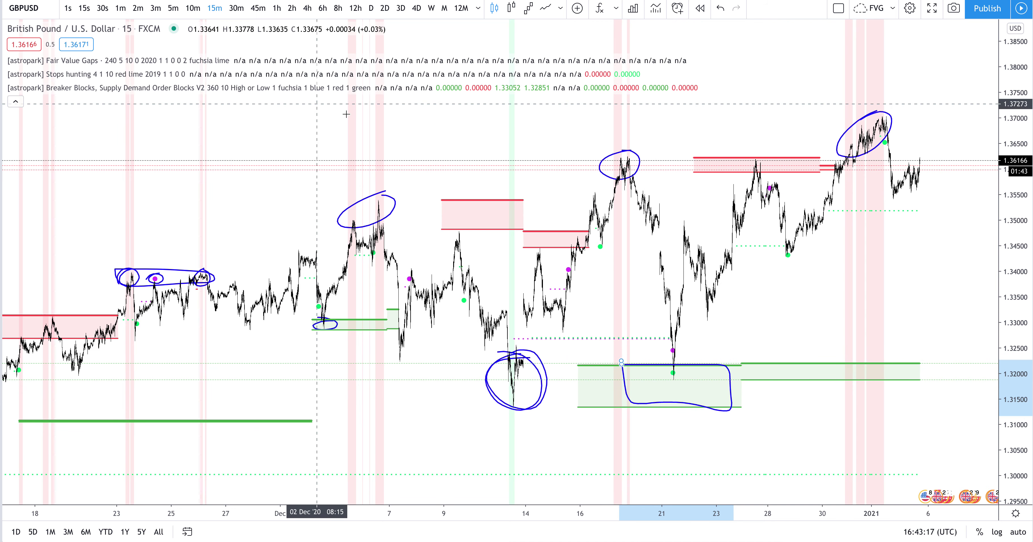
mouse_move(806, 244)
mouse_down()
mouse_move(766, 248)
mouse_move(818, 244)
mouse_up()
Circle the 17 December high again and outline the red supply block spanning 22–30 December with brush strokes
mouse_move(612, 158)
mouse_down()
mouse_move(621, 177)
mouse_move(644, 163)
mouse_move(616, 157)
mouse_up()
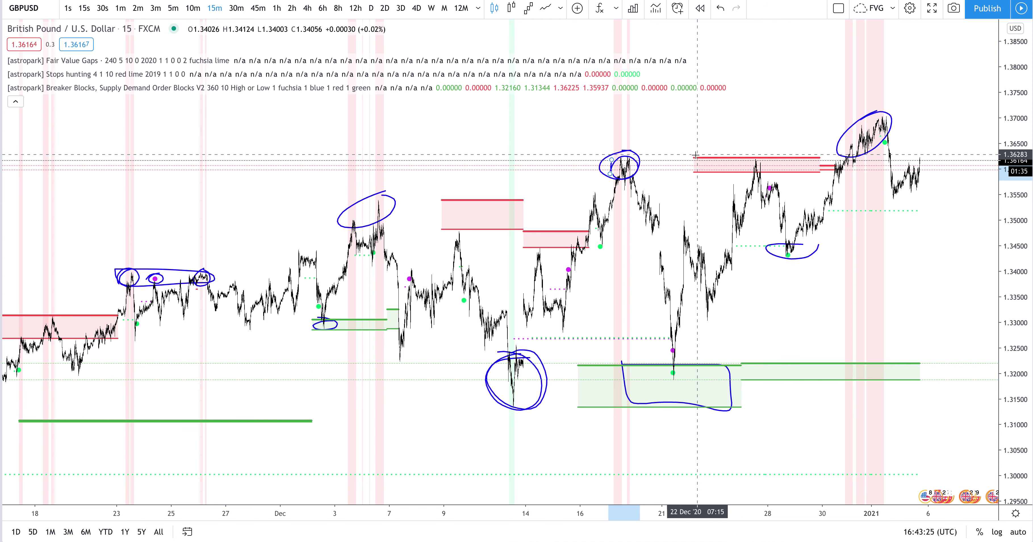
mouse_move(696, 155)
mouse_down()
mouse_move(814, 155)
mouse_move(816, 170)
mouse_move(697, 170)
mouse_move(693, 154)
mouse_up()
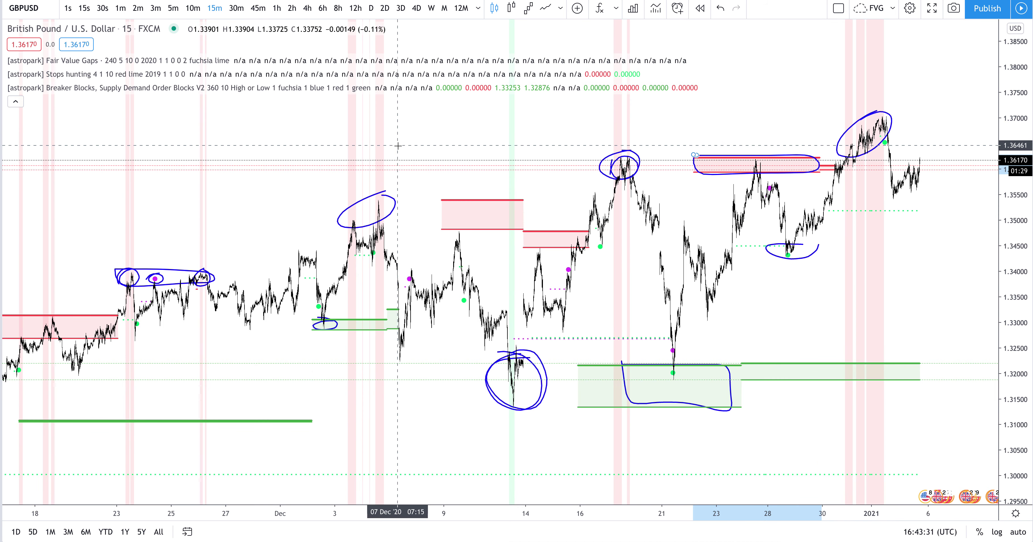
Set the Fair Value Gaps indicator's resolution to 1 hour and close its settings
click(256, 61)
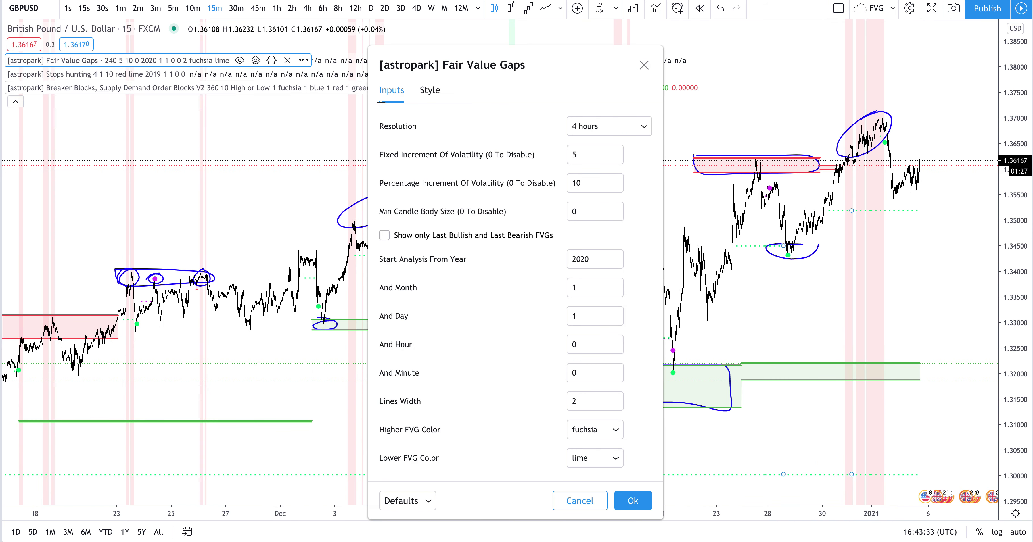
click(600, 140)
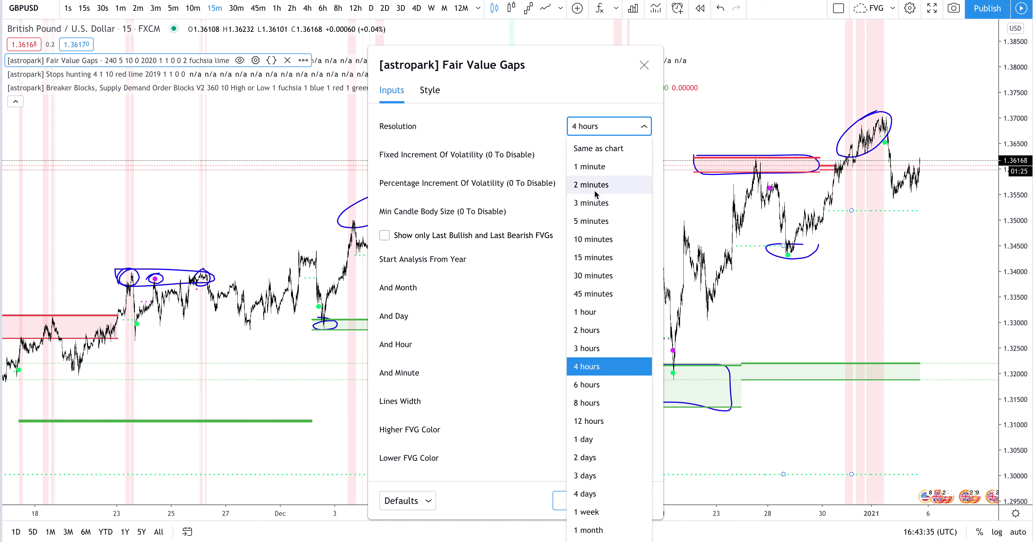
click(595, 314)
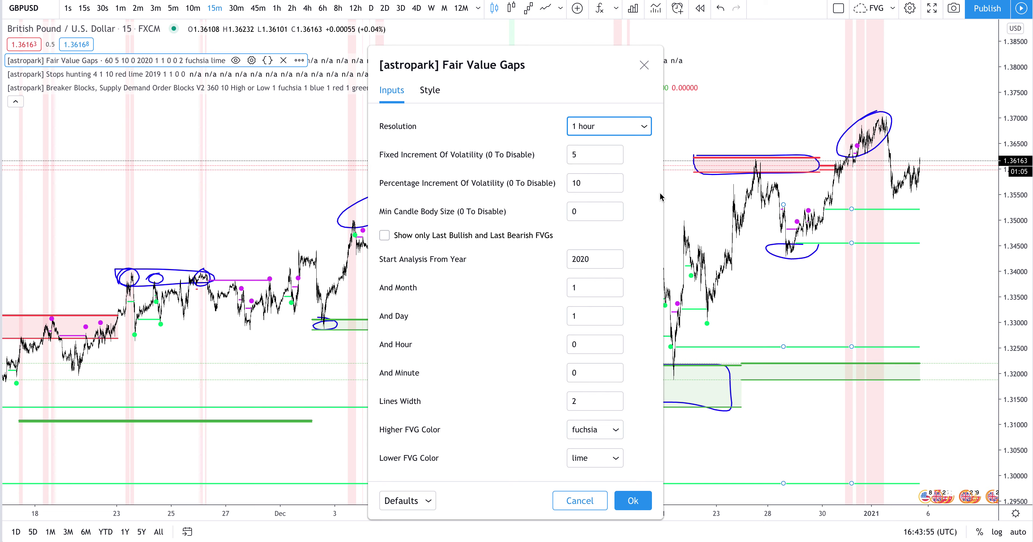
click(644, 66)
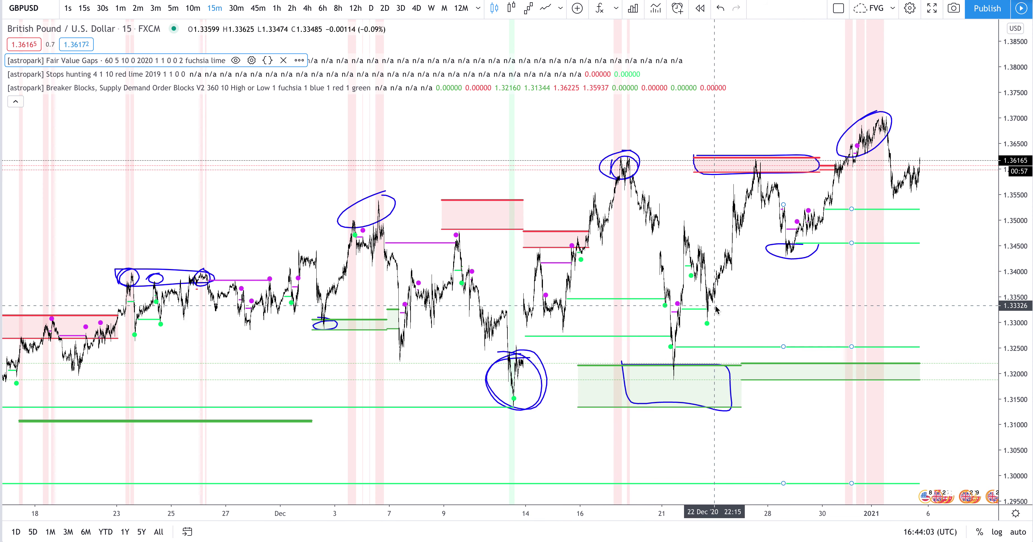
Circle the gap-line reactions at 22, 15 and 9 December and the 11 December low, and extend the late-November highs band to 30 November with brush strokes
mouse_move(708, 305)
mouse_down()
mouse_move(691, 315)
mouse_move(718, 322)
mouse_move(709, 306)
mouse_up()
mouse_move(581, 256)
mouse_down()
mouse_move(567, 242)
mouse_move(555, 263)
mouse_move(577, 264)
mouse_move(571, 242)
mouse_move(561, 252)
mouse_up()
click(460, 229)
mouse_move(460, 229)
mouse_down()
mouse_move(468, 240)
mouse_move(449, 245)
mouse_move(452, 227)
mouse_up()
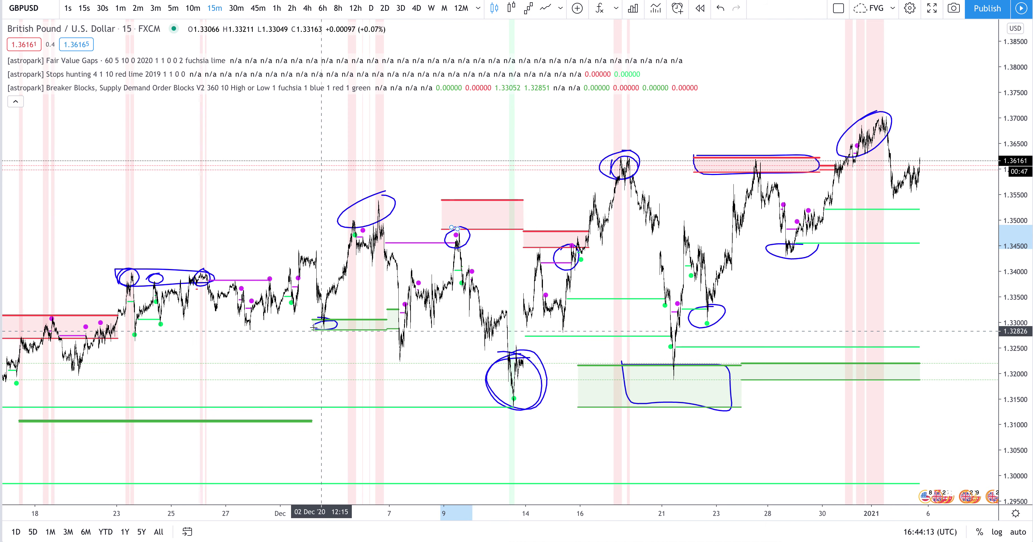
mouse_move(510, 401)
mouse_down()
mouse_move(520, 393)
mouse_move(507, 398)
mouse_up()
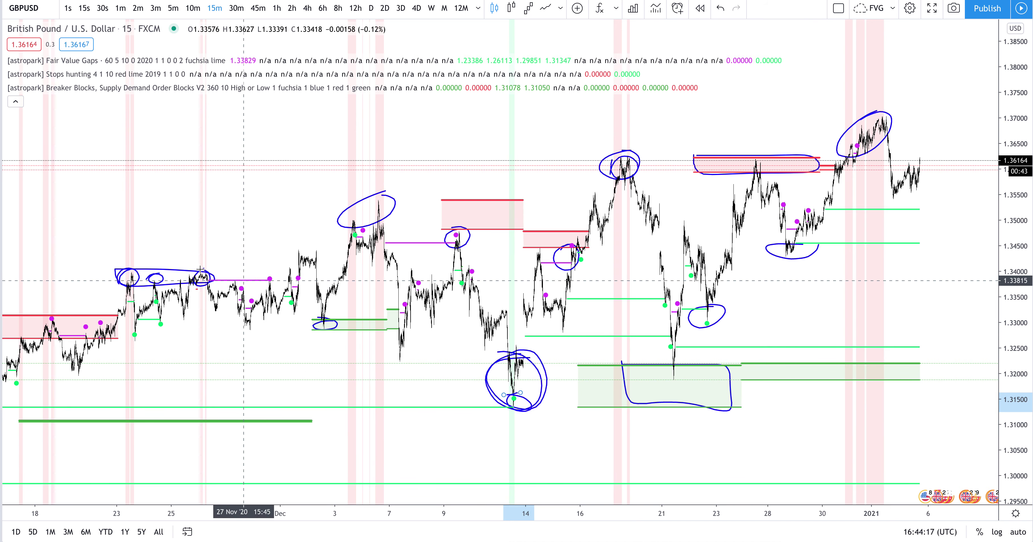
mouse_move(273, 273)
mouse_down()
mouse_move(261, 275)
mouse_move(267, 282)
mouse_move(272, 274)
mouse_move(240, 272)
mouse_move(188, 281)
mouse_up()
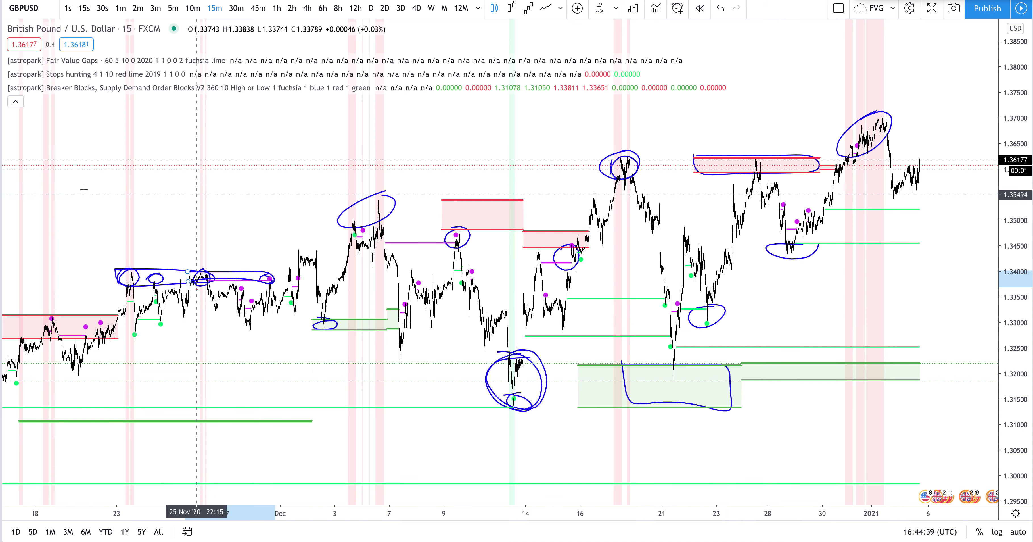
click(299, 155)
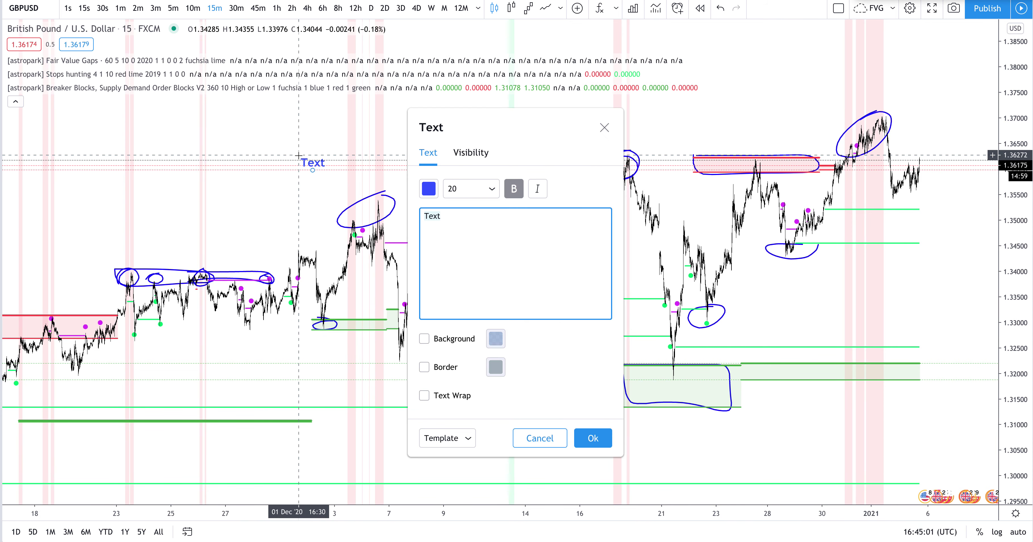
text(@astropark)
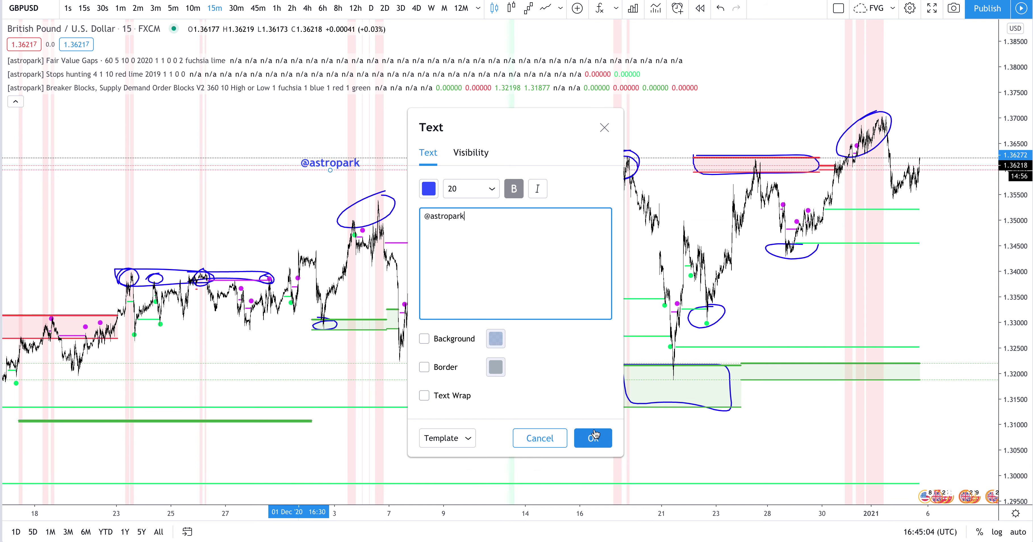
click(593, 437)
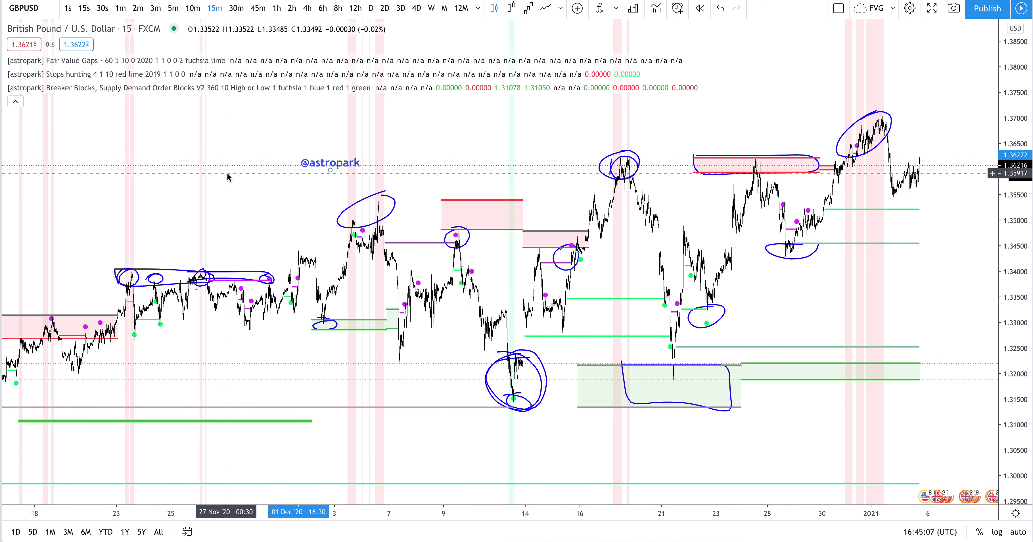
click(294, 211)
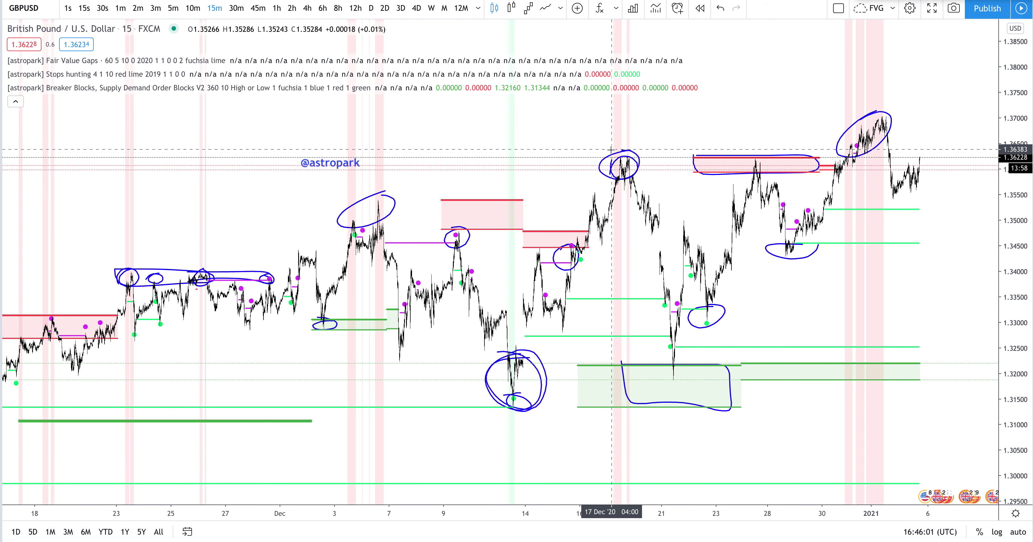
Brush lines above the 17 December and pre-28 December highs, join the 7 December low across to 14 December, and circle the 11 December low again
mouse_move(610, 151)
mouse_down()
mouse_move(666, 154)
mouse_move(612, 151)
mouse_up()
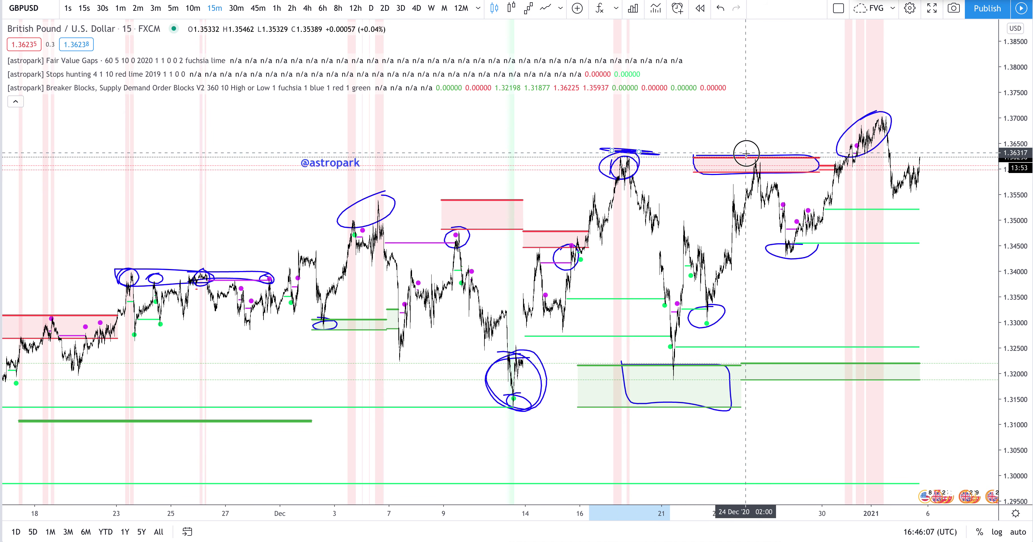
drag(746, 153, 772, 152)
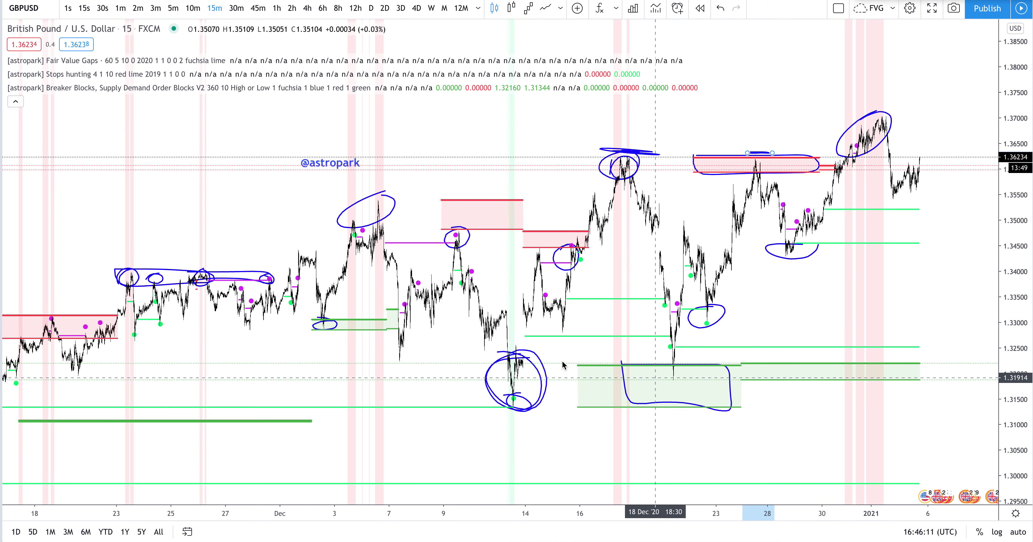
mouse_move(392, 366)
mouse_down()
mouse_move(547, 362)
mouse_move(486, 349)
mouse_move(512, 351)
mouse_move(504, 368)
mouse_up()
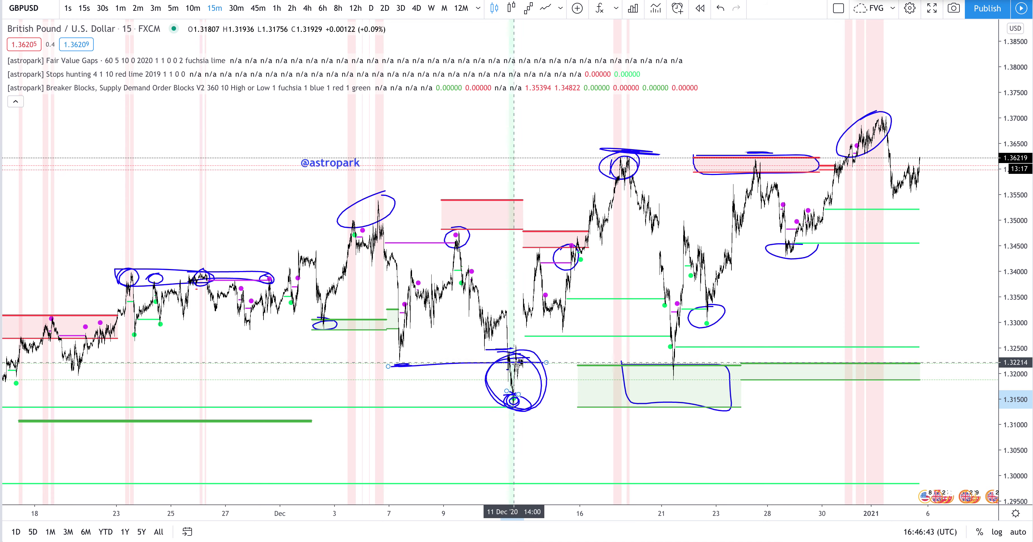
scroll(529, 368, up, 3)
scroll(529, 372, up, 1)
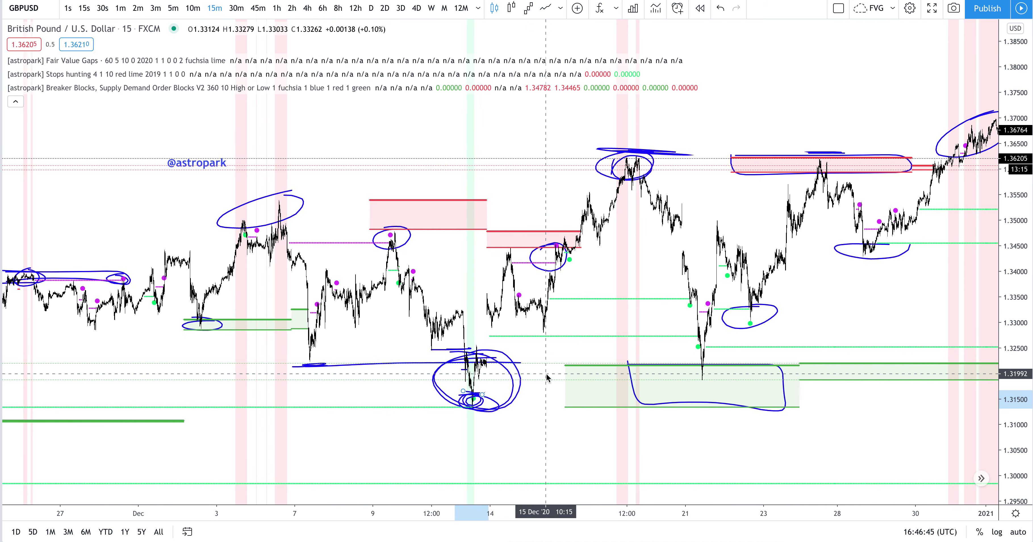